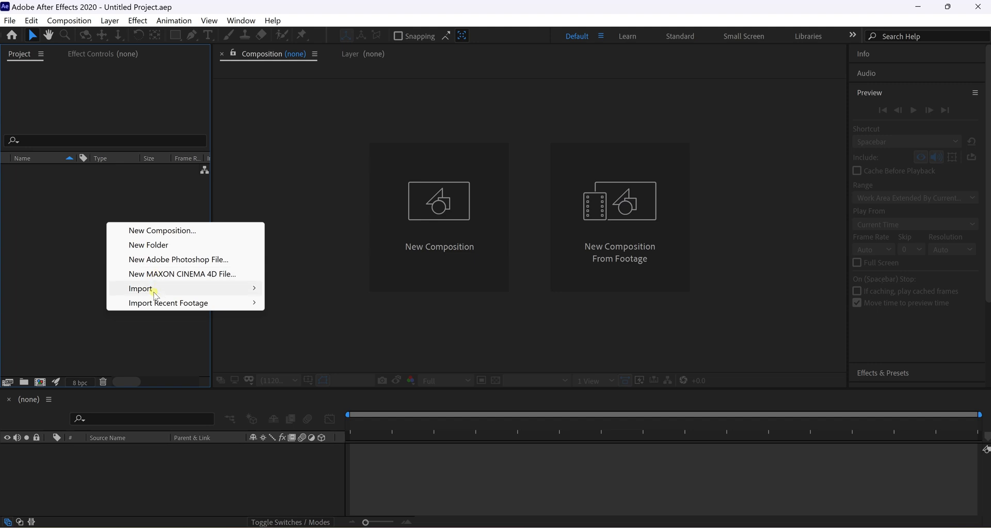
Import 'friend shwo new flyer.psd' from the psd animation for youtube folder as Composition - Retain Layer Sizes.
click(156, 295)
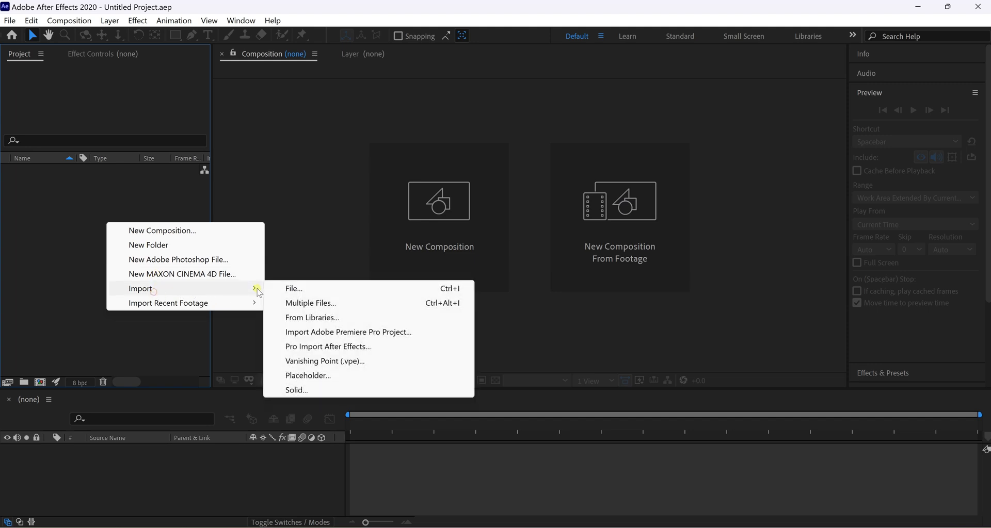
click(296, 290)
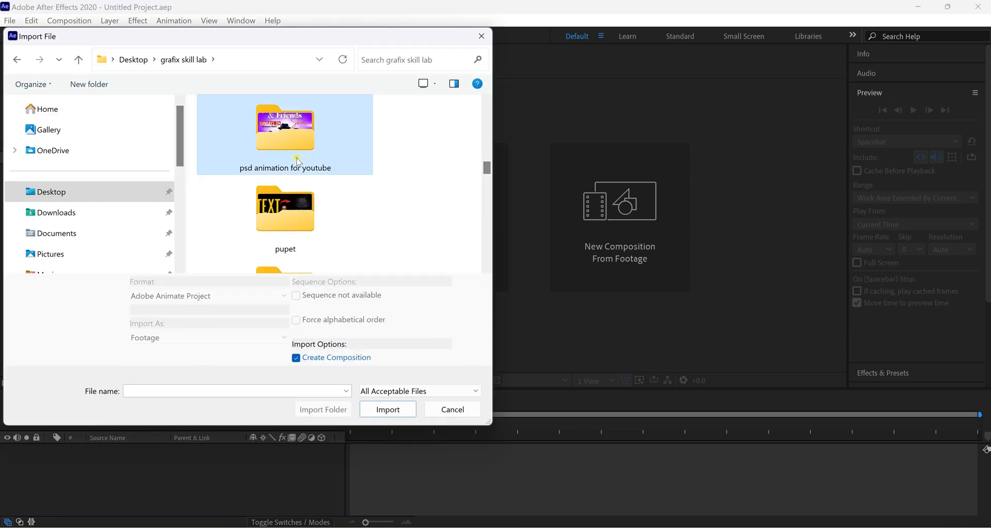
double_click(297, 161)
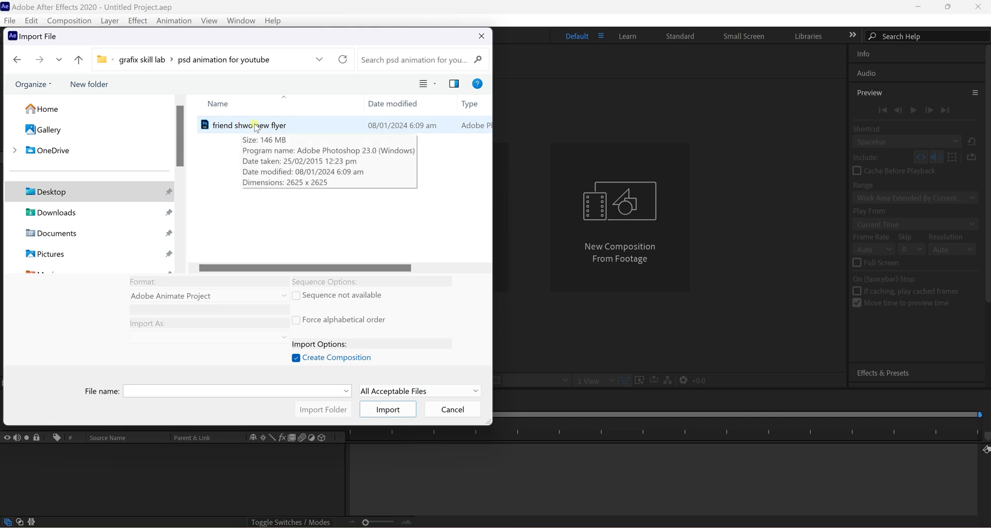
click(279, 127)
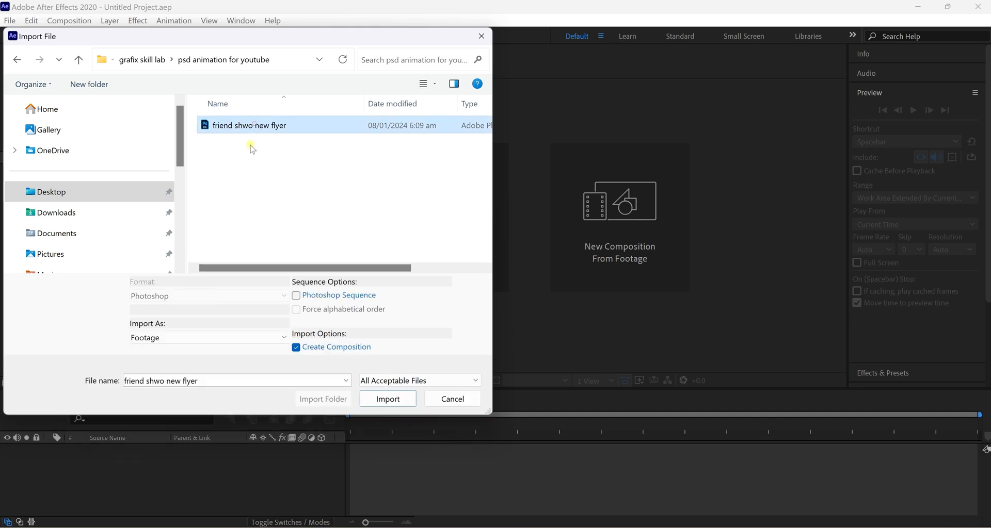
click(281, 339)
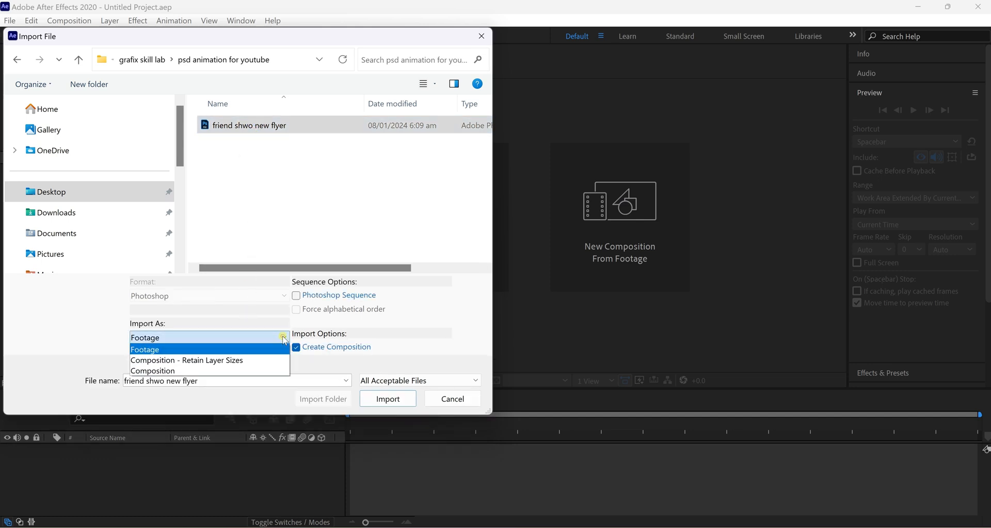
click(247, 360)
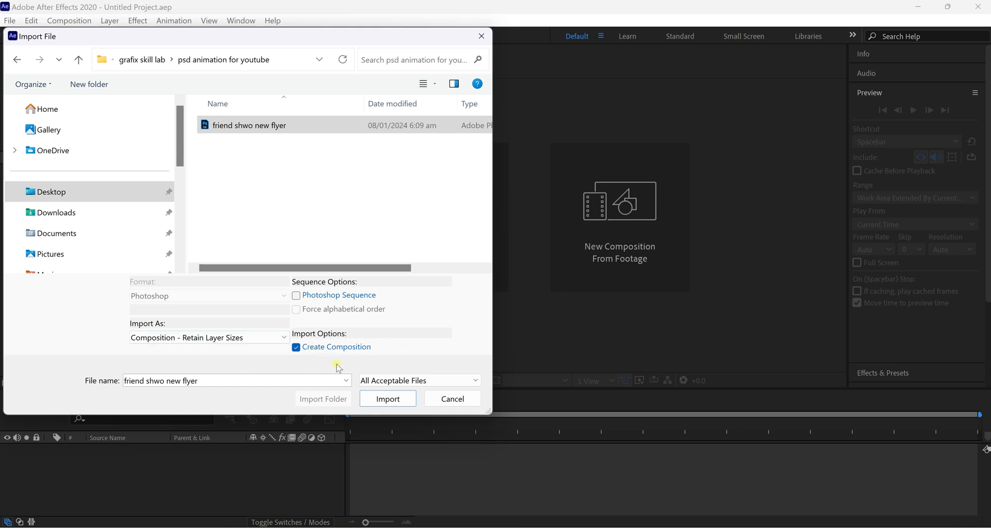
click(388, 399)
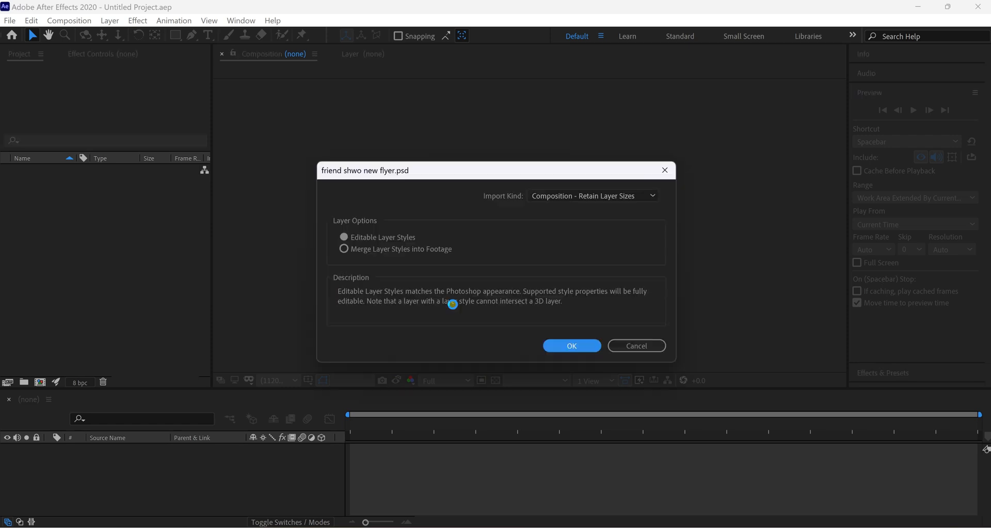
click(594, 196)
click(572, 345)
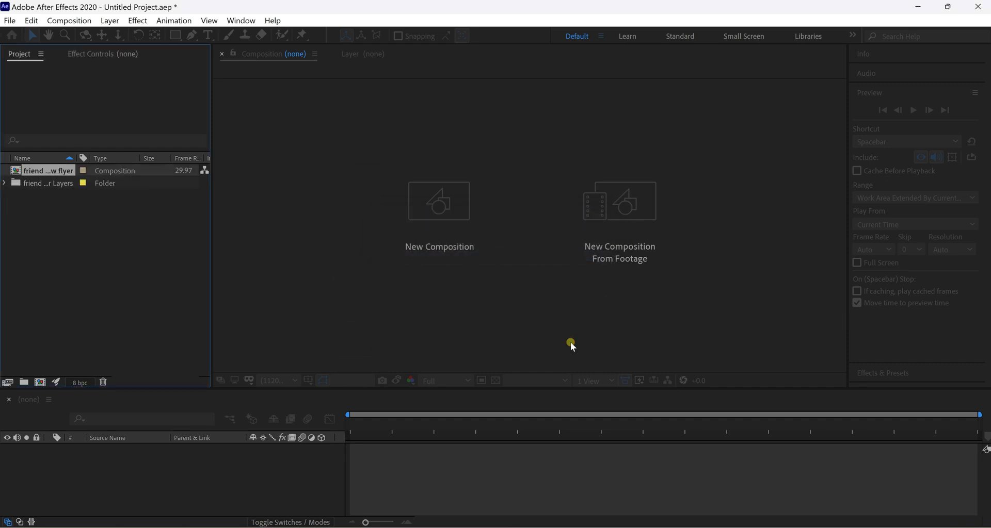
Open the friend shwo new flyer composition from the Project panel.
click(34, 168)
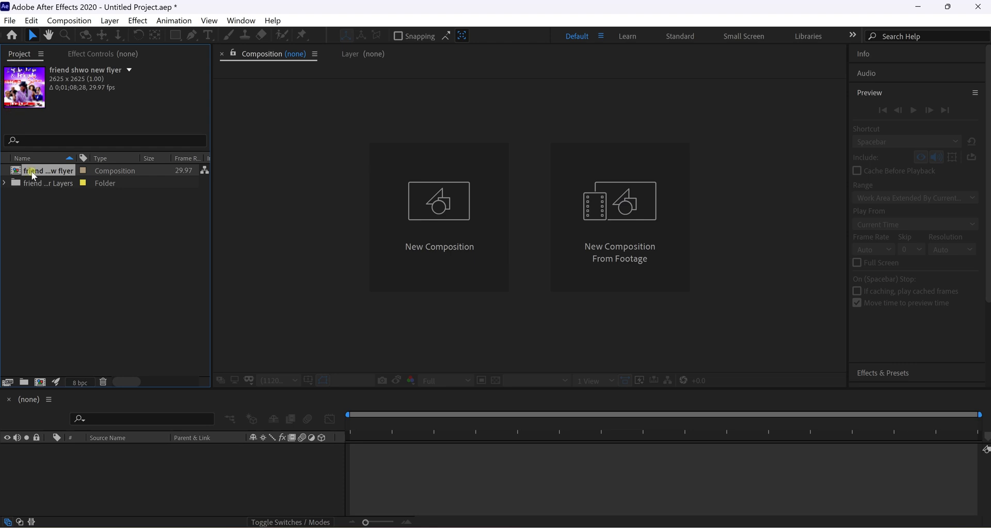
double_click(63, 172)
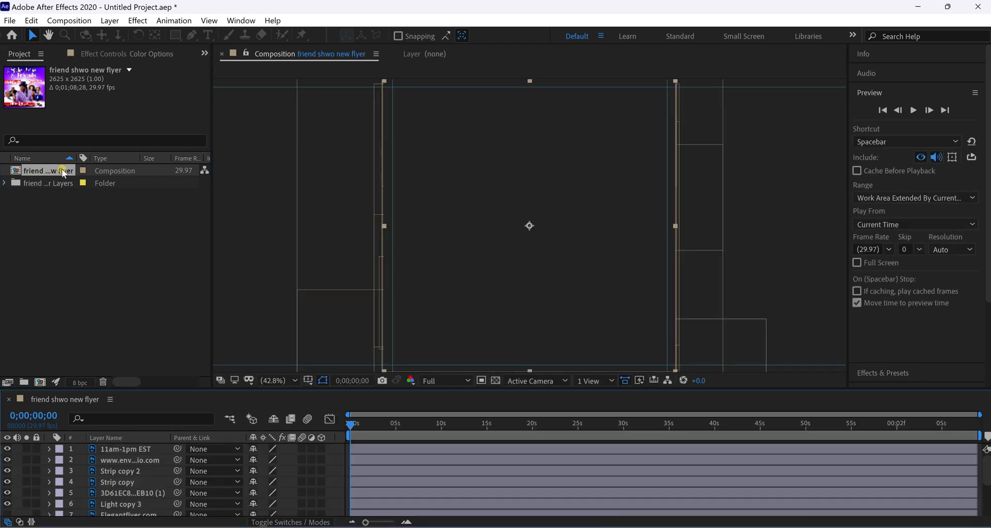
scroll(588, 243, down, 2)
scroll(588, 242, up, 2)
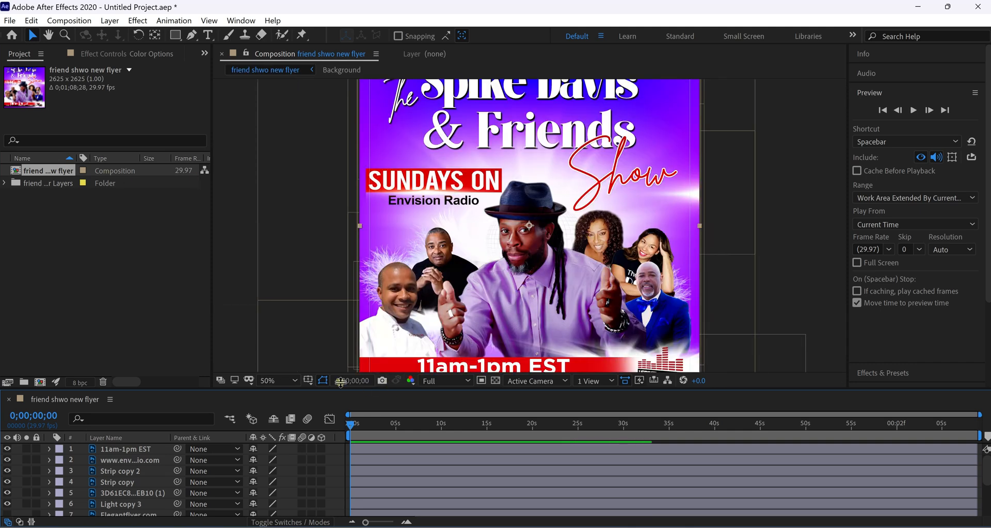
scroll(104, 482, down, 2)
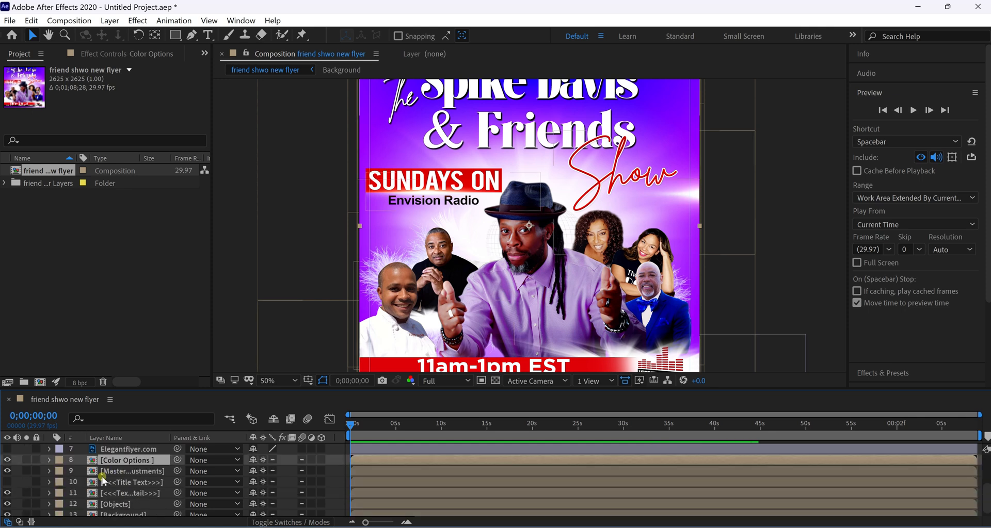
Delete the Elegantflyer.com and <<<Title Text>>> layers from the timeline.
click(114, 451)
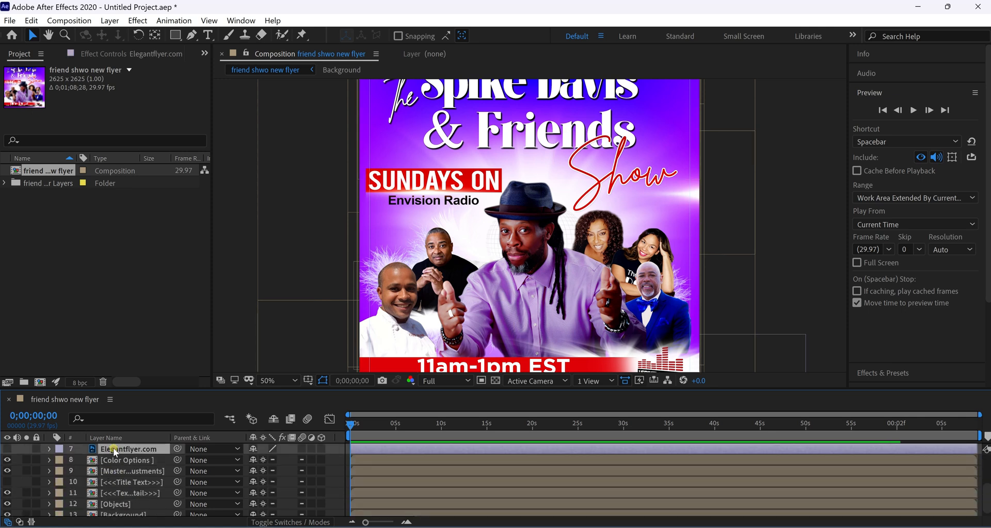
key(Delete)
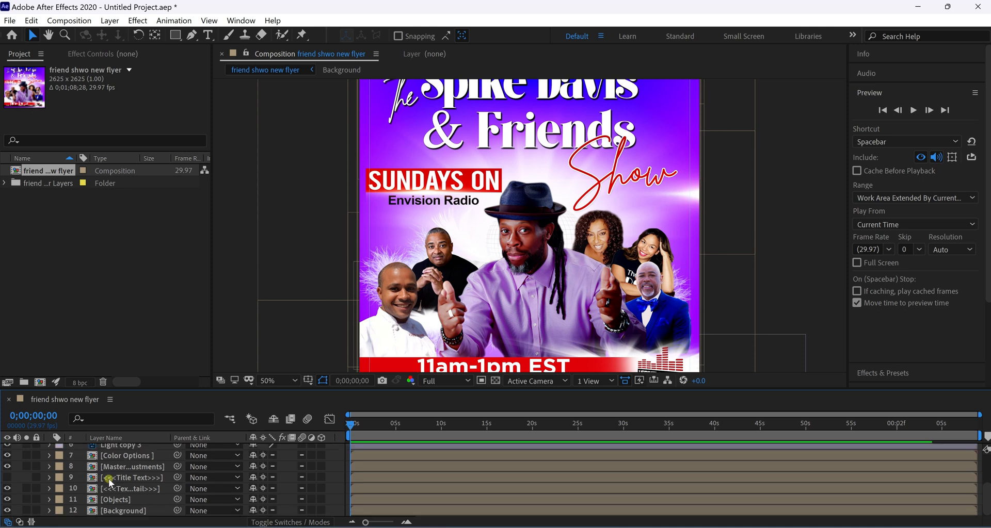
click(110, 479)
key(Delete)
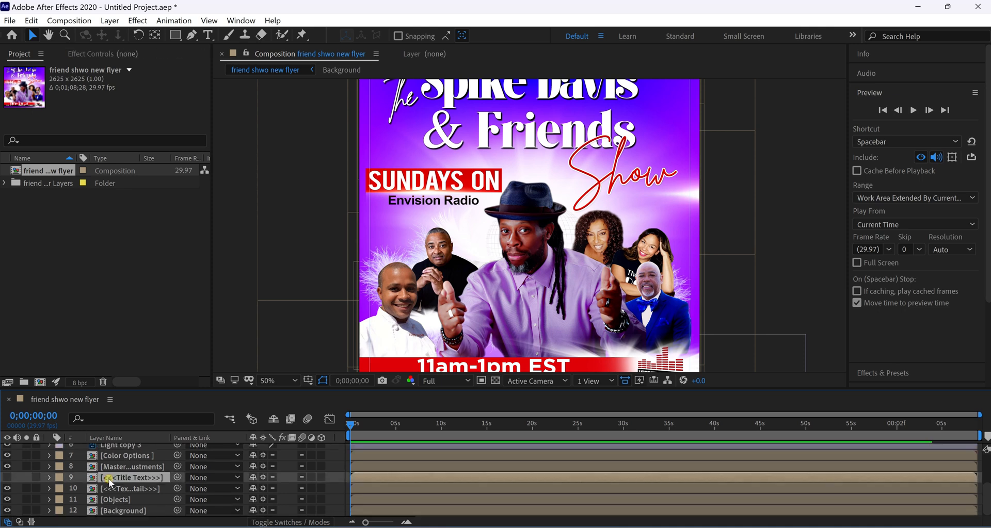
scroll(108, 505, up, 3)
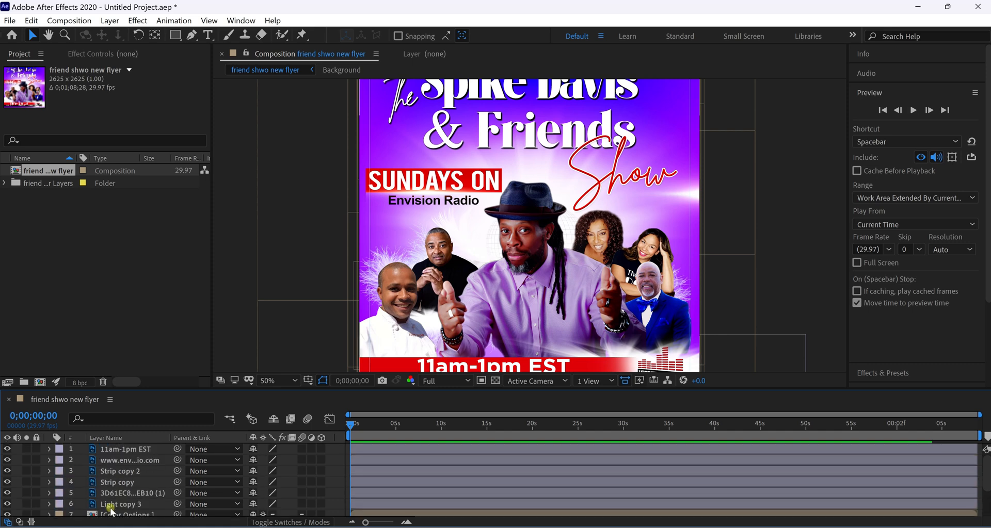
scroll(521, 321, up, 2)
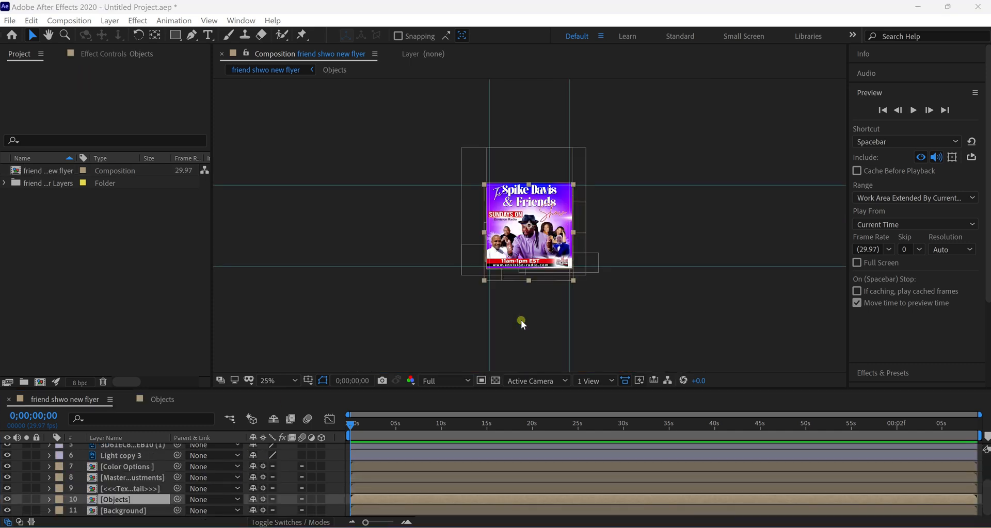
scroll(521, 320, up, 2)
scroll(521, 321, down, 1)
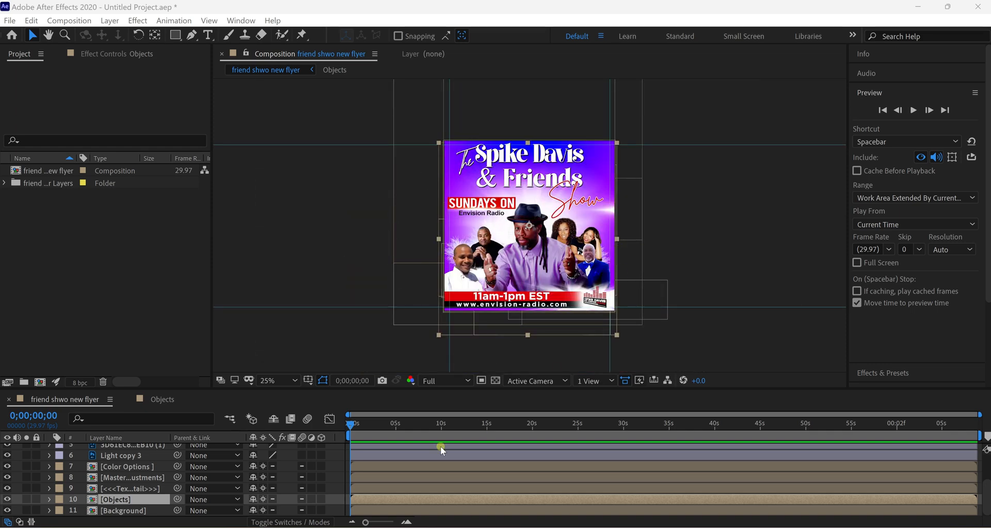
Try an orange label on the 11am-1pm EST layer, then undo it.
scroll(116, 487, up, 3)
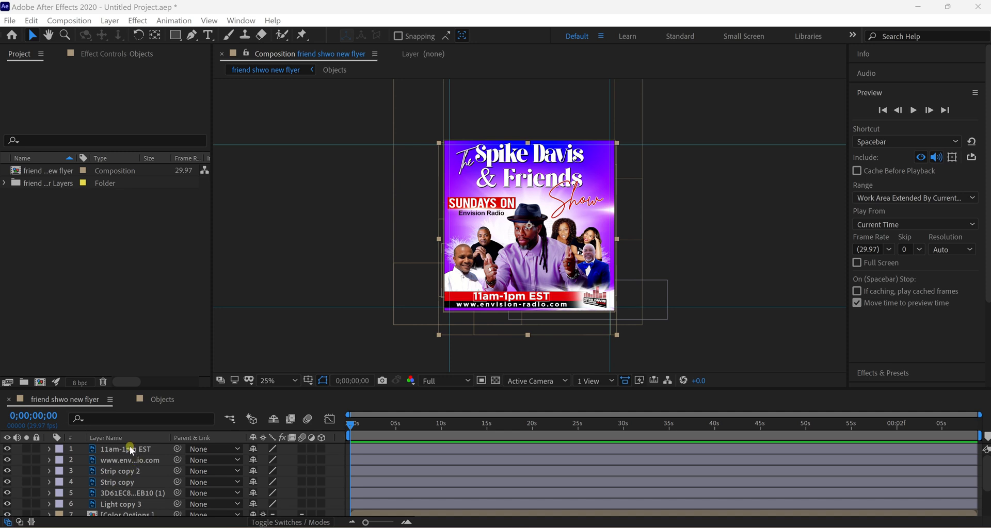
click(59, 454)
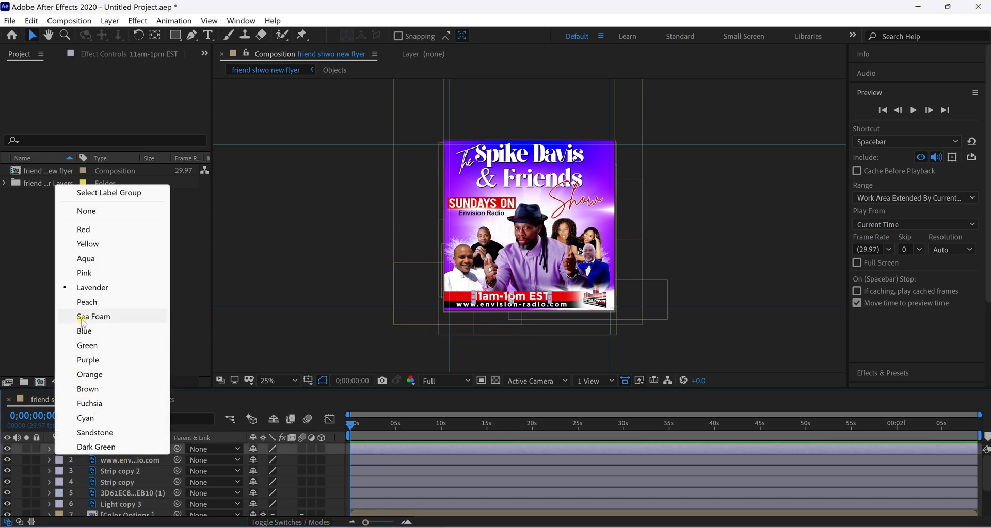
click(84, 375)
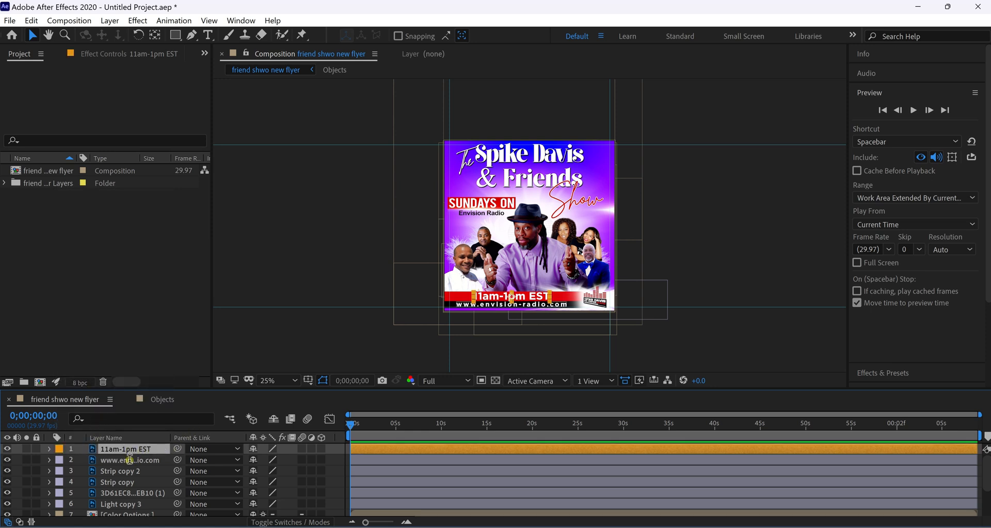
key(ctrl+z)
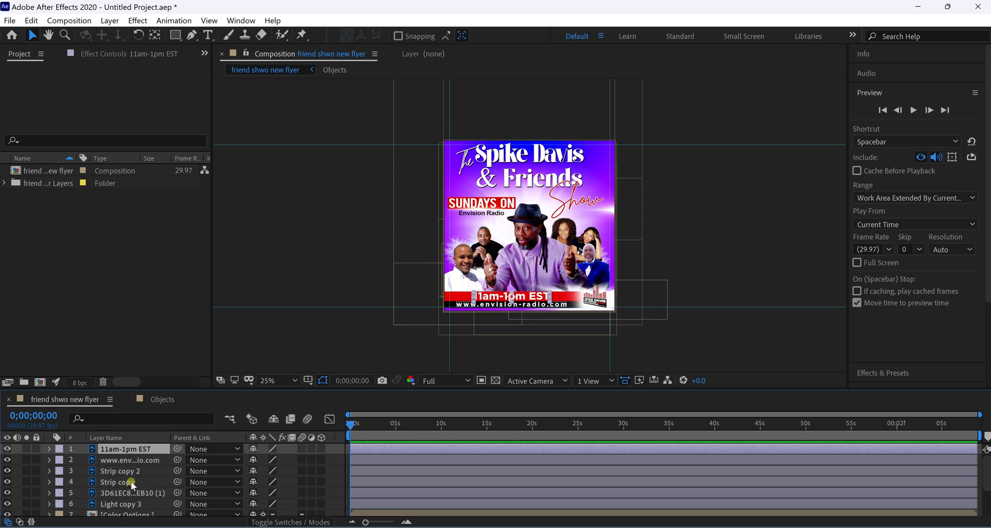
scroll(131, 482, down, 3)
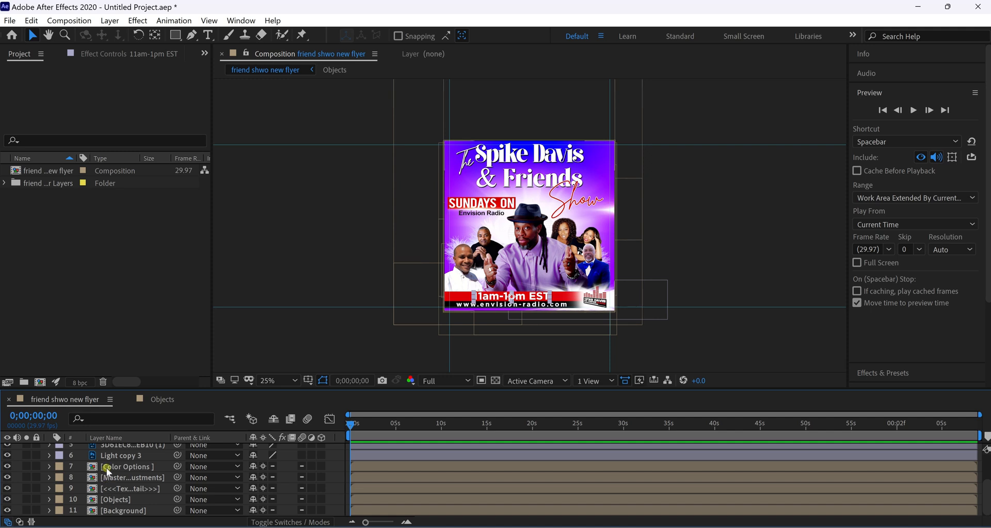
Toggle the Objects layer's visibility off and on, then open the Objects composition.
click(120, 501)
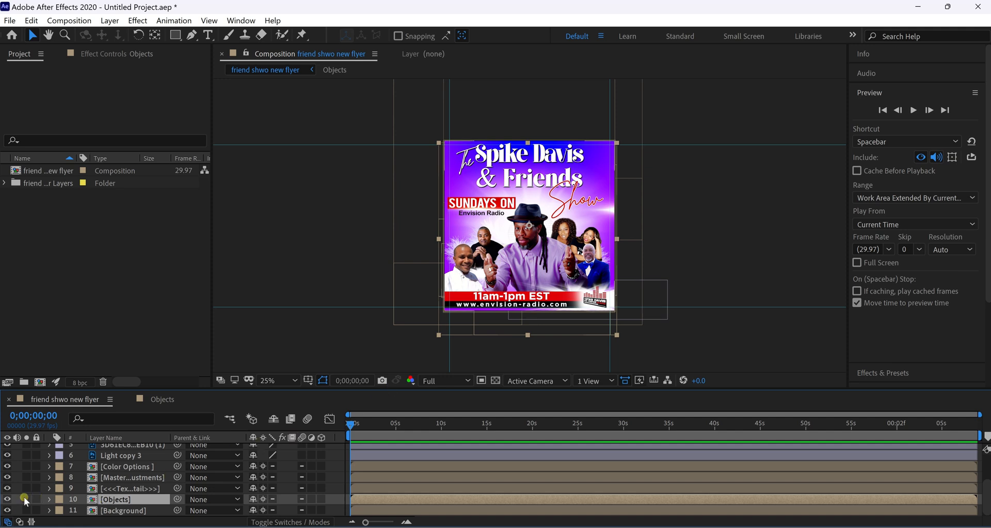
click(6, 500)
click(6, 500)
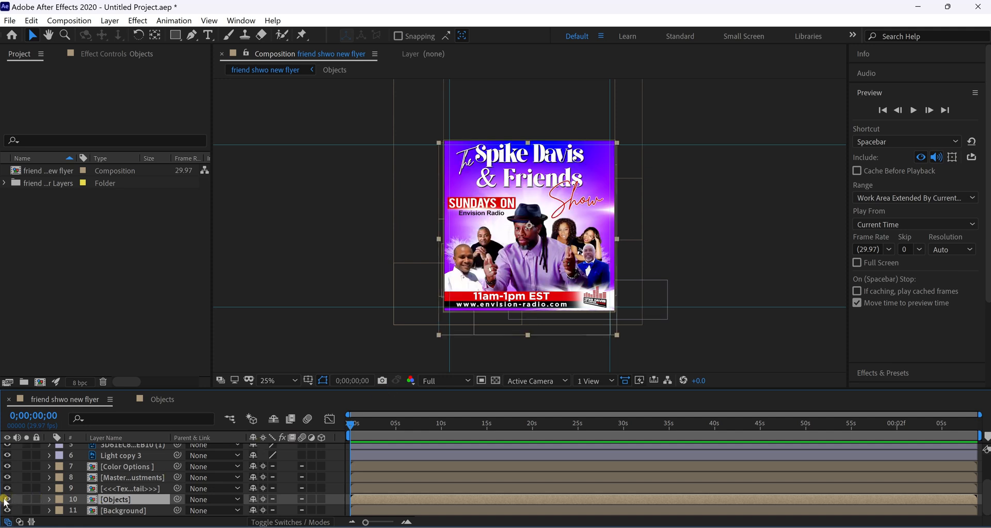
click(6, 500)
click(6, 500)
click(159, 402)
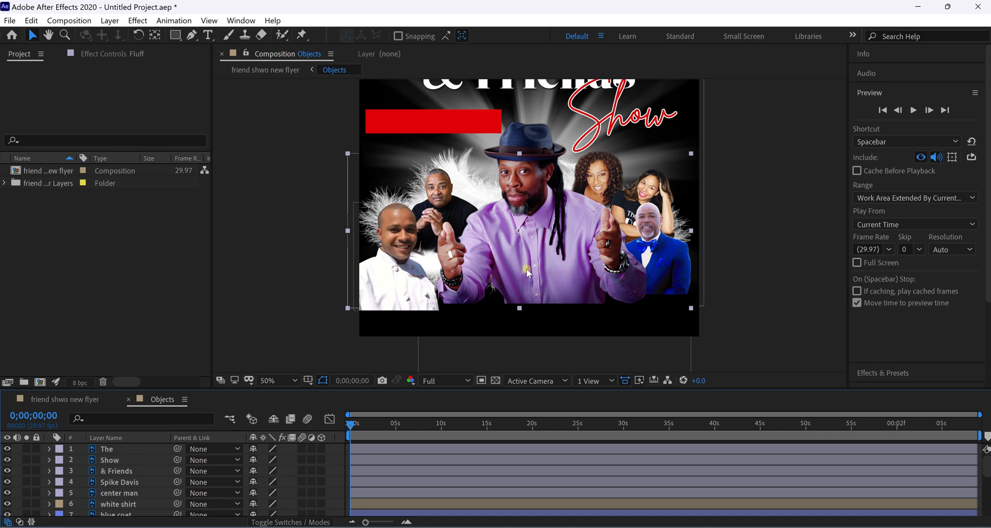
Fit the whole flyer in the viewer and switch to the friend shwo new flyer composition.
scroll(526, 268, down, 4)
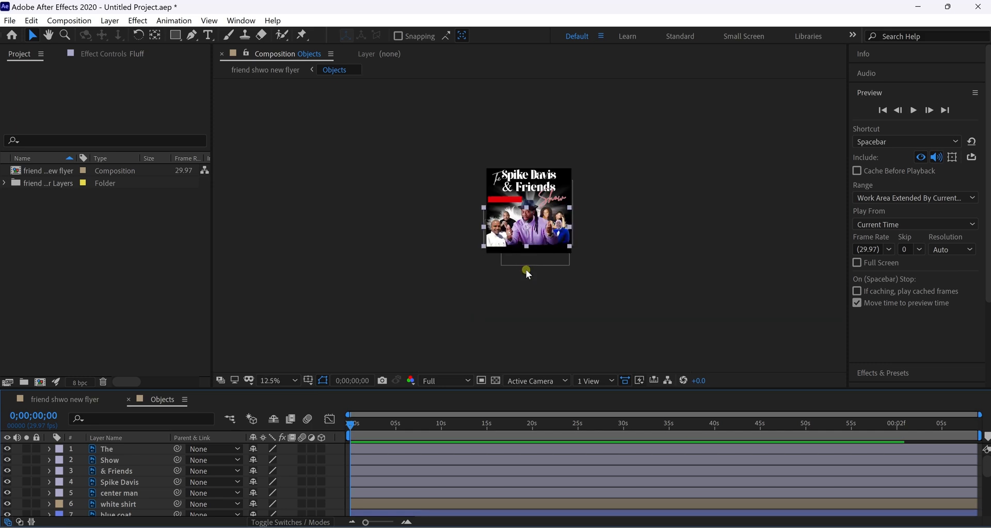
scroll(527, 274, up, 2)
scroll(527, 273, up, 2)
scroll(527, 273, down, 4)
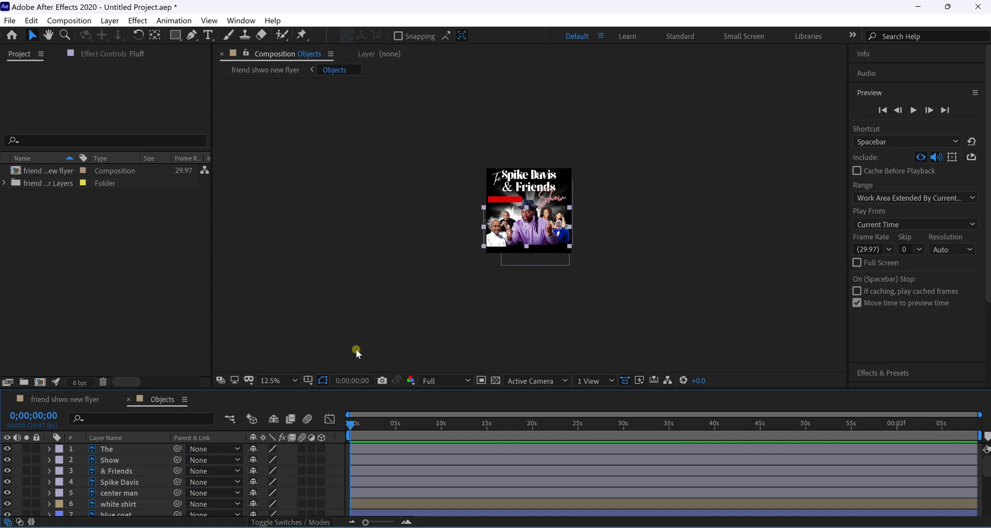
click(299, 379)
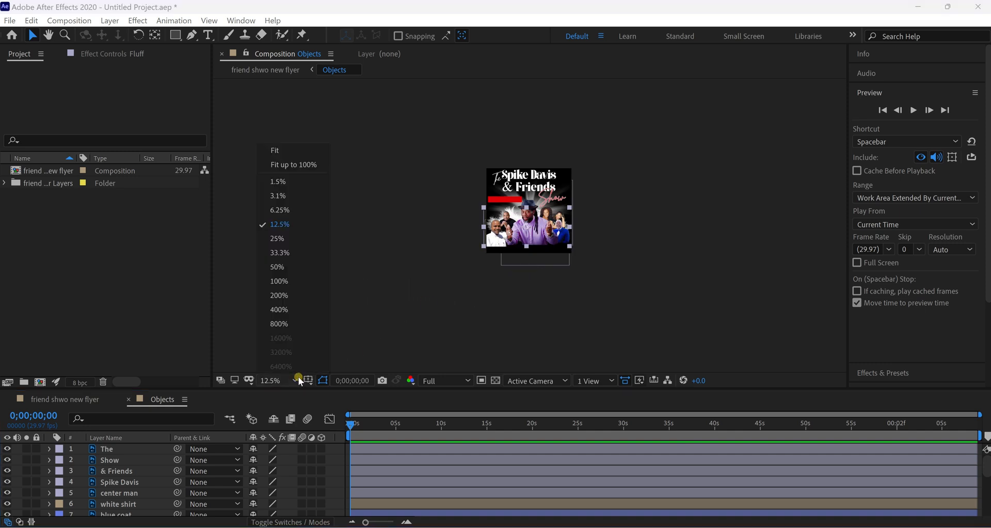
click(301, 150)
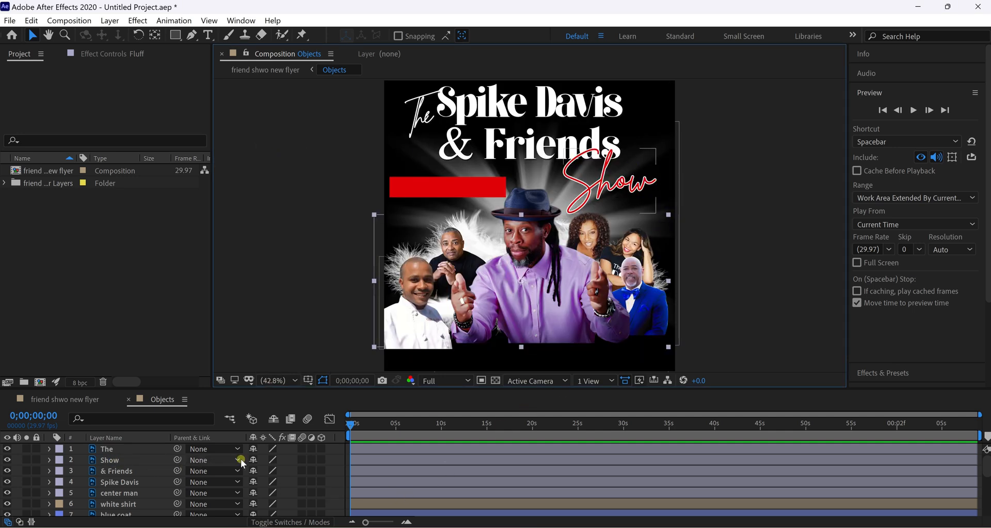
click(79, 404)
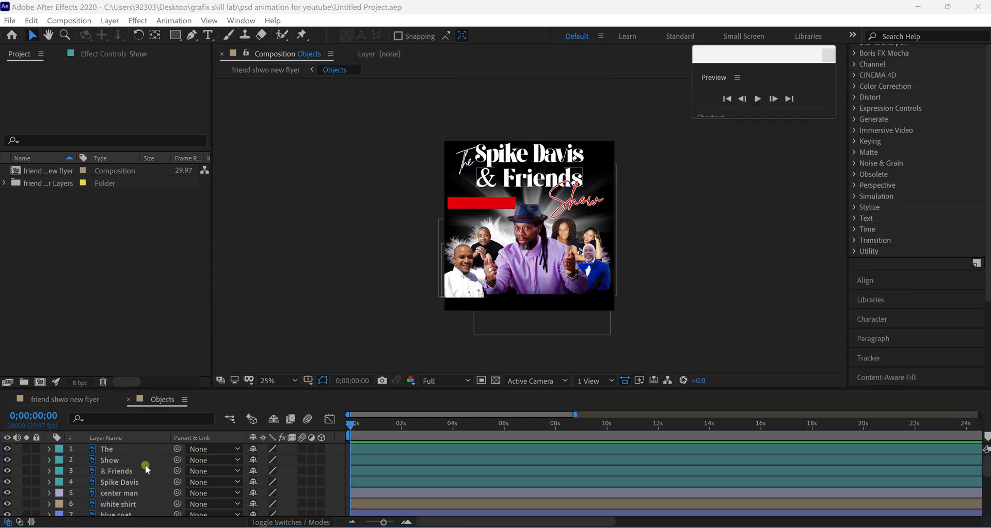
Apply Animation Presets > Behaviors > Scale Bounce - random to the Show text layer.
click(143, 461)
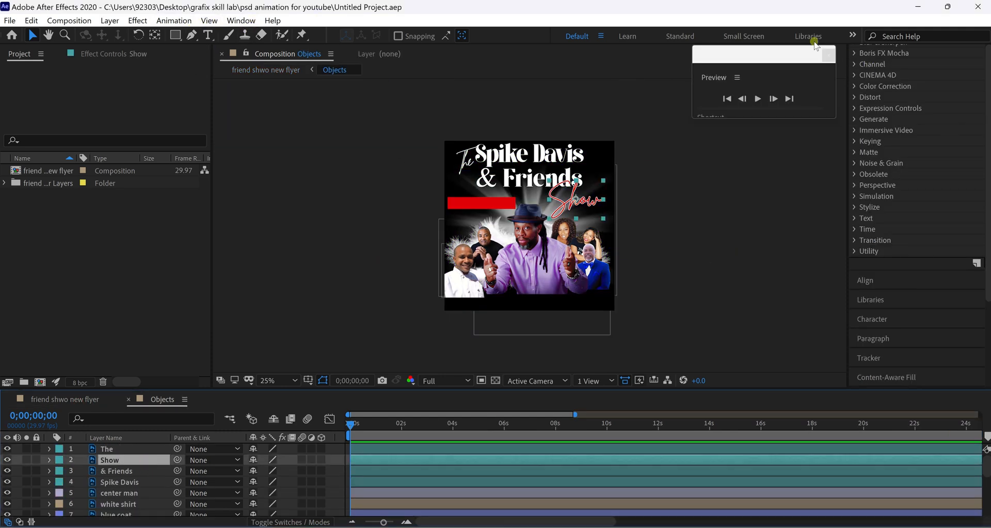
scroll(953, 228, up, 5)
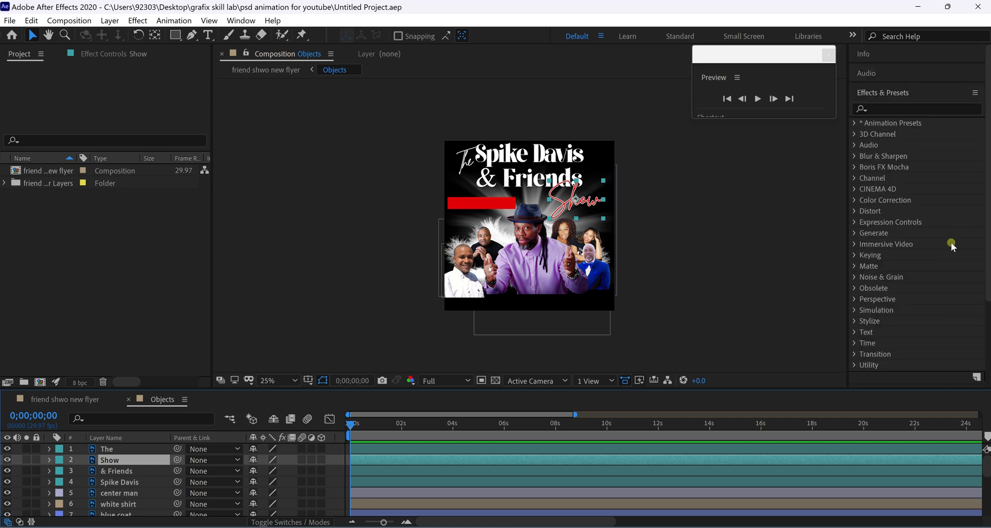
click(854, 123)
click(868, 147)
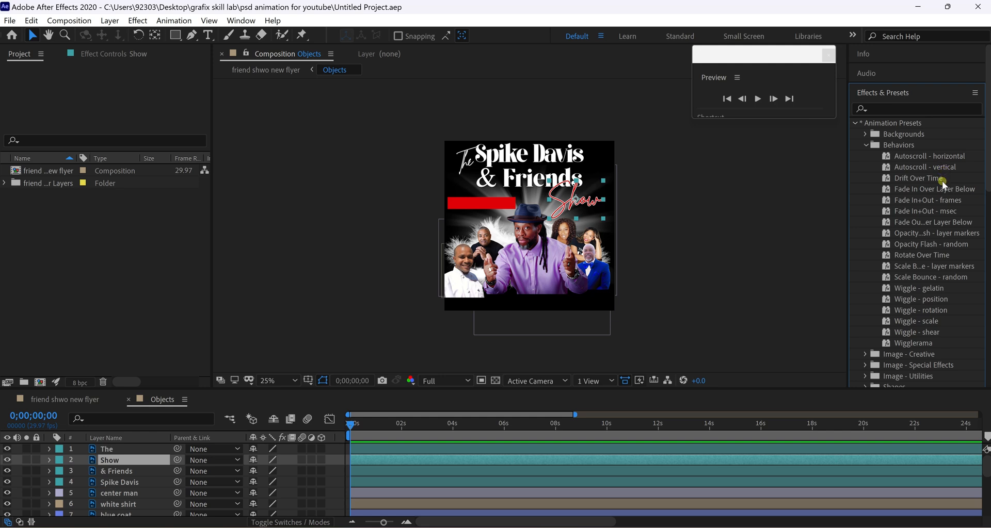
click(915, 278)
drag(961, 280, 165, 464)
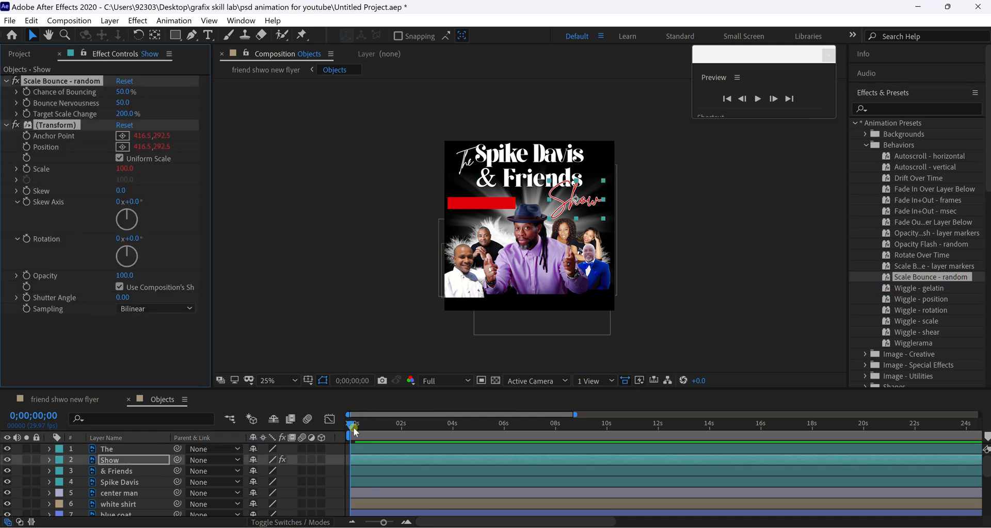
Preview the Show text's random scale bounce, then select the & Friends layer.
key(space)
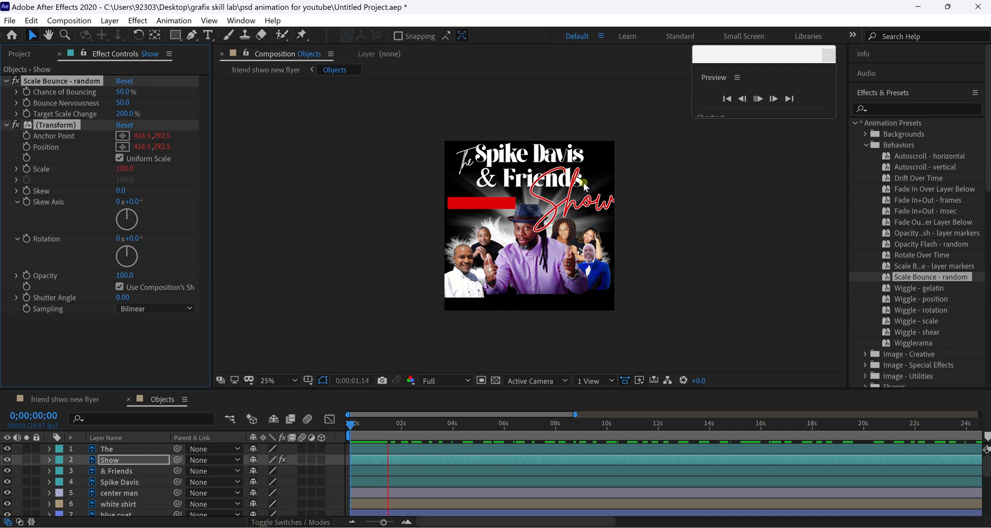
key(space)
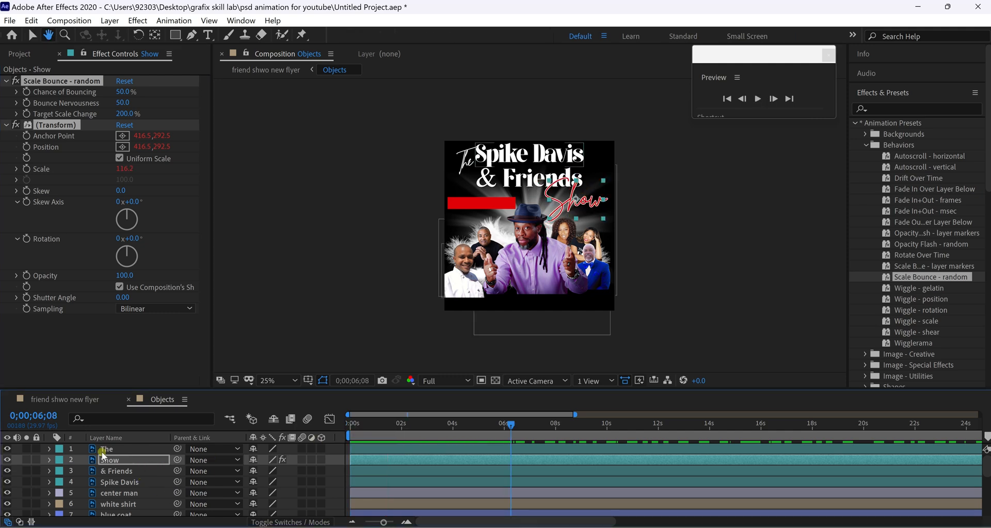
click(138, 472)
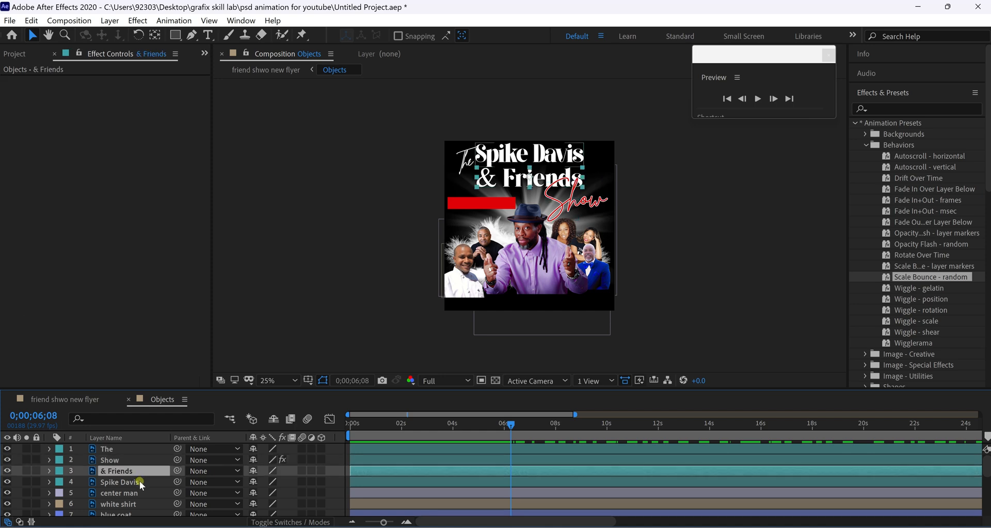
shift+click(140, 483)
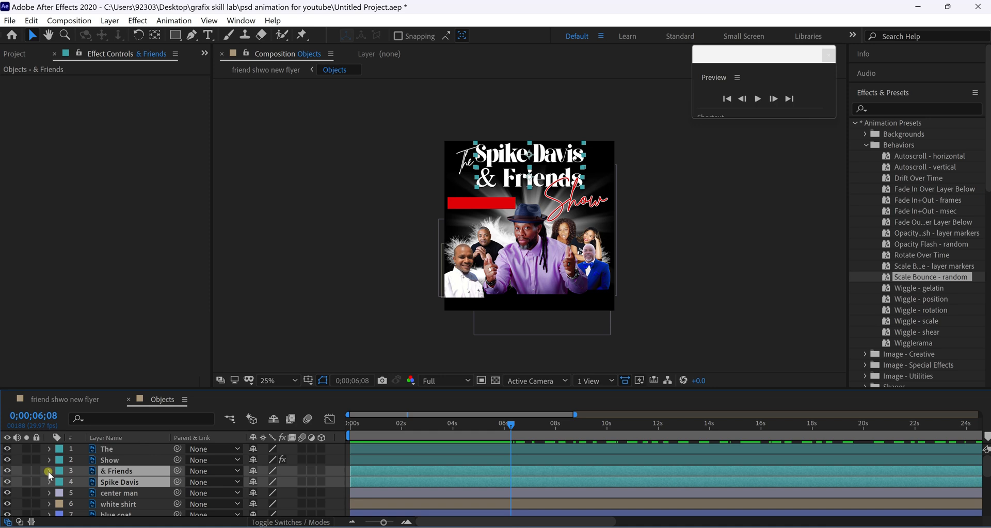
click(263, 369)
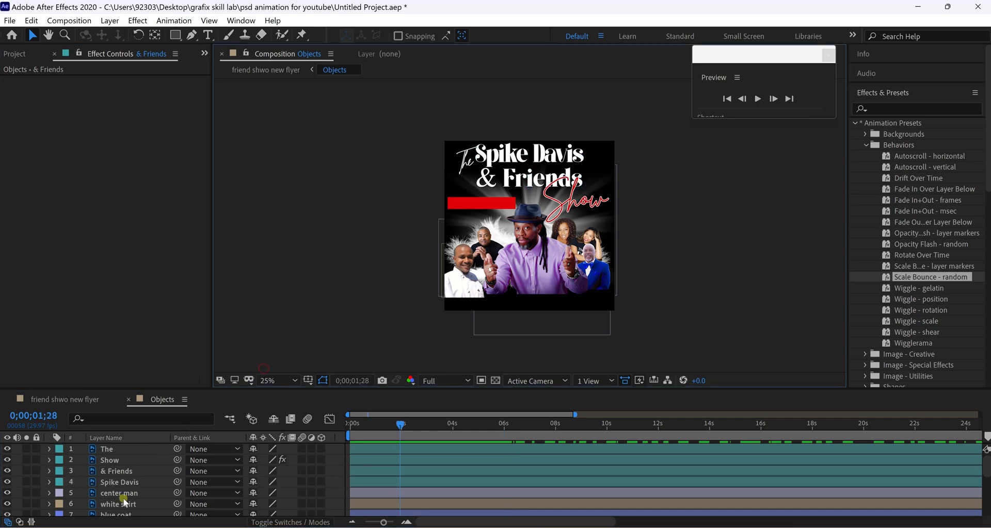
click(122, 483)
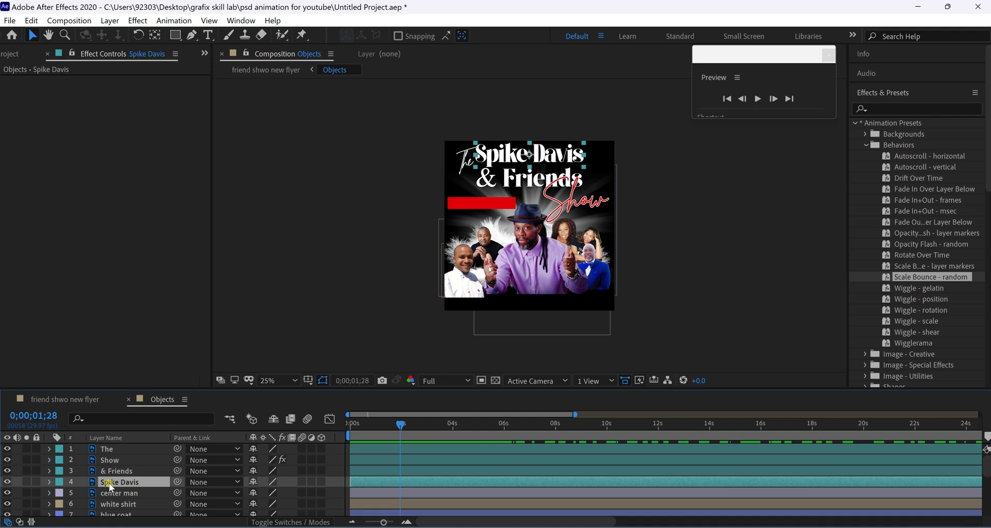
key(p)
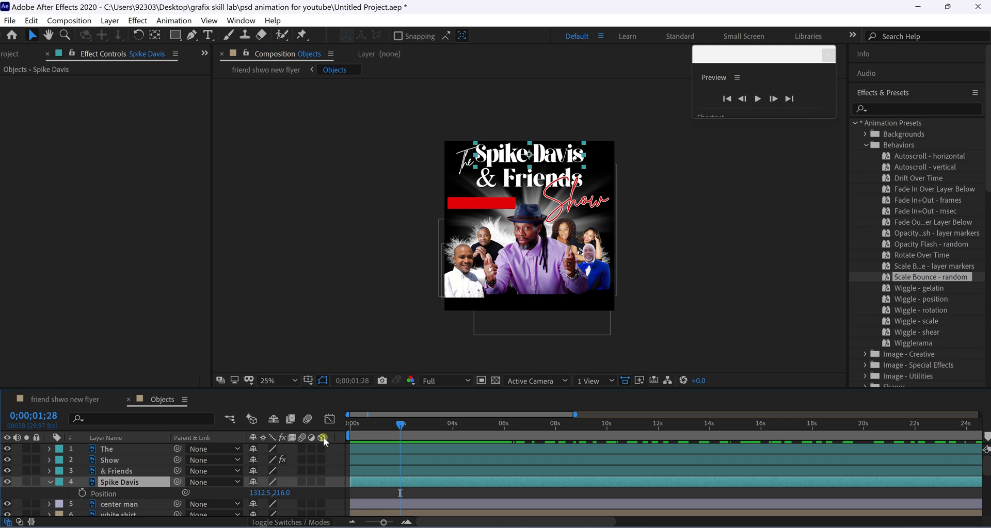
click(402, 428)
drag(403, 429, 451, 432)
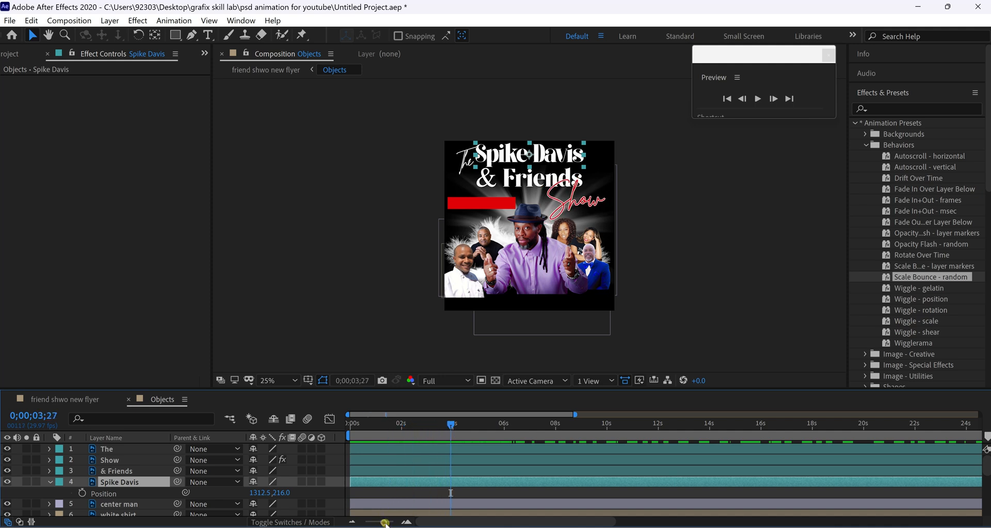
drag(385, 523, 387, 523)
click(415, 424)
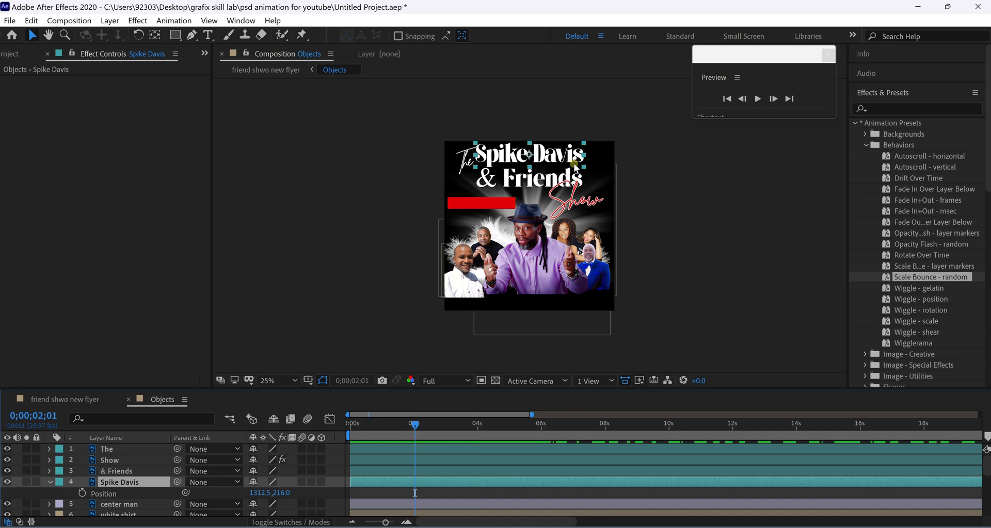
key(ctrl+z)
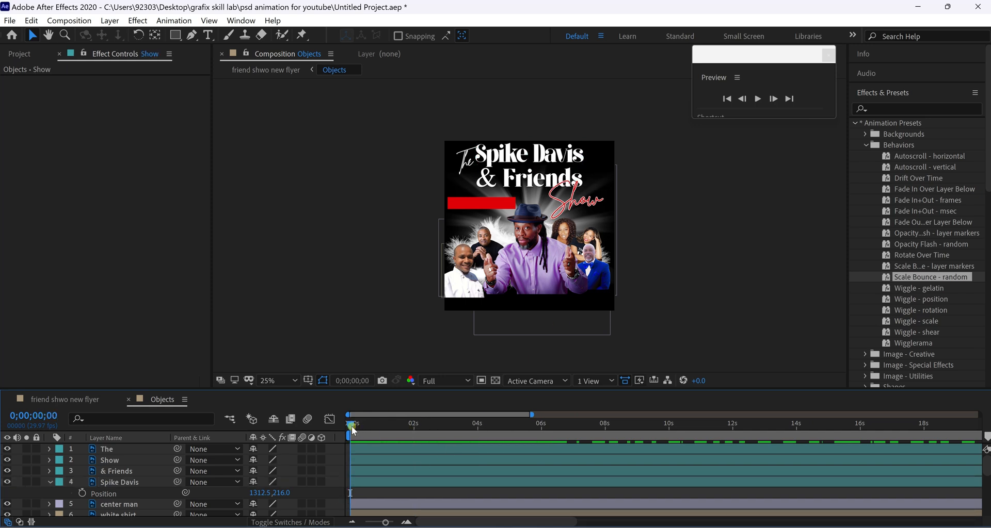
click(394, 425)
click(414, 426)
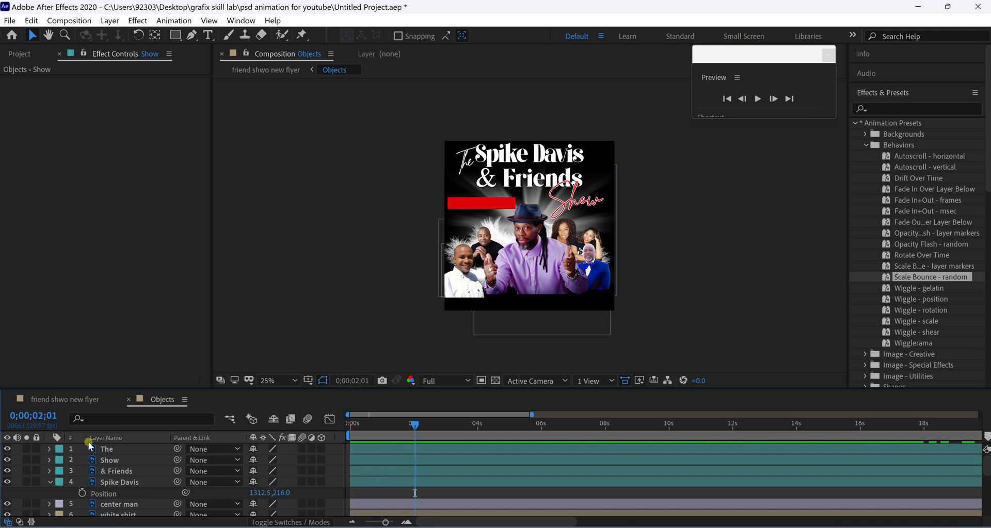
click(83, 493)
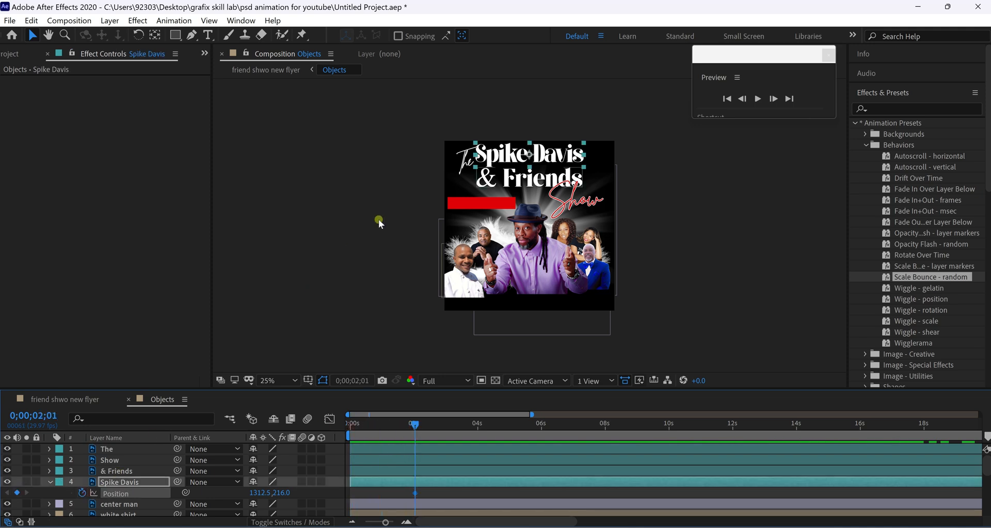
drag(528, 157, 386, 157)
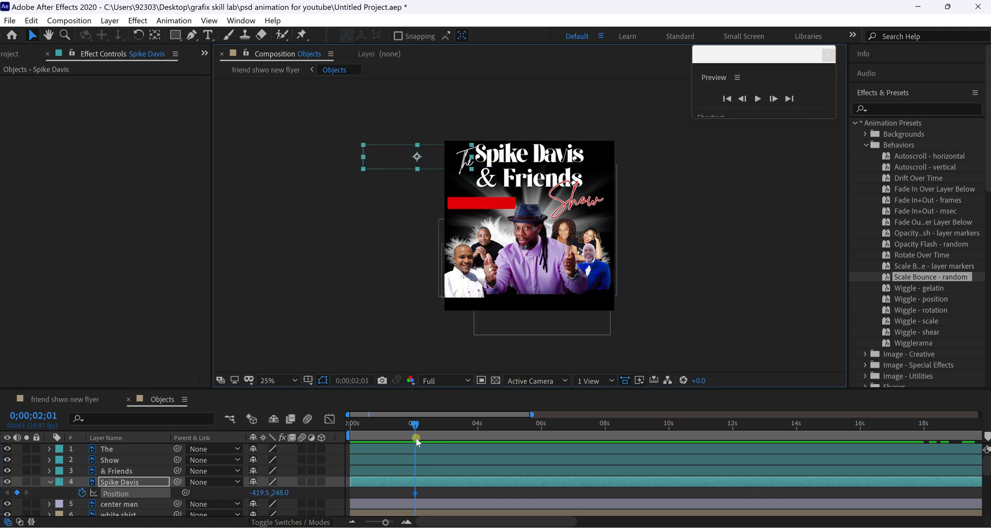
key(ctrl+z)
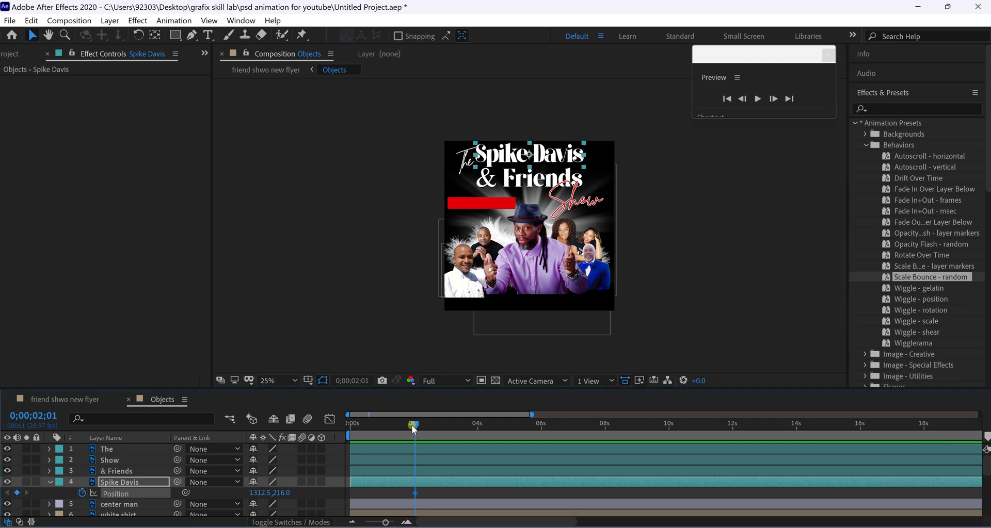
click(352, 436)
drag(530, 156, 388, 157)
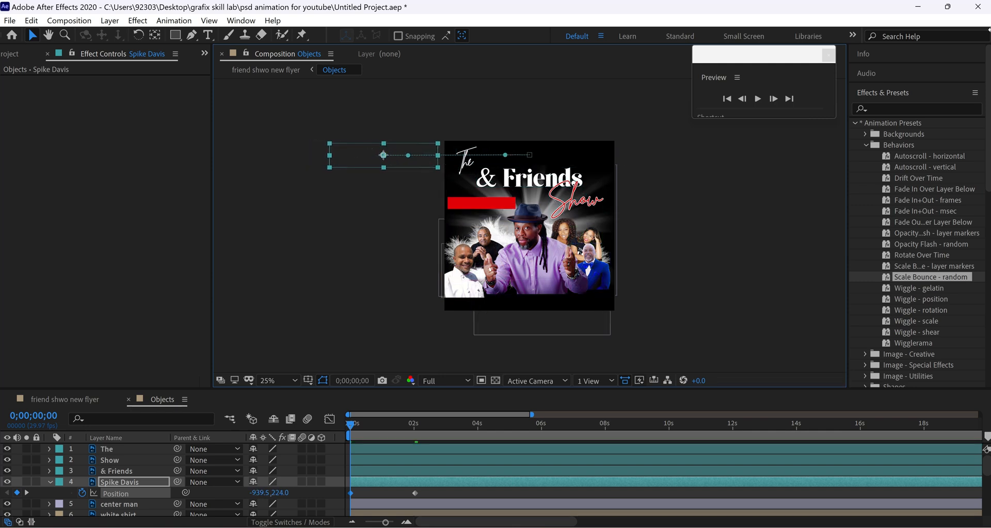
drag(347, 424, 418, 428)
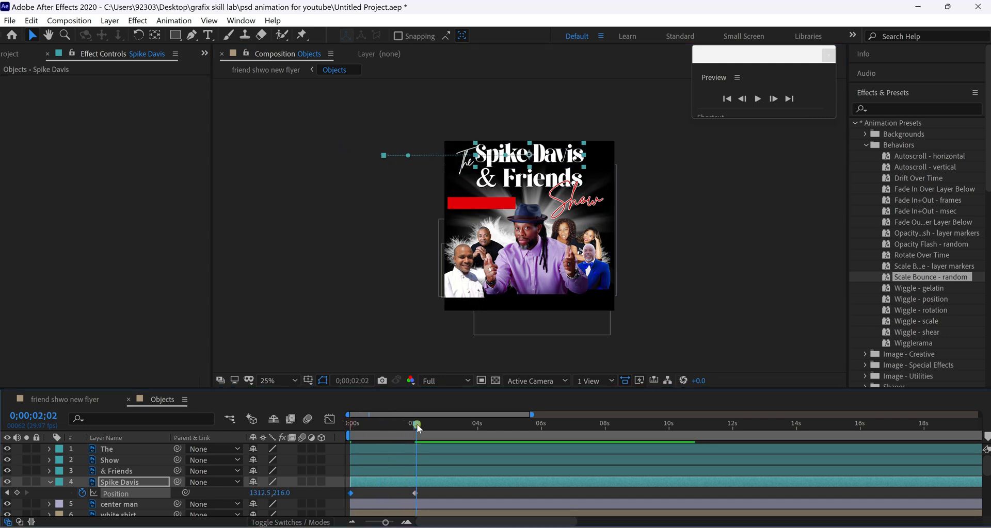
Try a Position keyframe on the center man layer, then remove it.
click(118, 504)
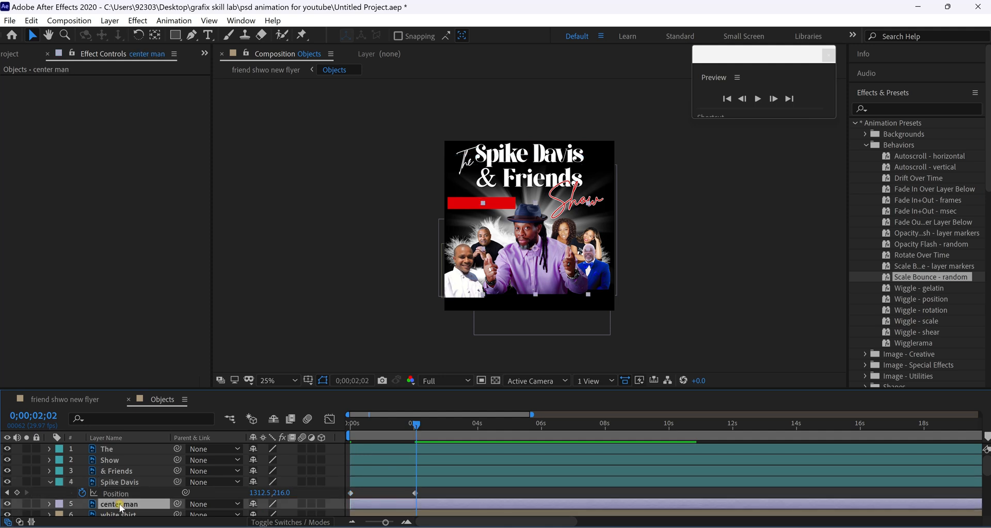
key(p)
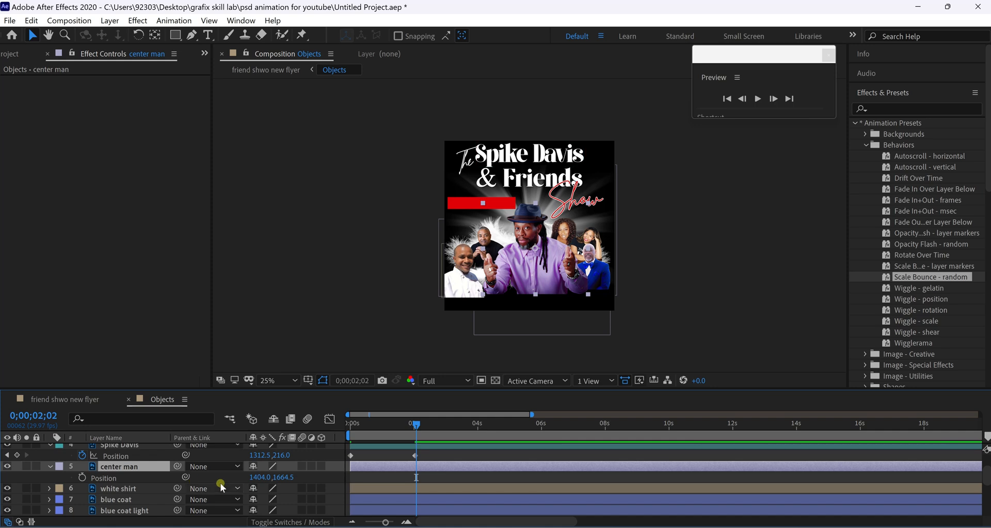
click(82, 478)
mouse_move(416, 428)
mouse_down()
mouse_move(377, 432)
mouse_move(416, 432)
mouse_up()
click(136, 466)
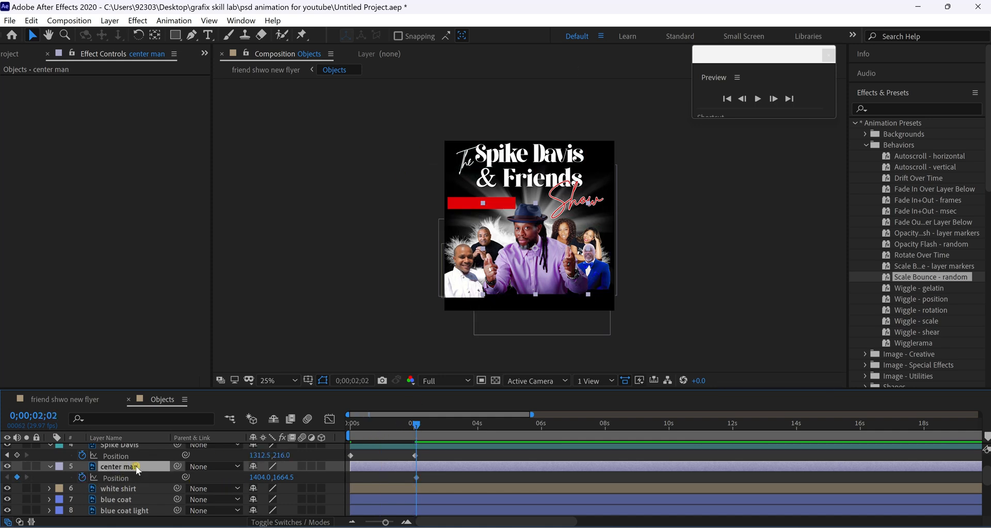
click(82, 479)
Keyframe & Friends' Position just after 2 seconds and move it off the right edge at 0s.
scroll(112, 480, up, 3)
click(116, 471)
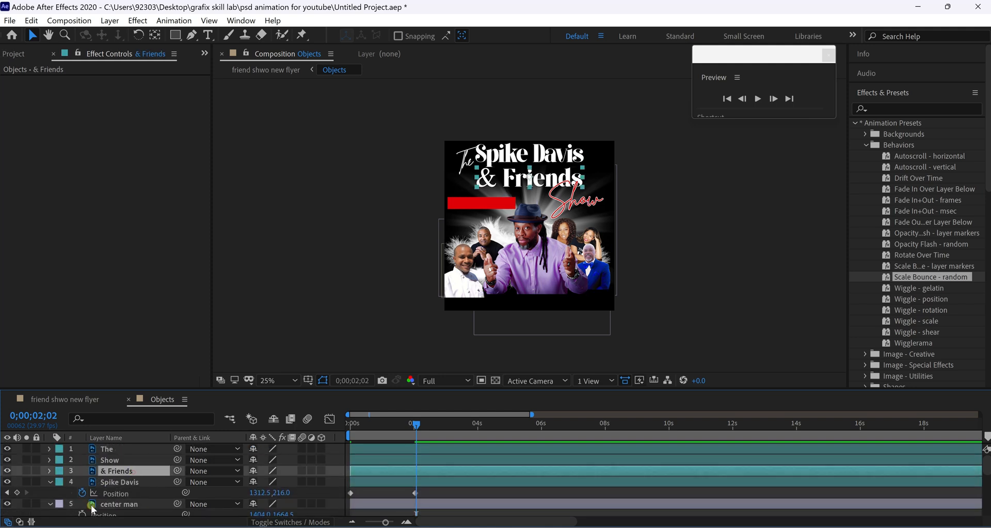
click(49, 505)
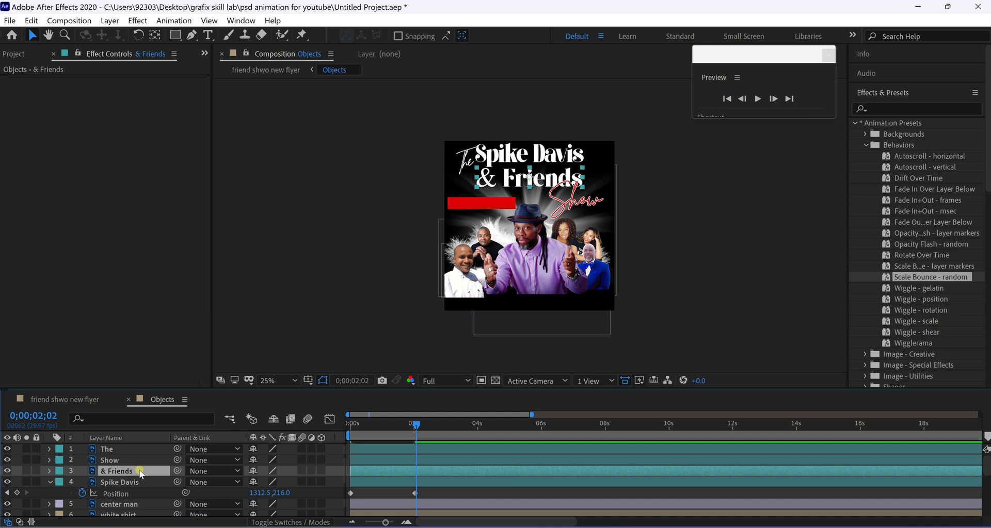
key(p)
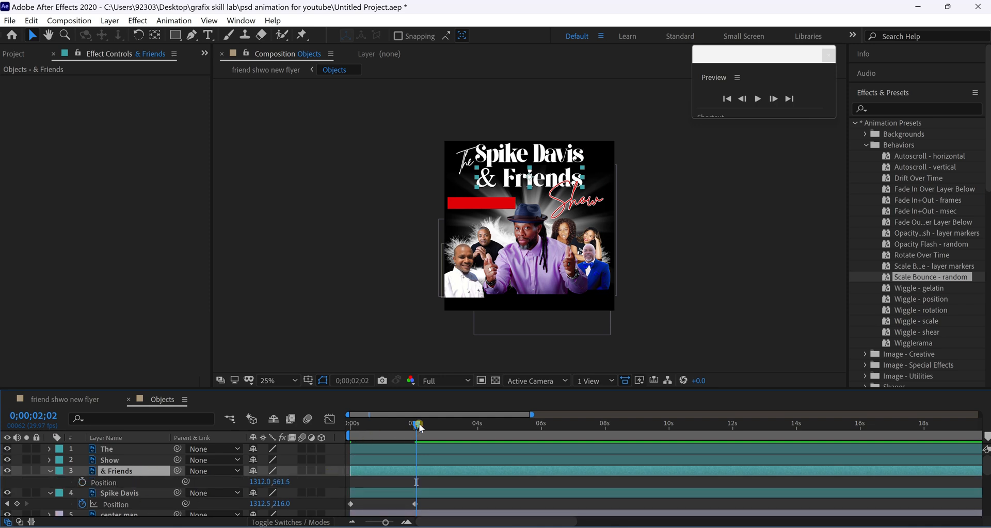
click(82, 482)
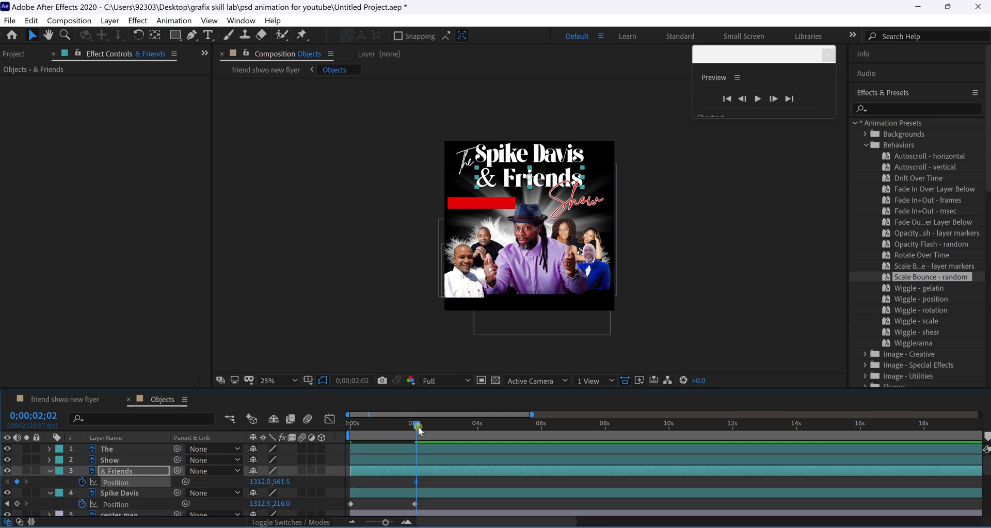
key(ctrl+z)
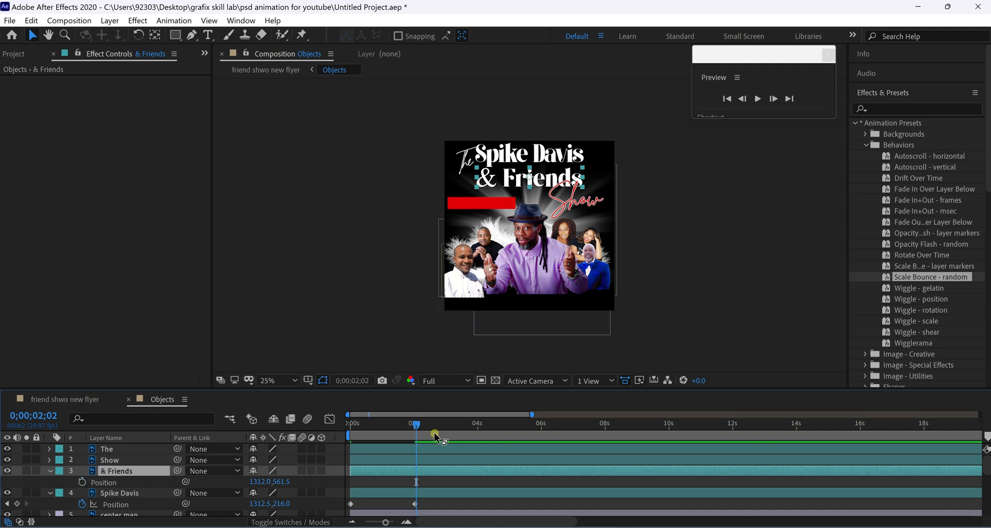
drag(415, 430, 415, 429)
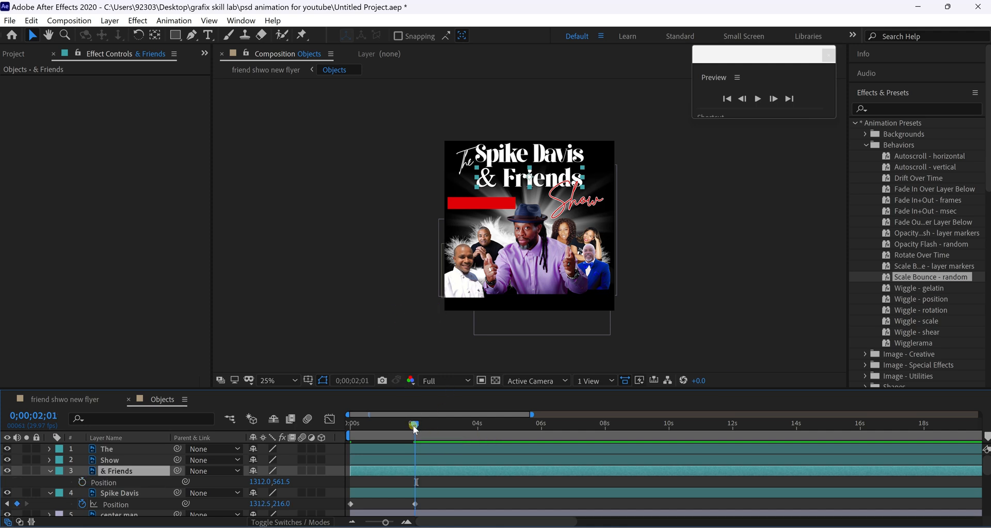
click(82, 483)
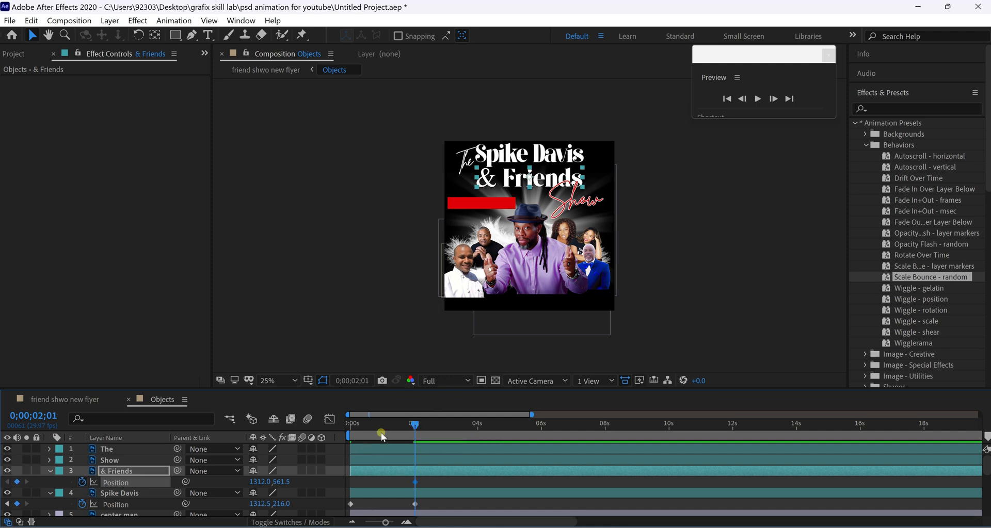
drag(417, 424, 351, 423)
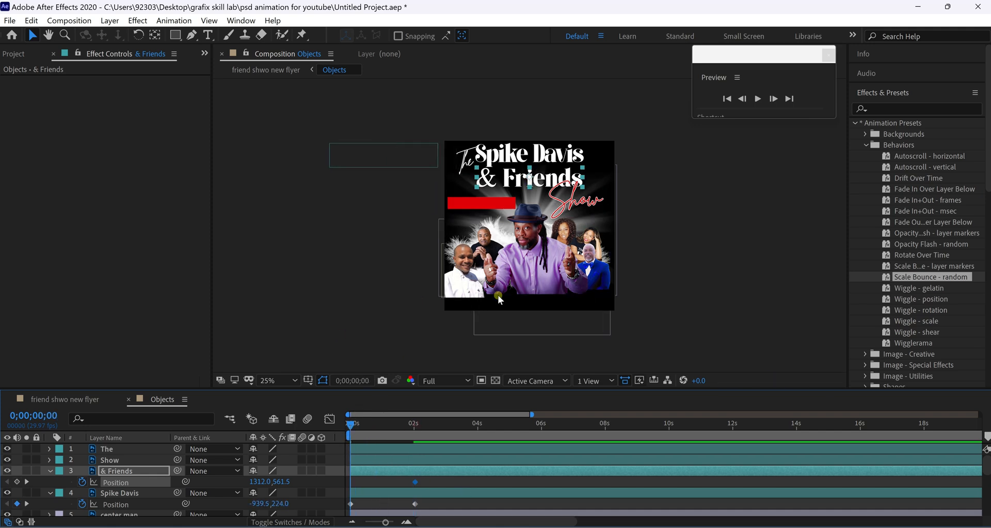
drag(518, 188, 667, 180)
drag(351, 425, 326, 439)
Preview the slide-in, then apply Easy Ease to both titles' Position keyframes.
key(space)
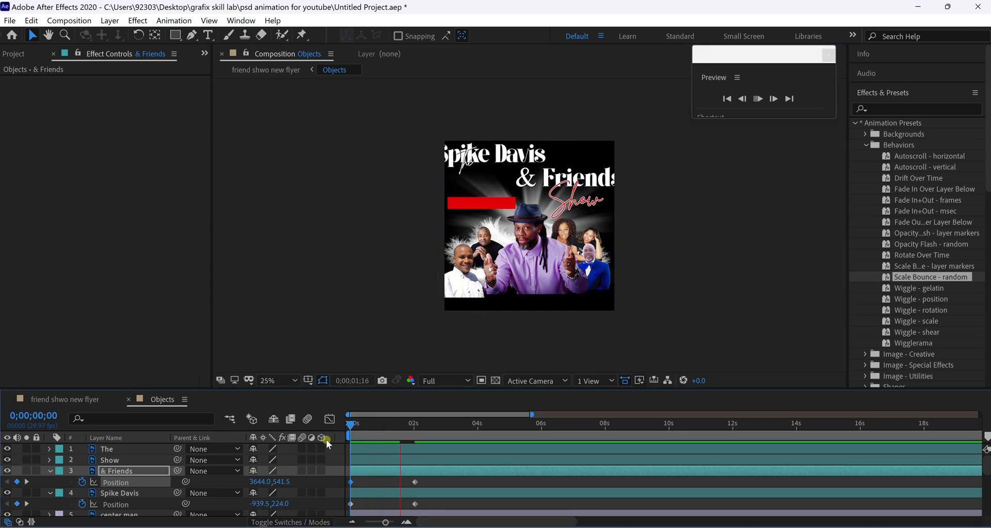
key(space)
Preview the eased slide-ins, then select Show and collapse the Position properties.
key(space)
key(space)
click(352, 425)
drag(343, 475, 426, 514)
right_click(415, 499)
mouse_move(494, 491)
click(593, 404)
key(space)
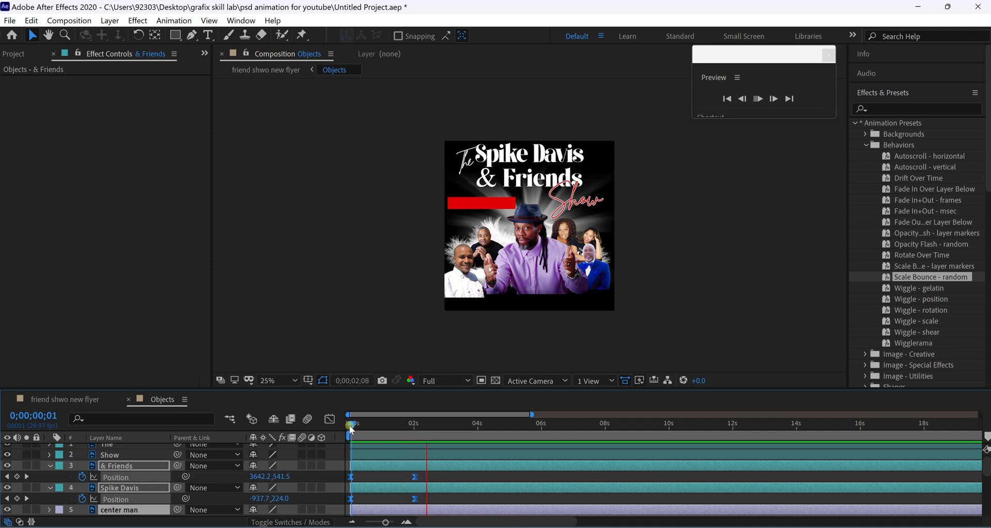
key(space)
key(space)
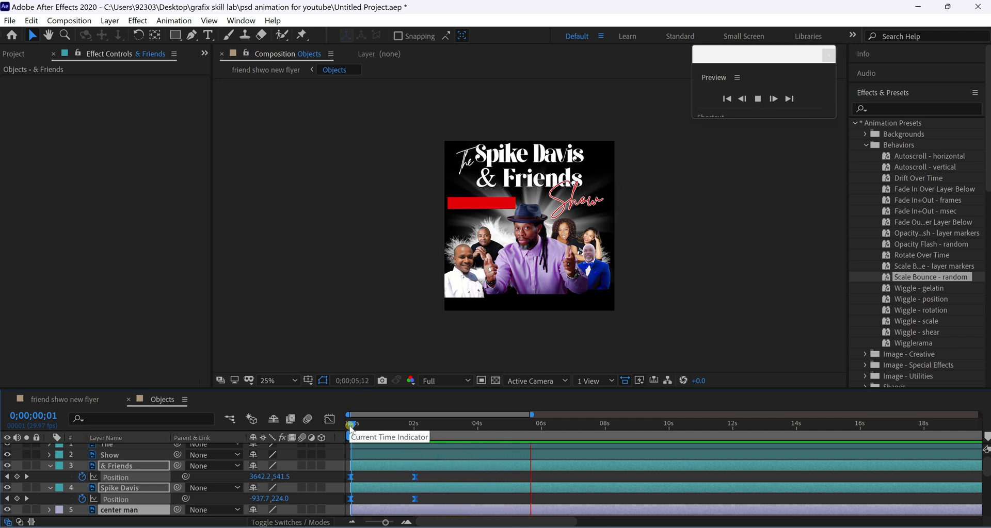
key(space)
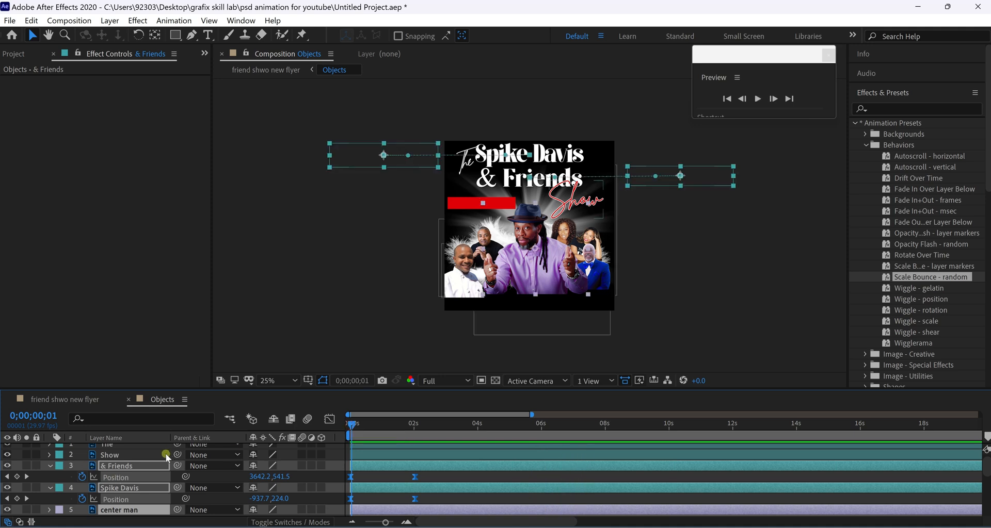
click(259, 455)
click(50, 465)
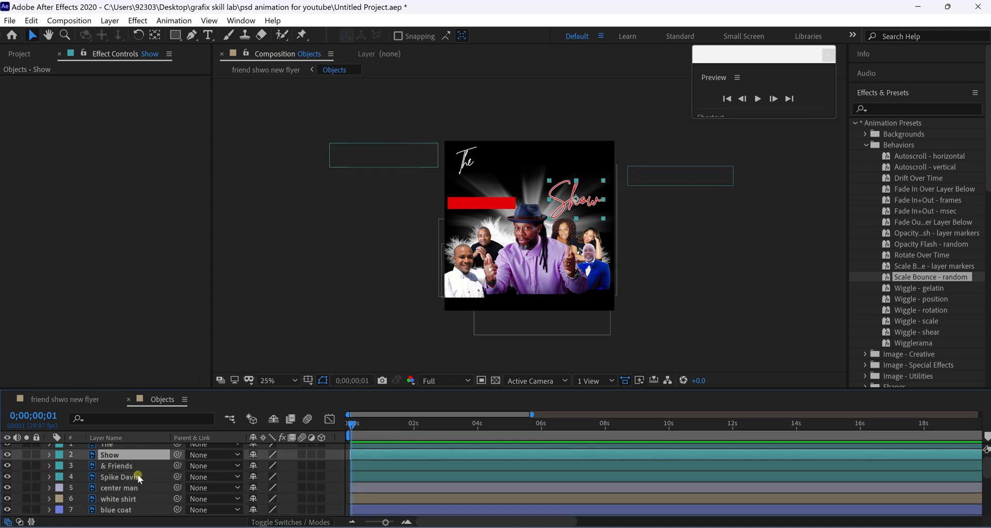
Apply Scale Bounce - random to the Show and The layers and preview the bounce.
drag(927, 279, 109, 461)
click(118, 449)
drag(913, 281, 500, 451)
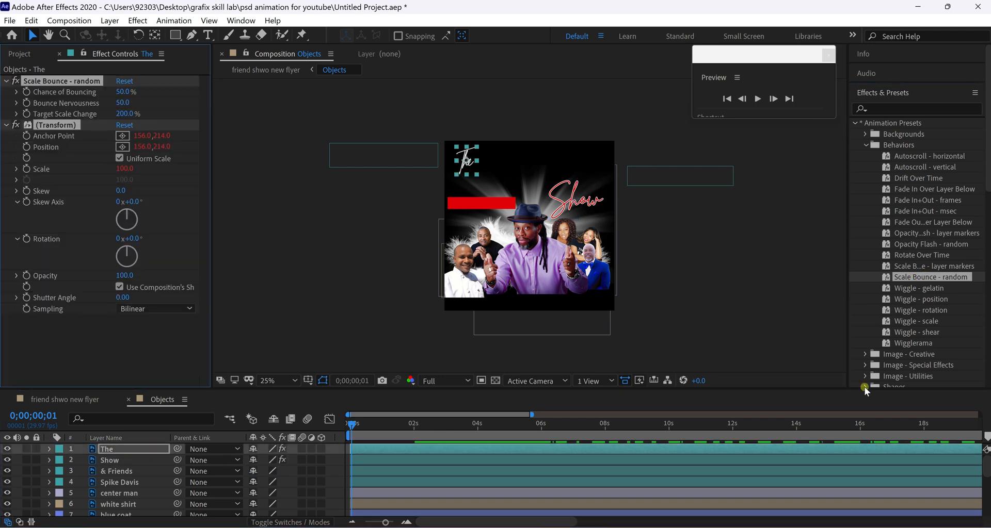
key(space)
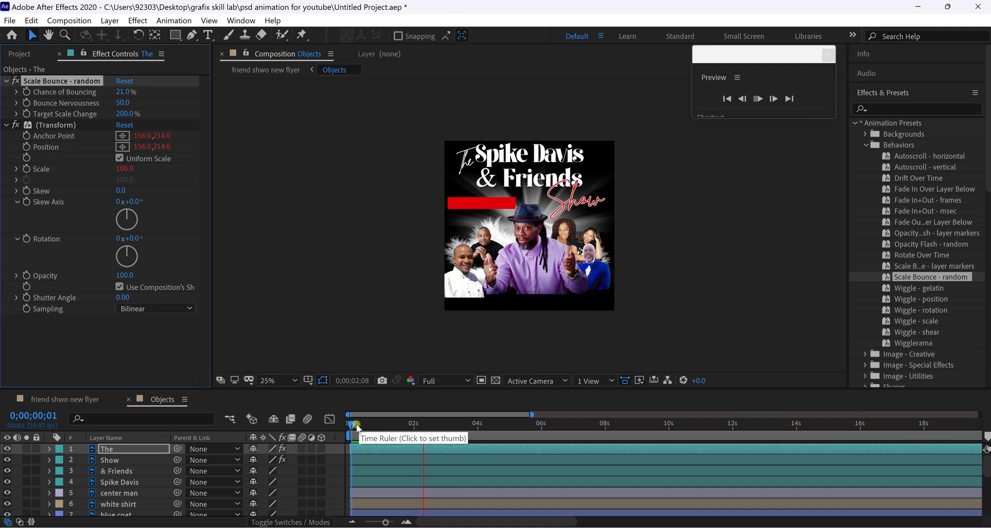
click(328, 424)
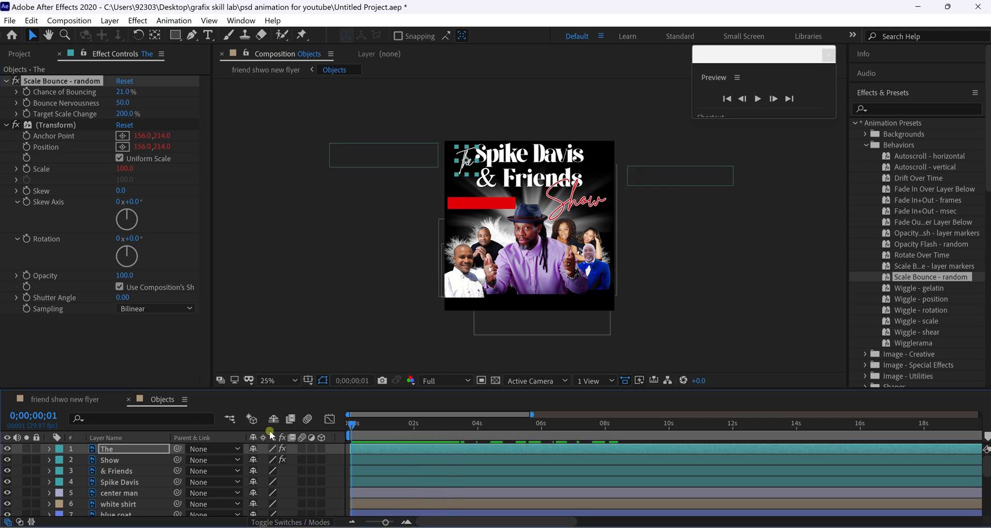
click(109, 460)
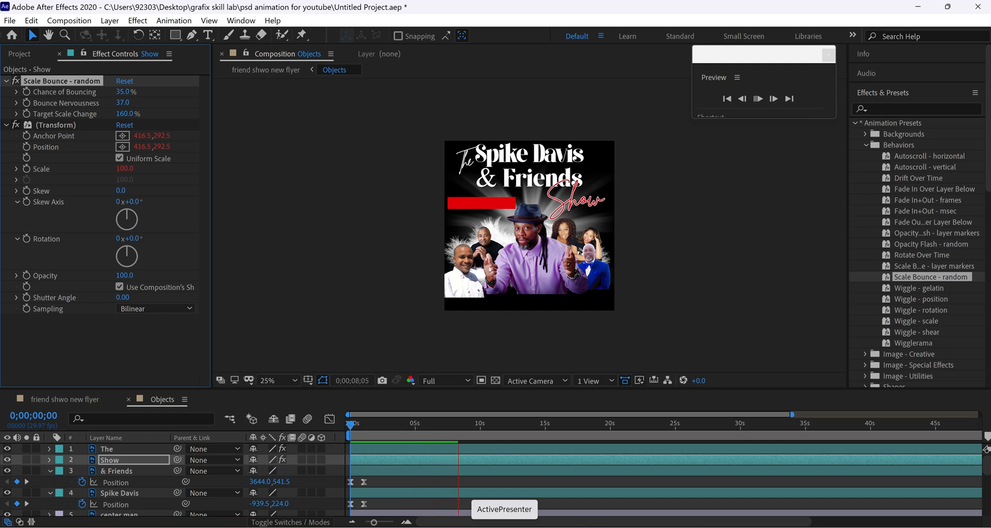
click(348, 424)
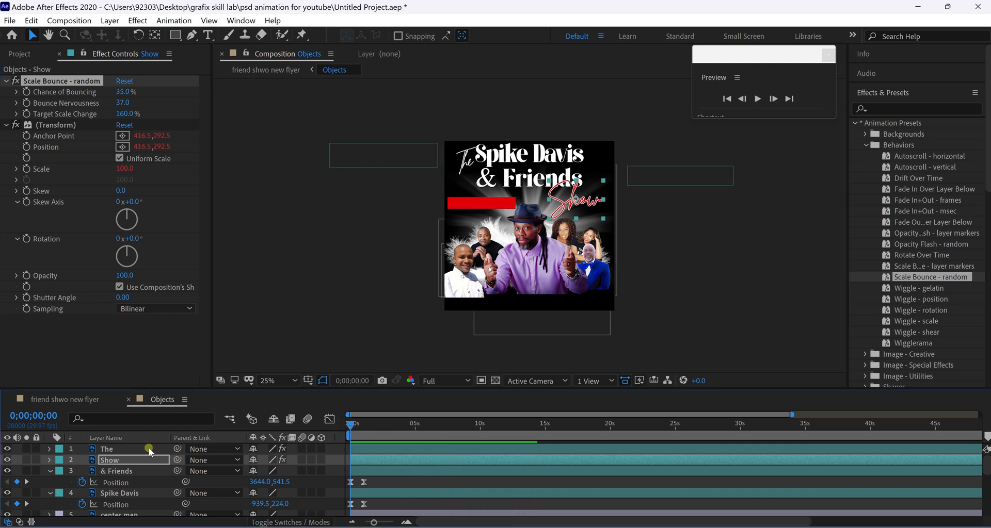
Lower The's bounce nervousness and try a 100% target scale change, reverting to 200%.
key(ctrl+Up)
drag(123, 106, 139, 116)
click(123, 114)
text(100)
key(Return)
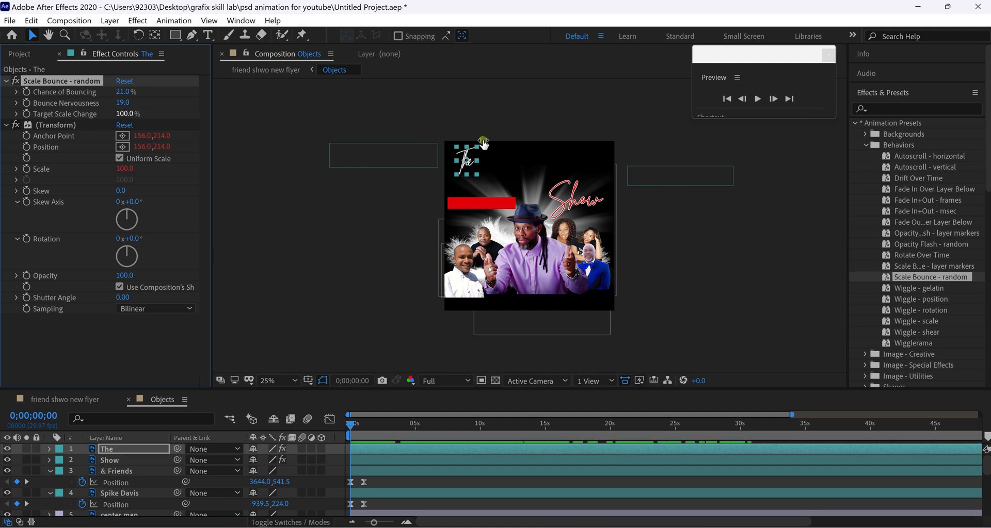
key(space)
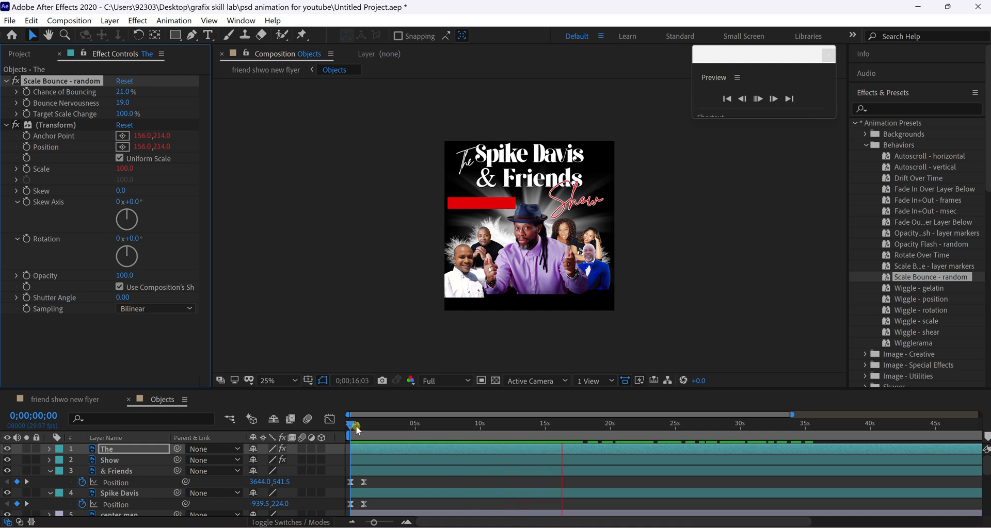
click(312, 451)
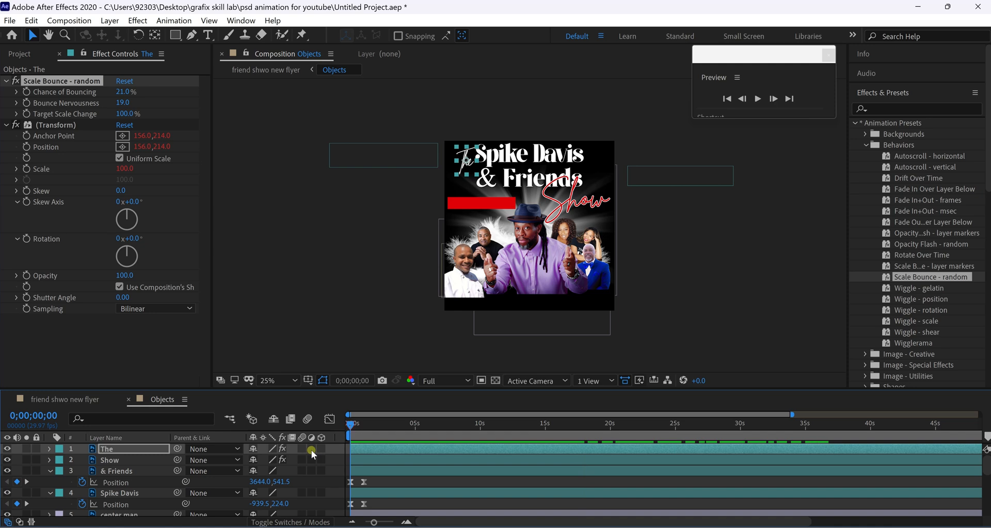
key(ctrl+z)
Preview the bouncing titles, save the project, and collapse the title layers.
key(space)
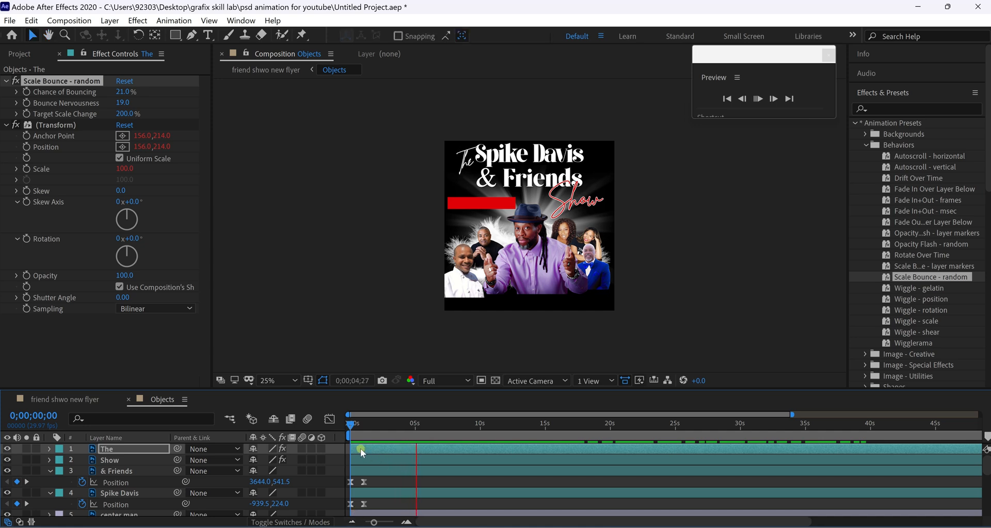
key(space)
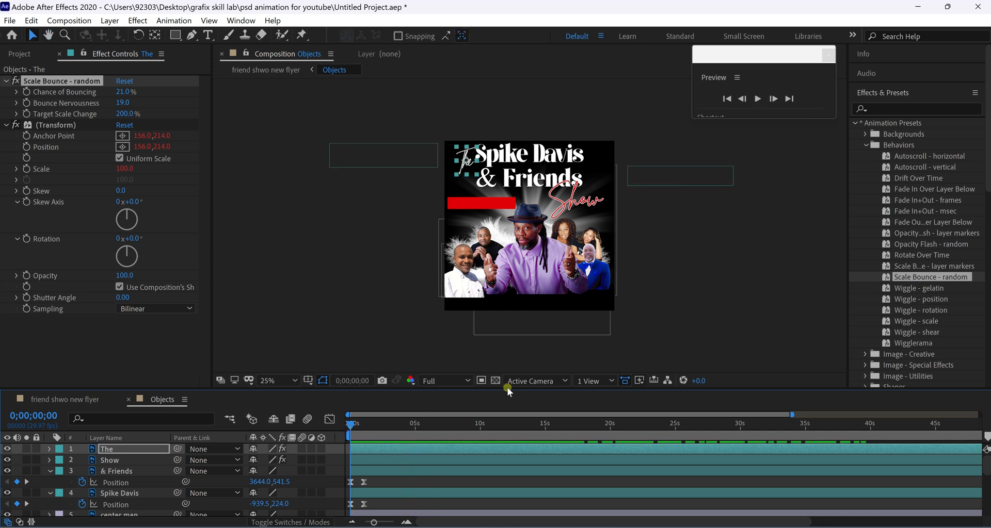
key(ctrl+s)
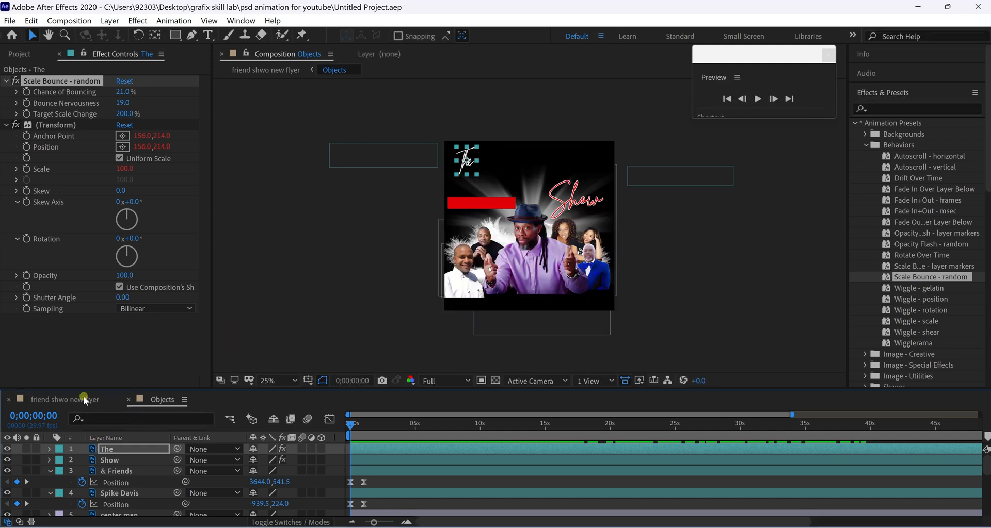
click(49, 471)
click(49, 482)
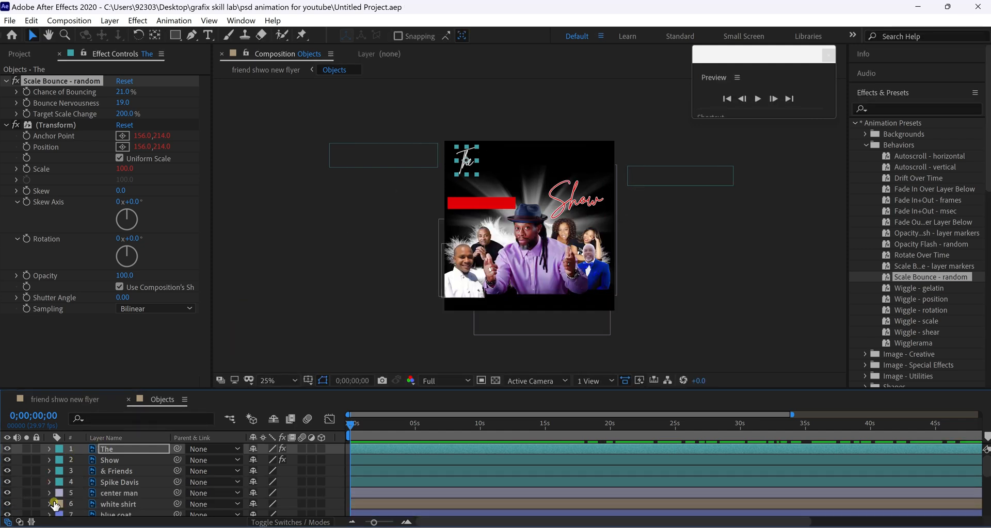
Select The and Show title layers in the Objects comp and set the time to one second.
scroll(126, 475, down, 3)
click(89, 403)
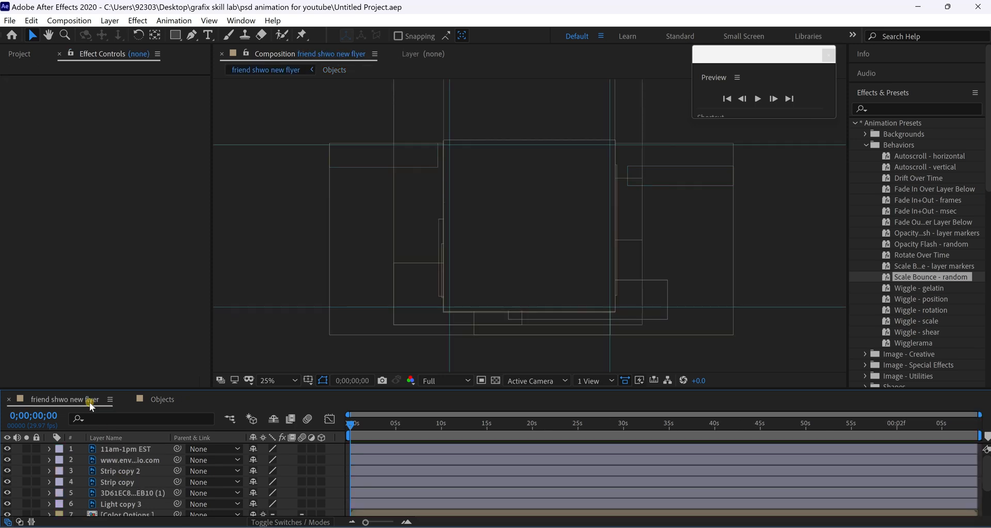
click(166, 398)
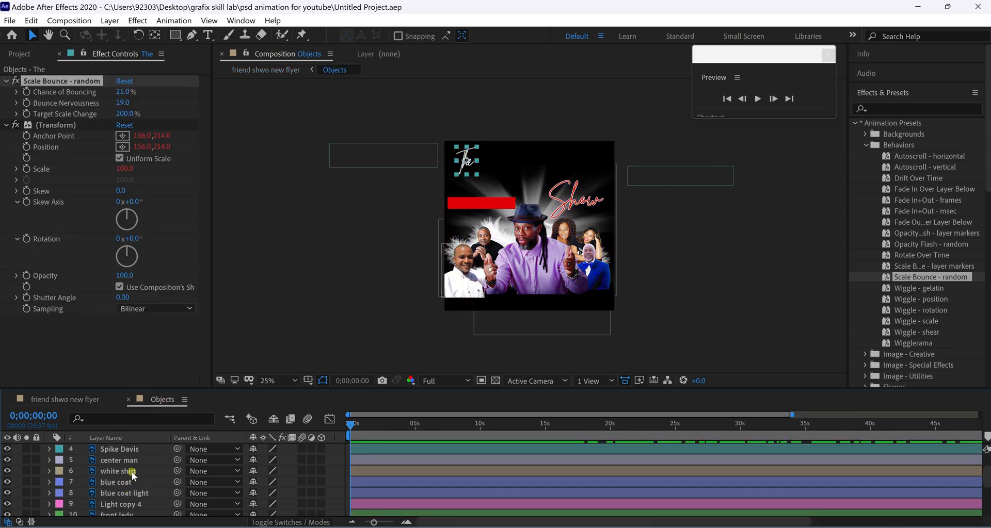
click(136, 449)
shift+click(137, 459)
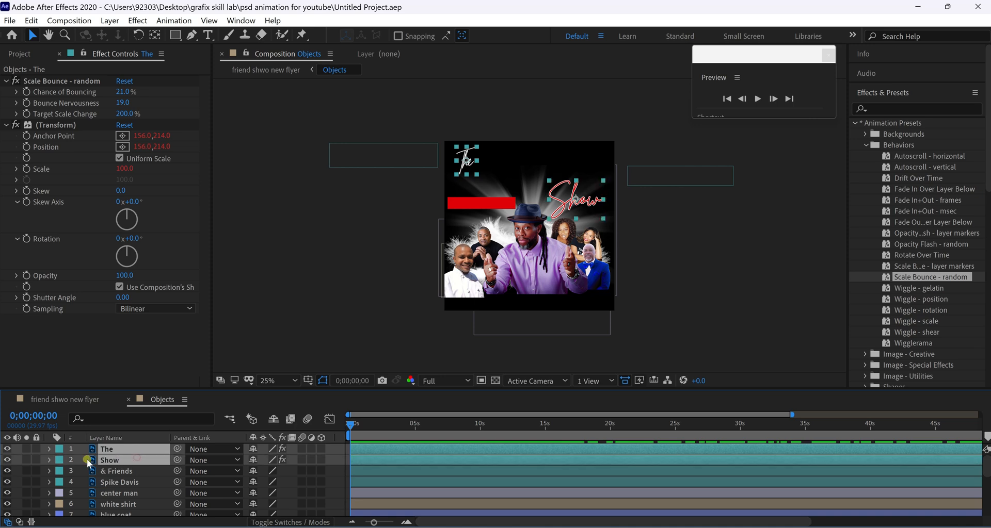
drag(374, 523, 386, 523)
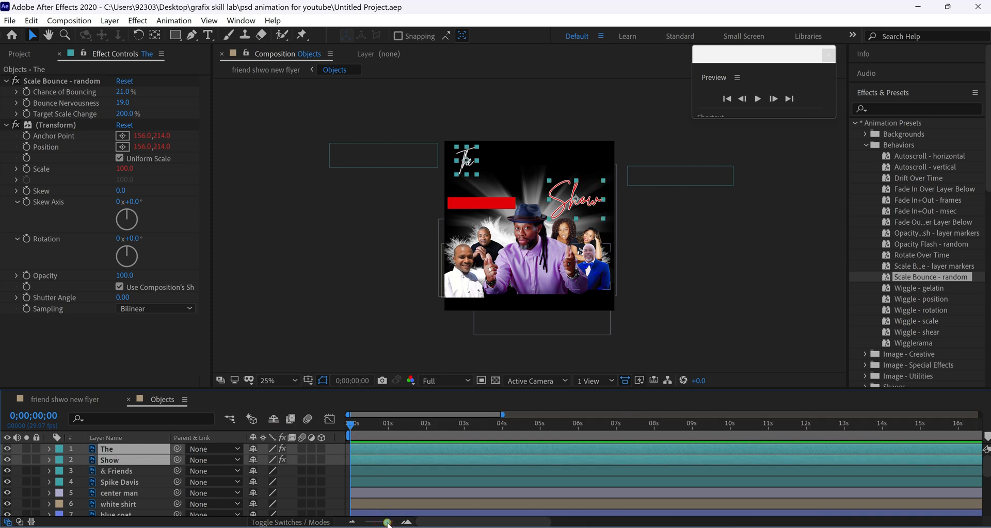
drag(351, 425, 371, 425)
drag(391, 523, 393, 523)
drag(411, 423, 374, 426)
drag(393, 524, 389, 522)
drag(360, 427, 403, 426)
Keyframe The and Show to scale from 0% at the start up to one second.
key(s)
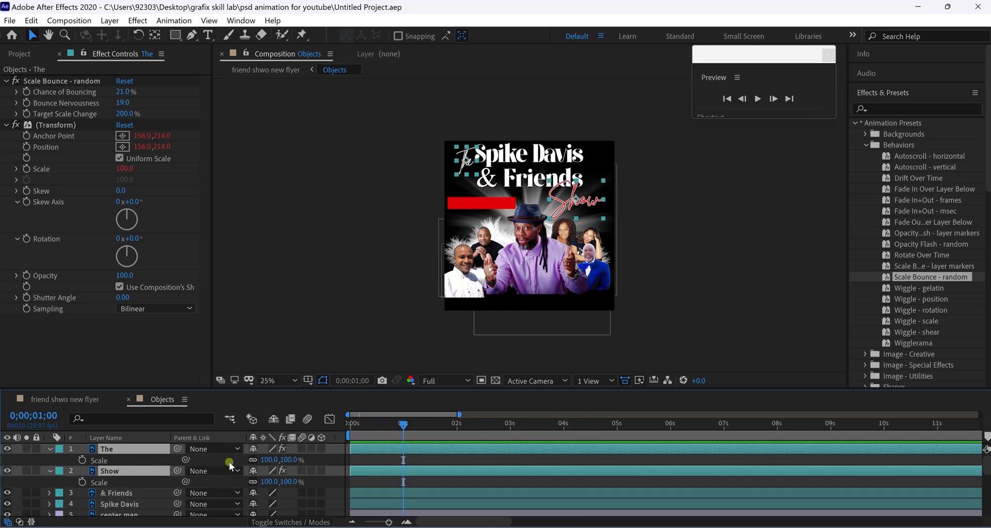
click(82, 460)
key(Home)
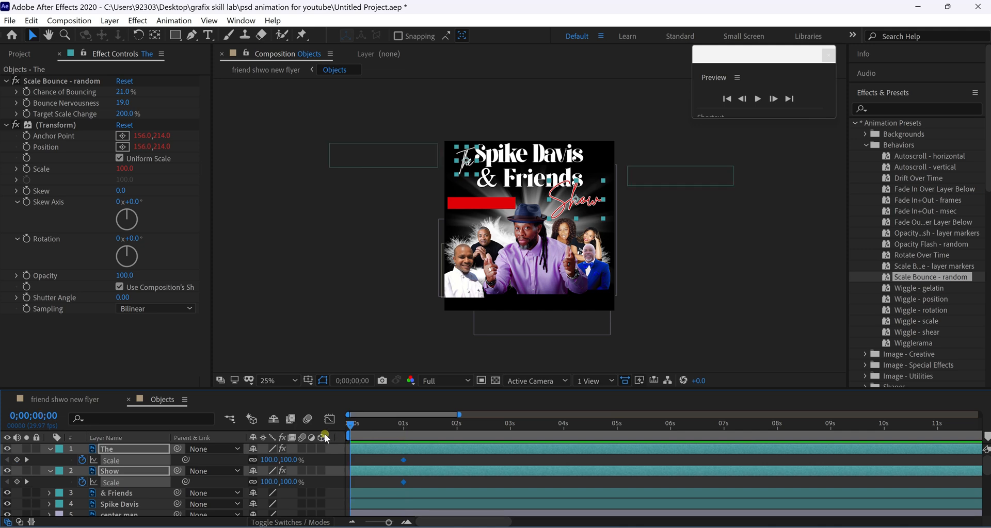
click(271, 460)
text(0)
key(Return)
key(space)
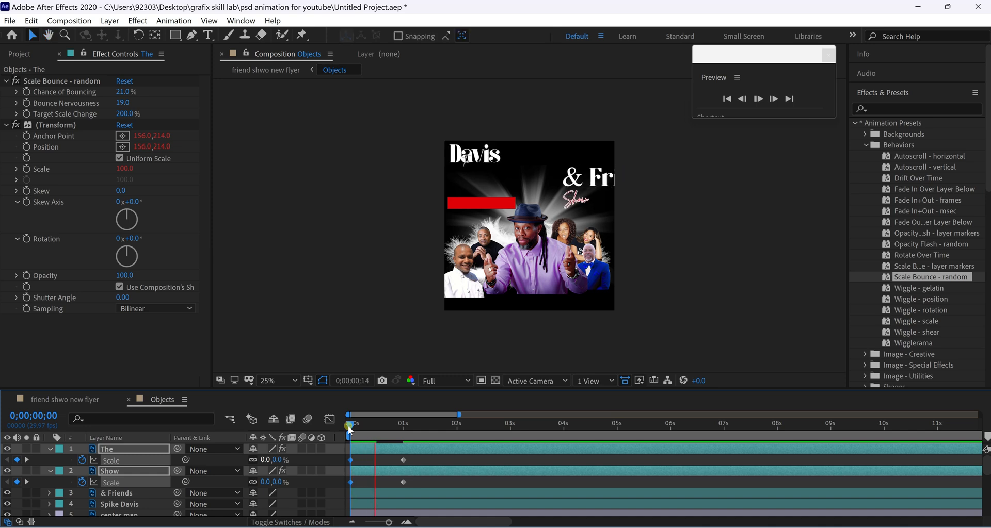
key(space)
Apply Easy Ease to the one-second scale keyframes of both titles.
drag(417, 500, 402, 490)
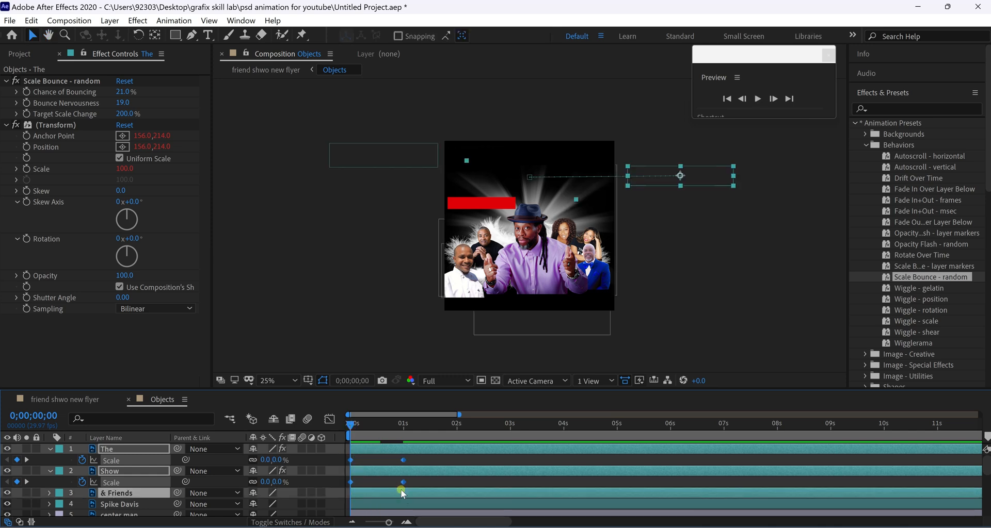
right_click(402, 486)
mouse_move(454, 475)
click(594, 387)
click(52, 451)
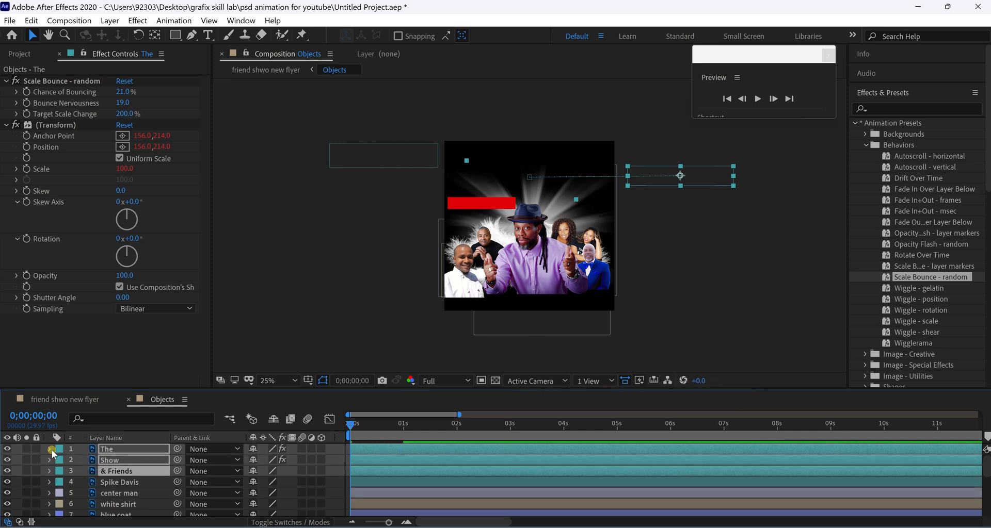
click(129, 482)
ctrl+click(135, 471)
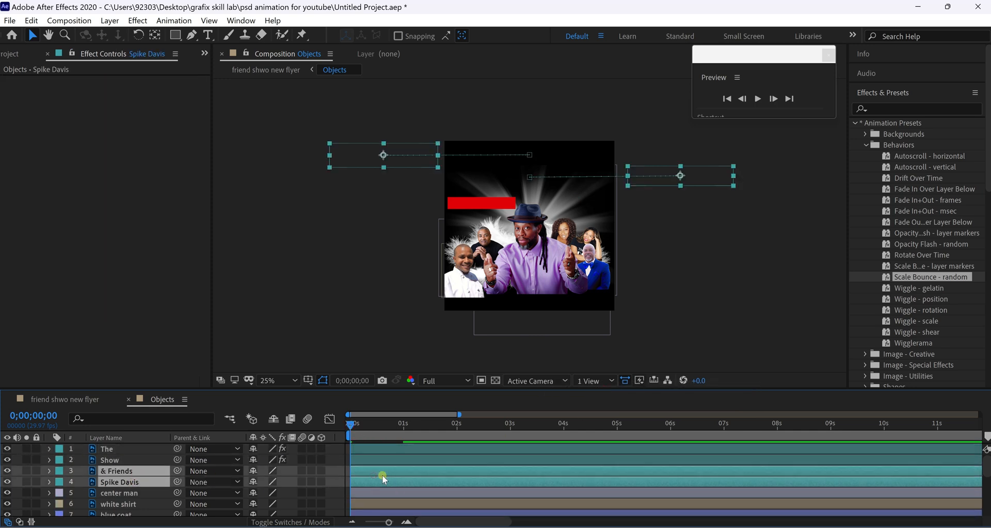
drag(384, 479, 429, 473)
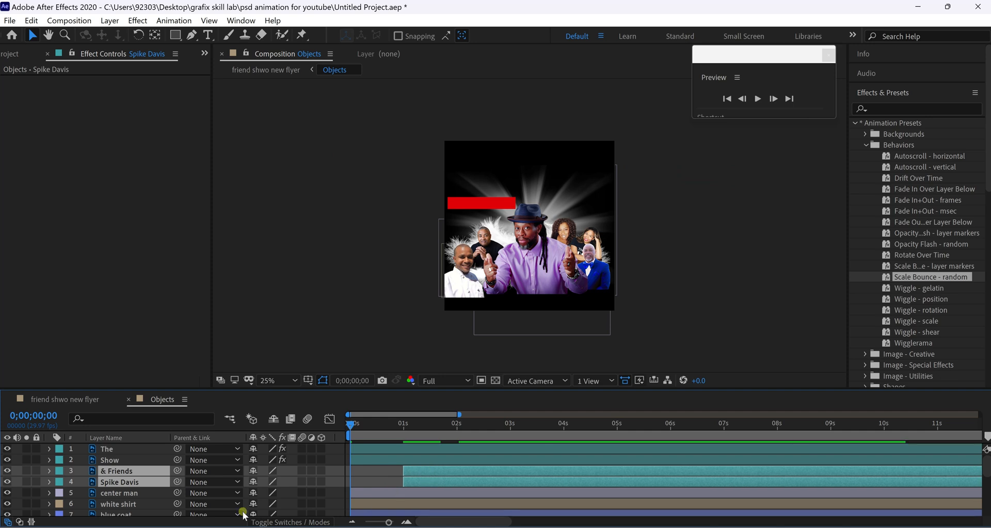
click(26, 406)
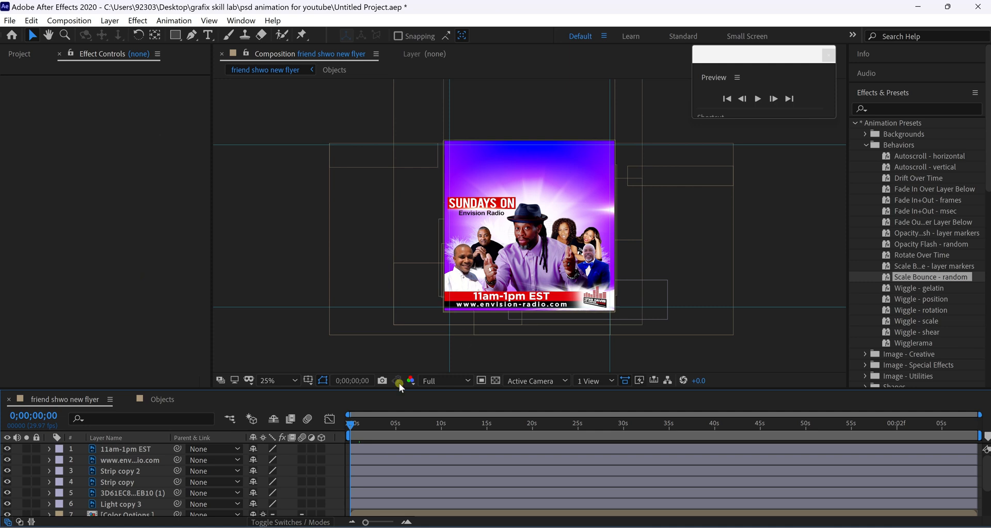
Play and stop a preview of the main flyer, then reopen the Objects composition.
click(757, 99)
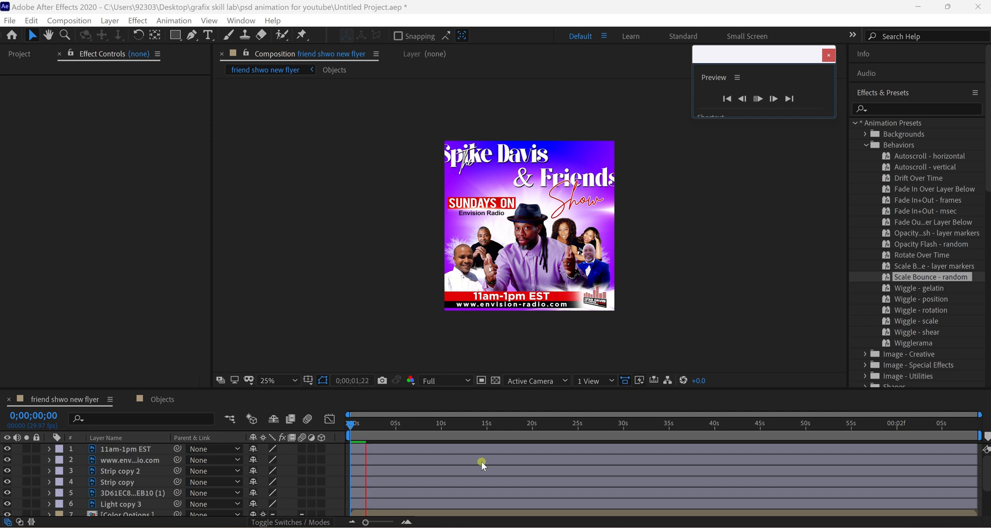
click(350, 426)
click(159, 399)
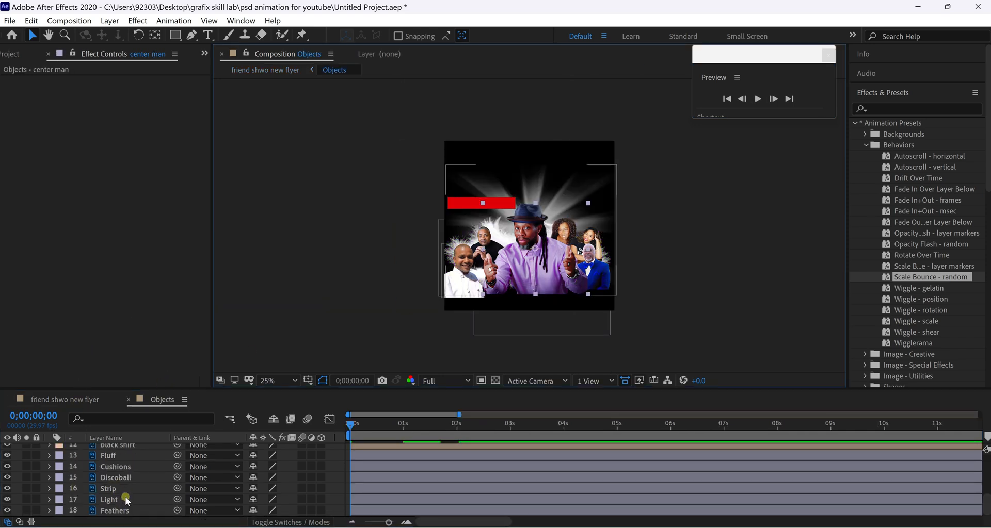
Browse the Objects layer list and select the lady back layer for animating.
scroll(122, 497, up, 3)
scroll(120, 495, down, 1)
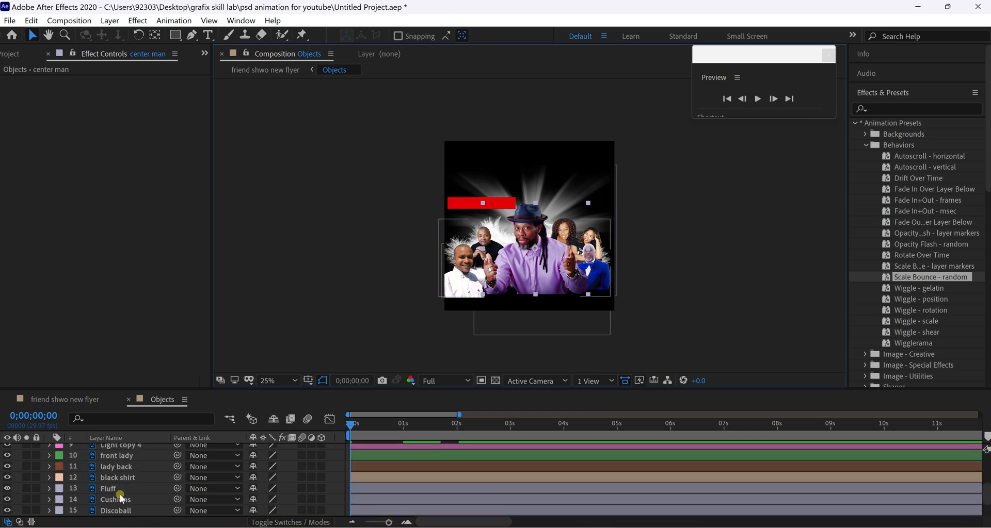
scroll(118, 493, down, 2)
scroll(116, 493, up, 4)
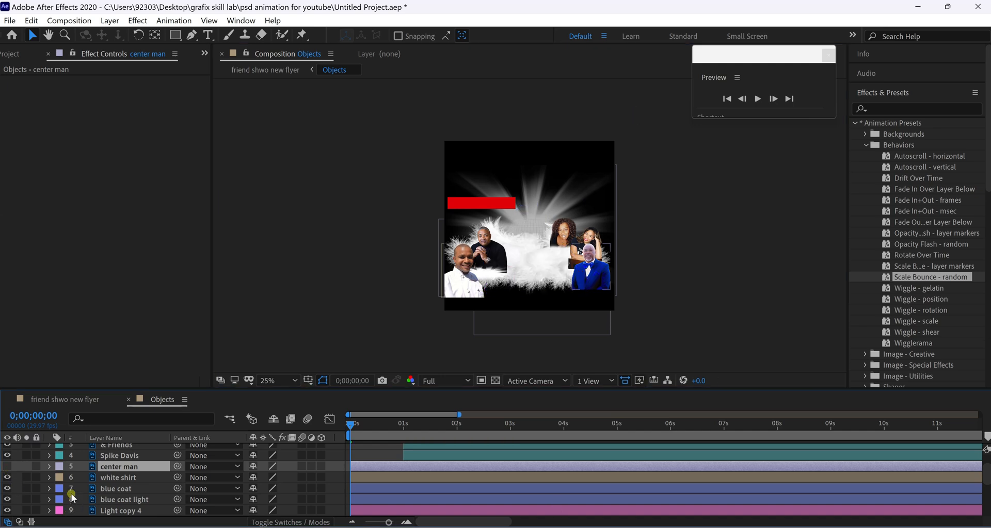
click(112, 457)
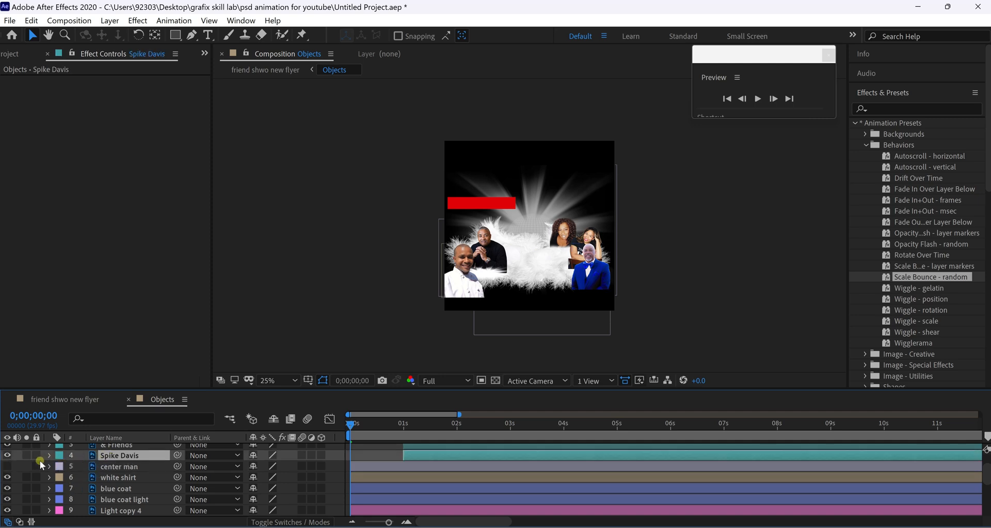
click(564, 234)
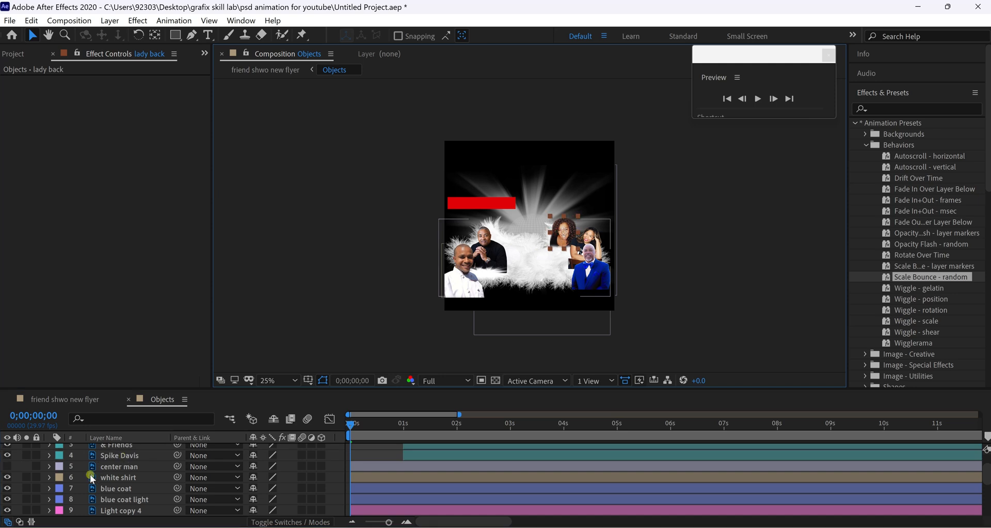
scroll(91, 477, down, 2)
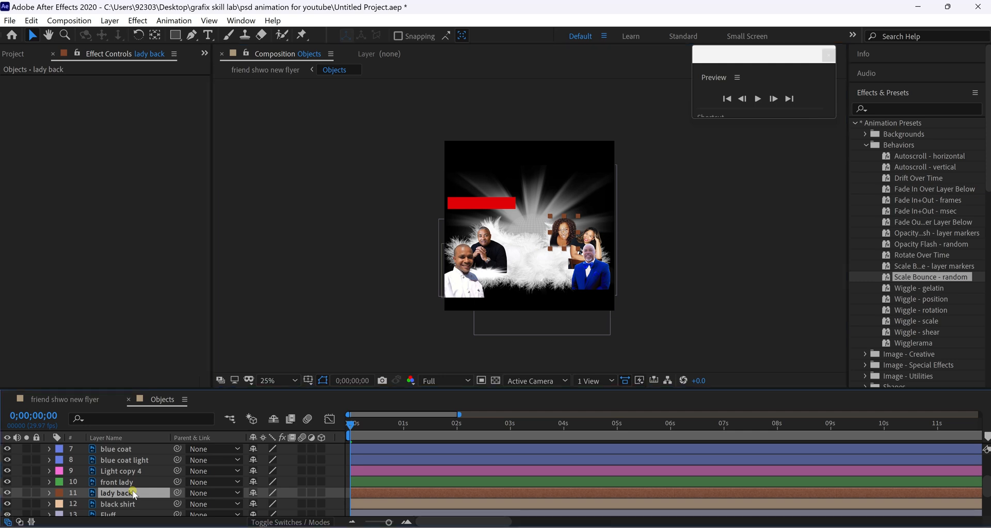
Keyframe lady back's Scale: 100% at 0s, 342% at one second, 100% at two seconds.
key(s)
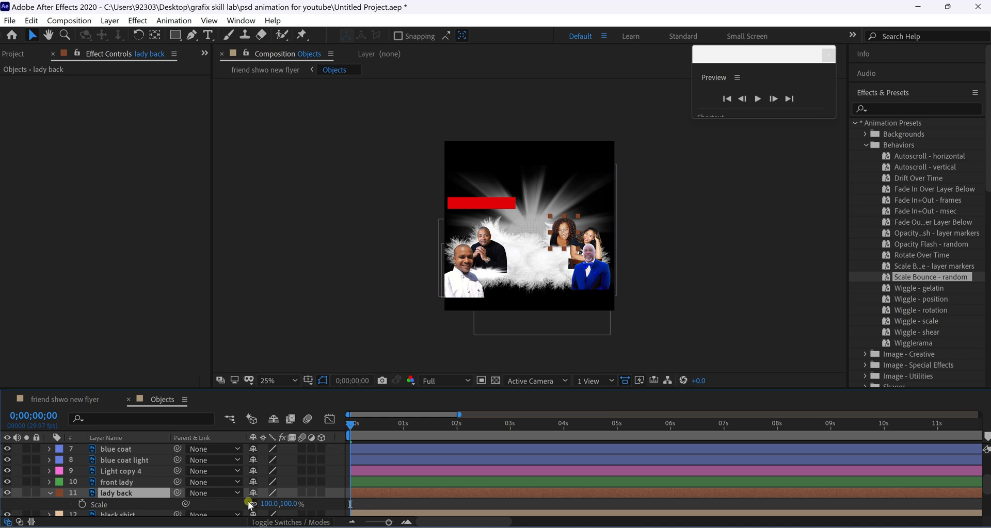
click(81, 505)
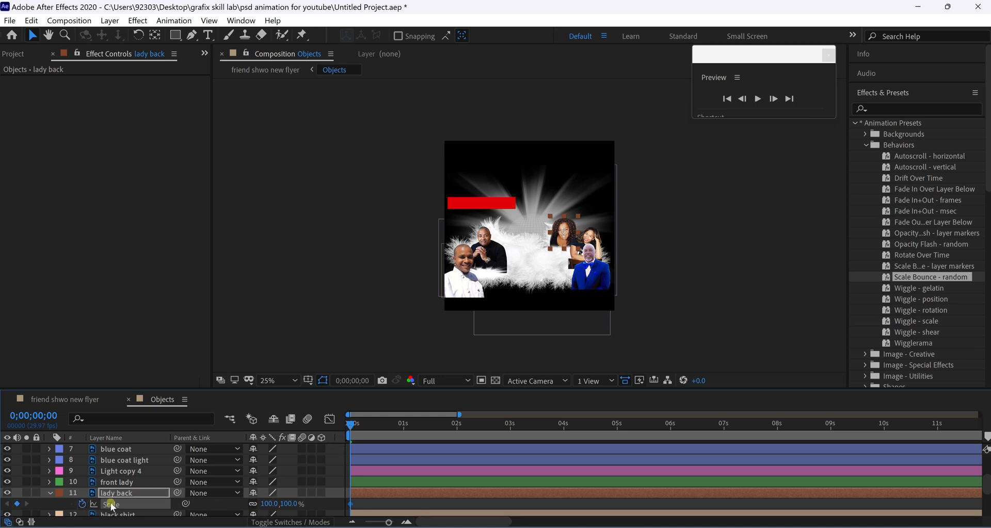
drag(385, 424, 403, 424)
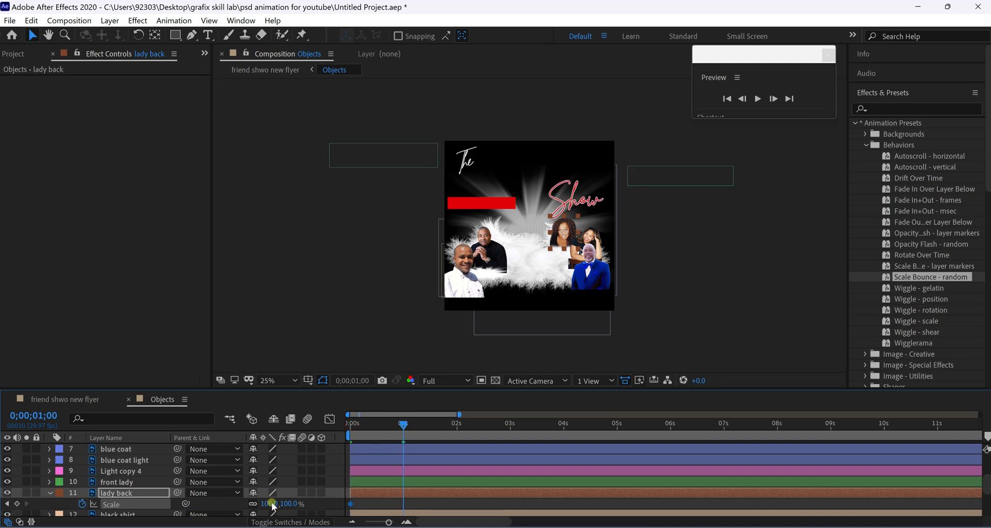
drag(268, 507, 390, 495)
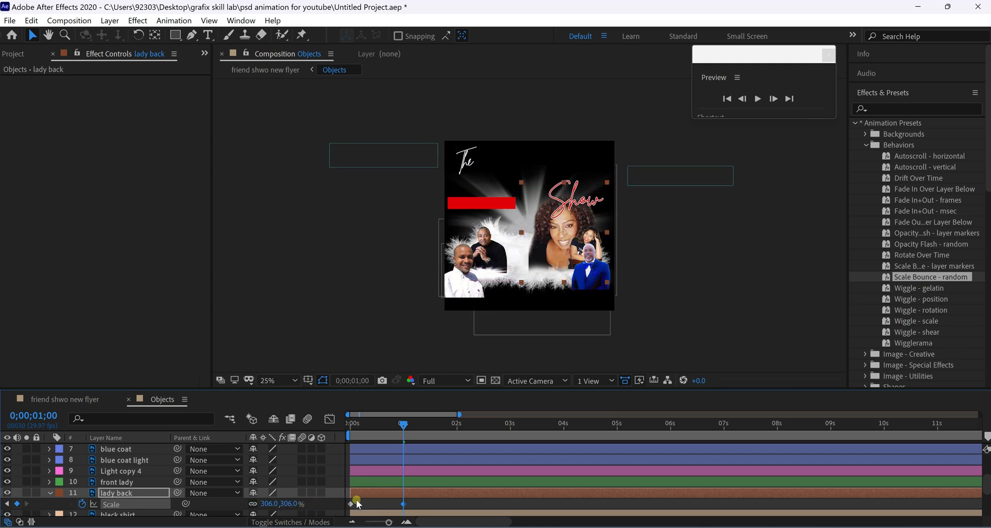
drag(290, 504, 312, 499)
drag(408, 431, 459, 428)
click(269, 504)
text(100)
key(Return)
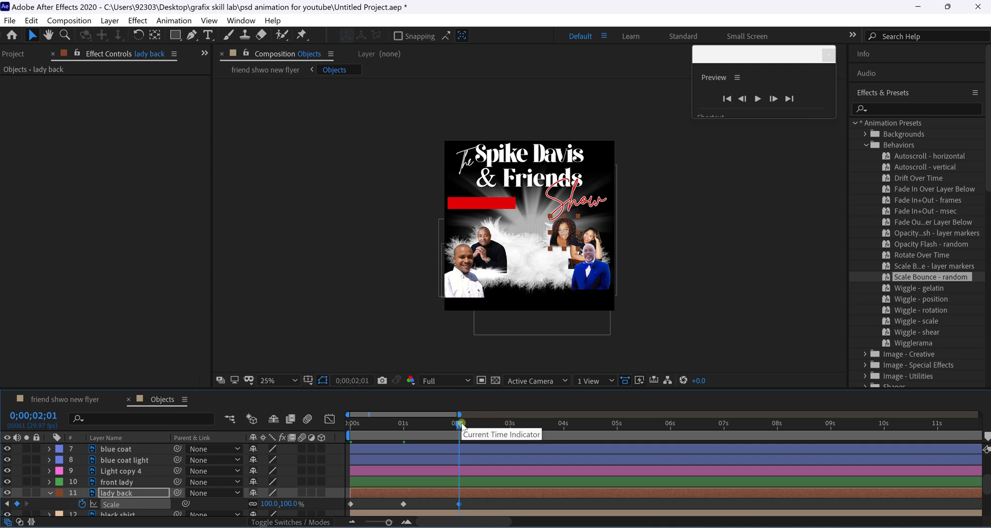
drag(460, 425, 327, 438)
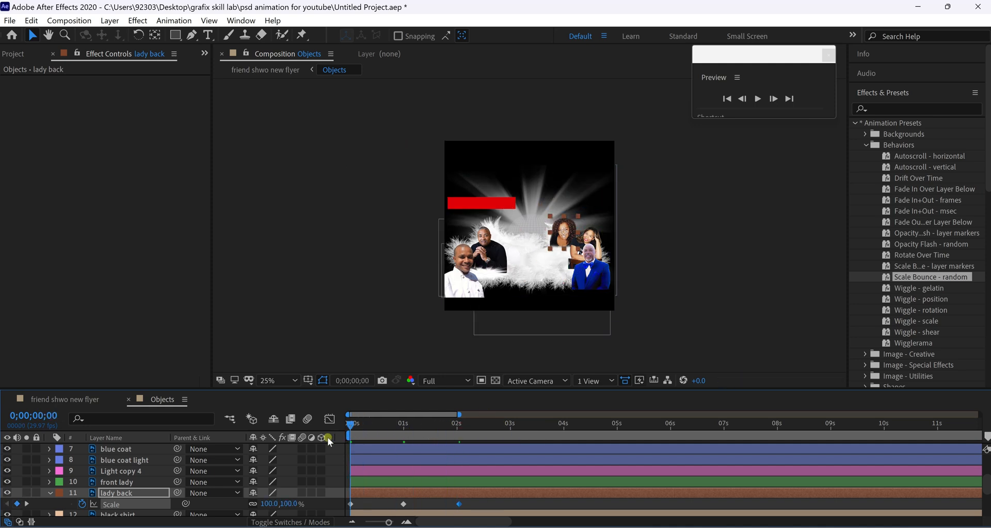
Move lady back's 342% peak slightly earlier and hold it until 1;09.
key(space)
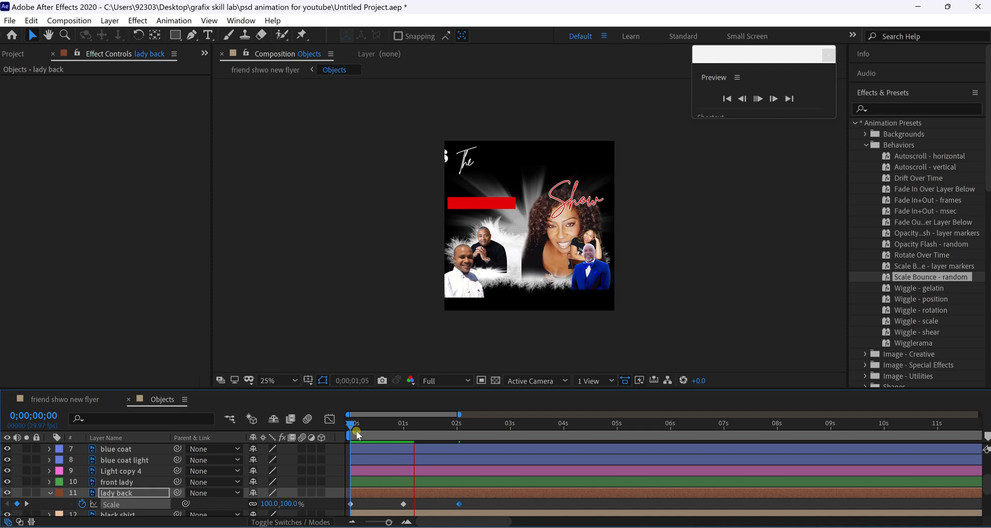
click(351, 426)
drag(350, 425, 386, 447)
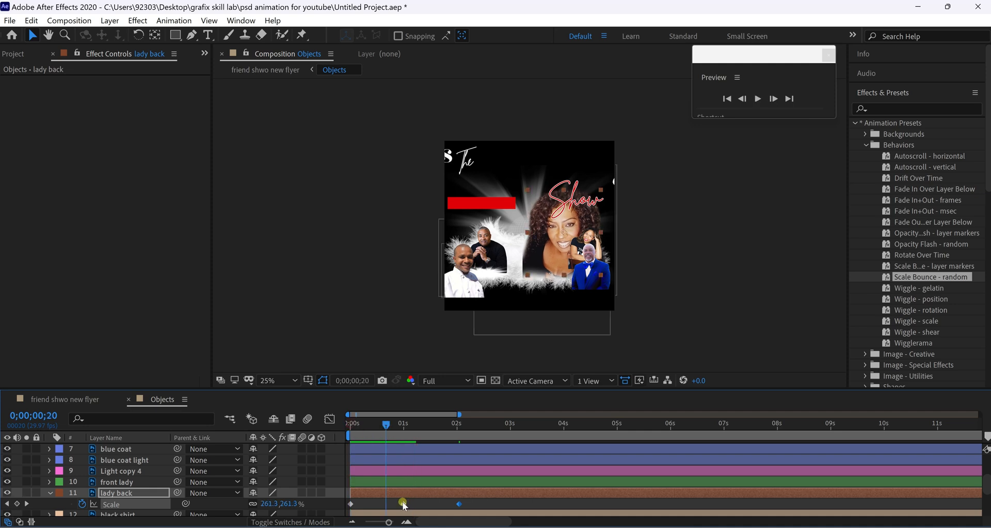
drag(394, 507, 385, 507)
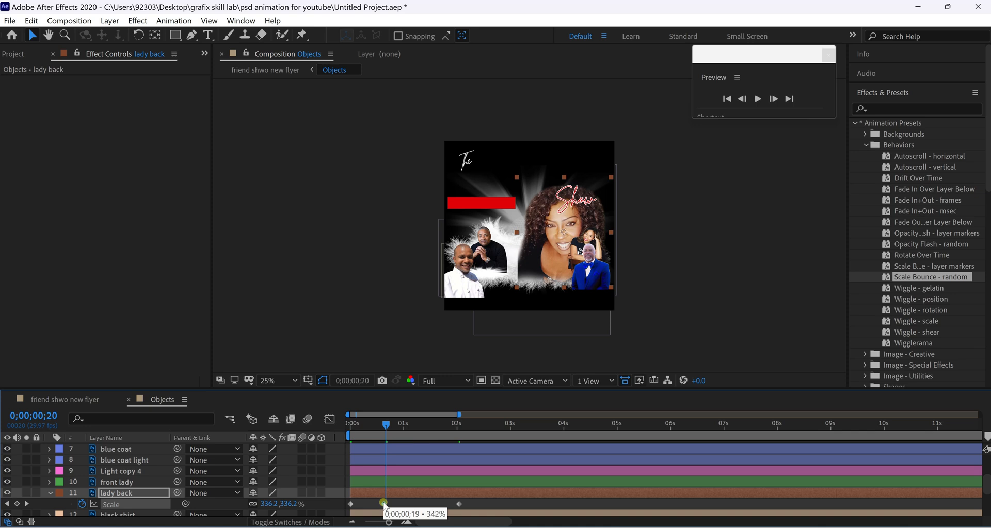
click(419, 425)
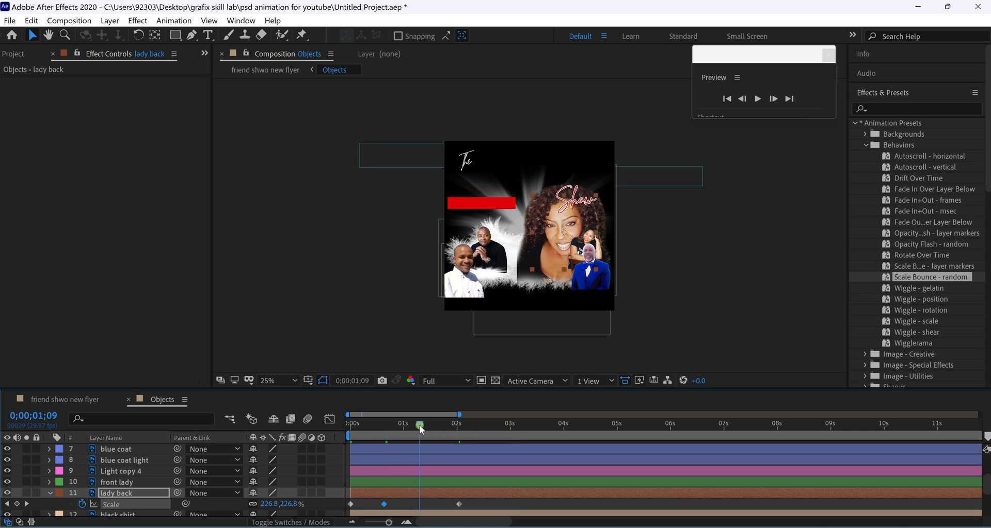
drag(419, 425, 349, 426)
Compress all four lady back scale keyframes into the first second.
key(space)
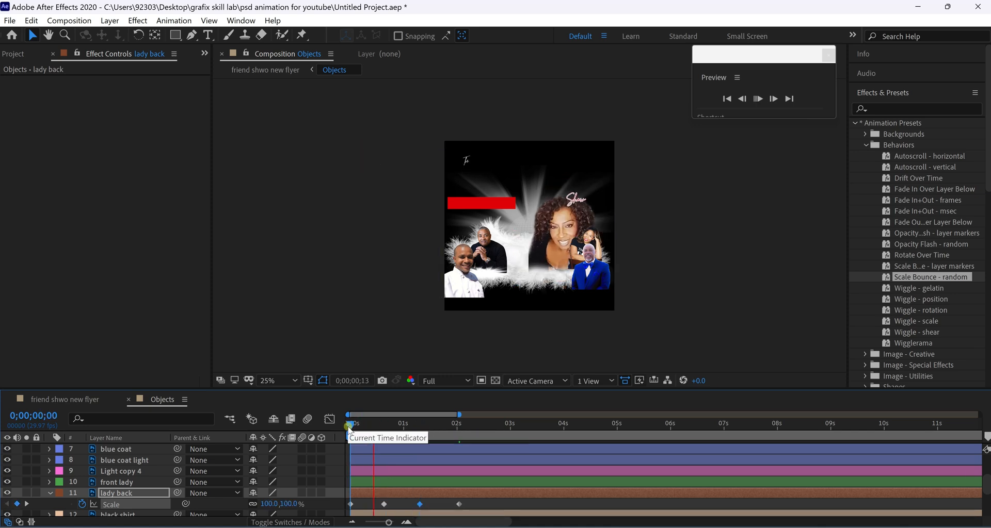
key(space)
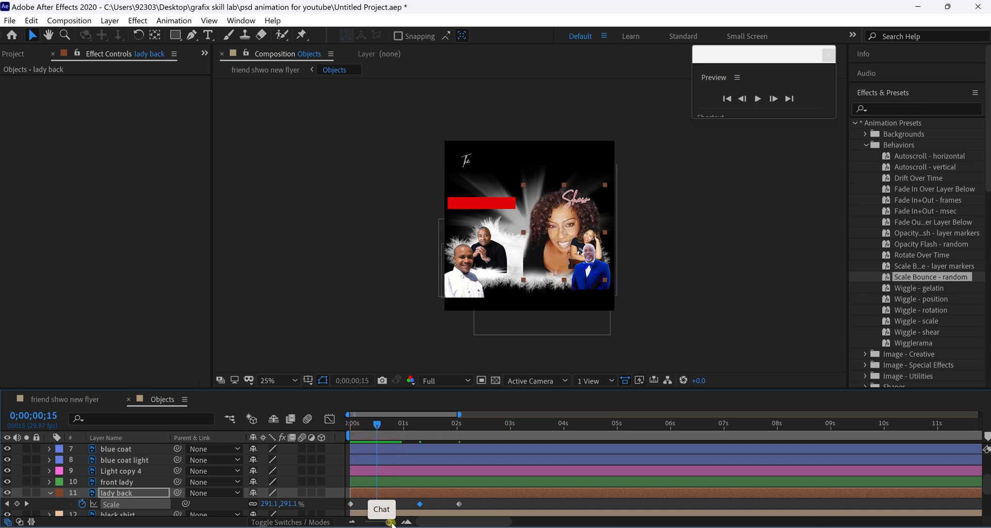
drag(390, 522, 393, 523)
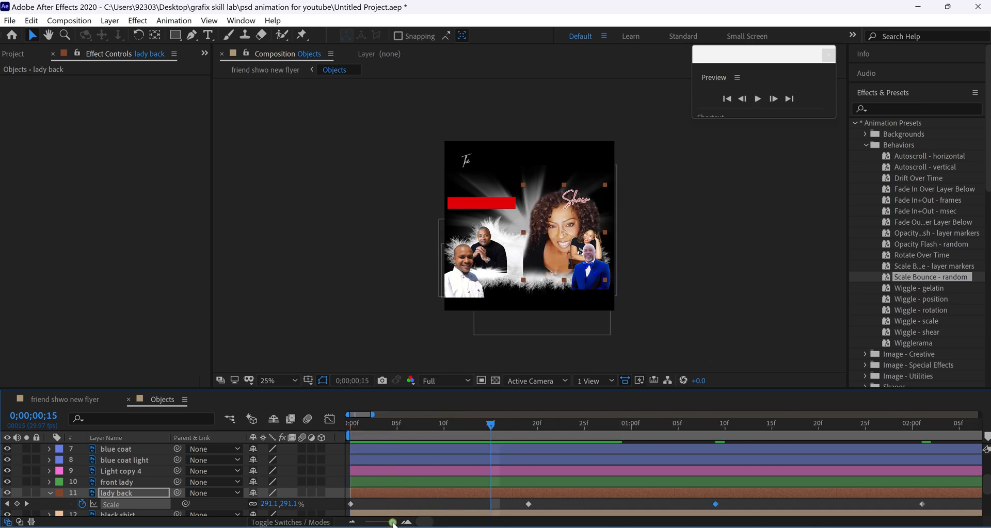
drag(339, 497, 634, 512)
key(Home)
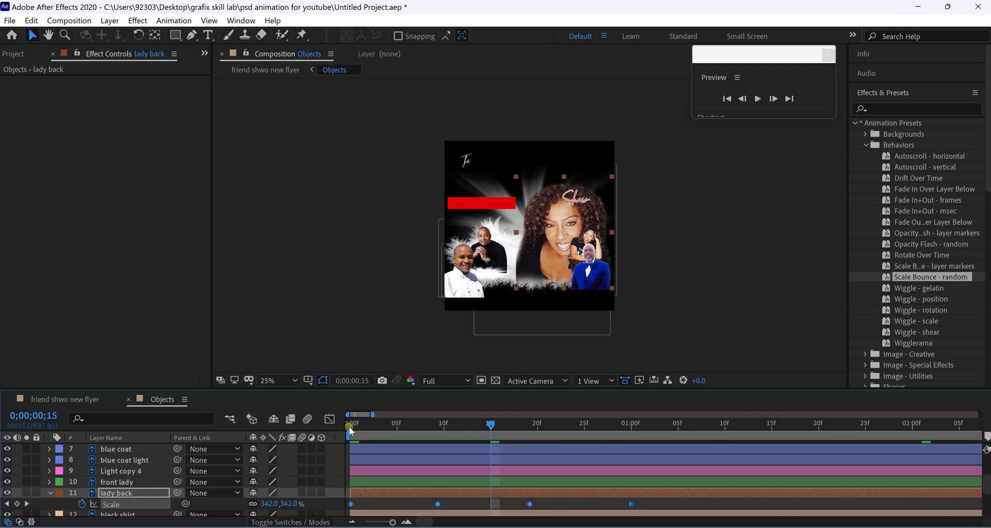
Apply Easy Ease to lady back's scale keyframes and preview the bounce.
right_click(631, 504)
click(651, 497)
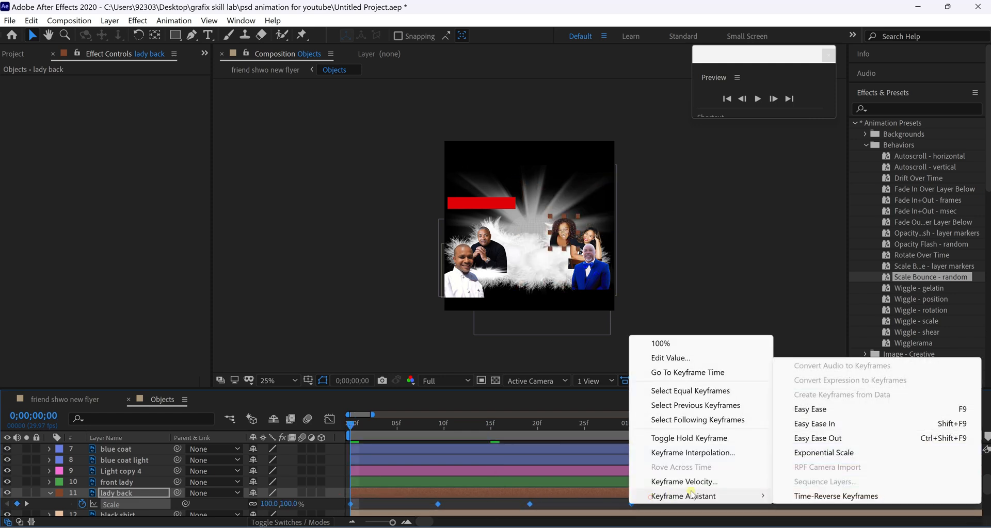
click(902, 410)
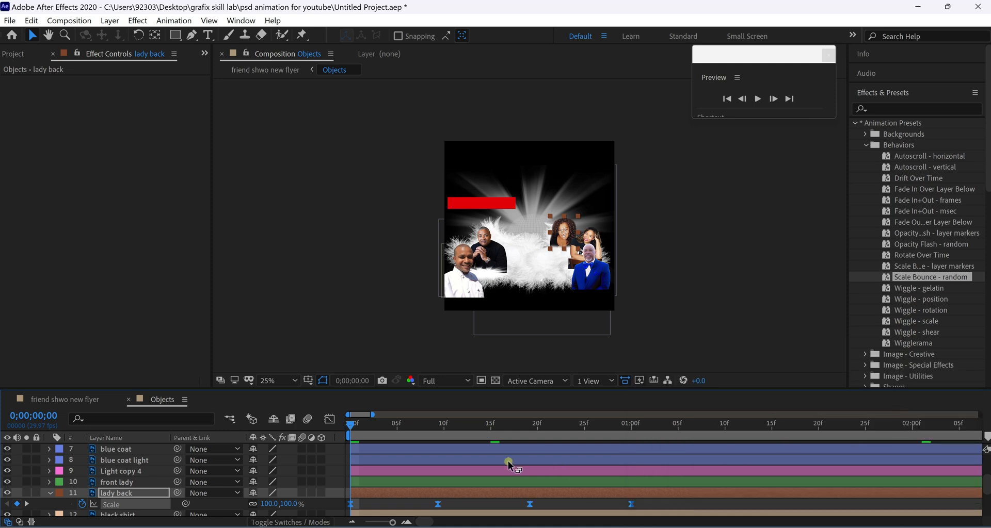
key(space)
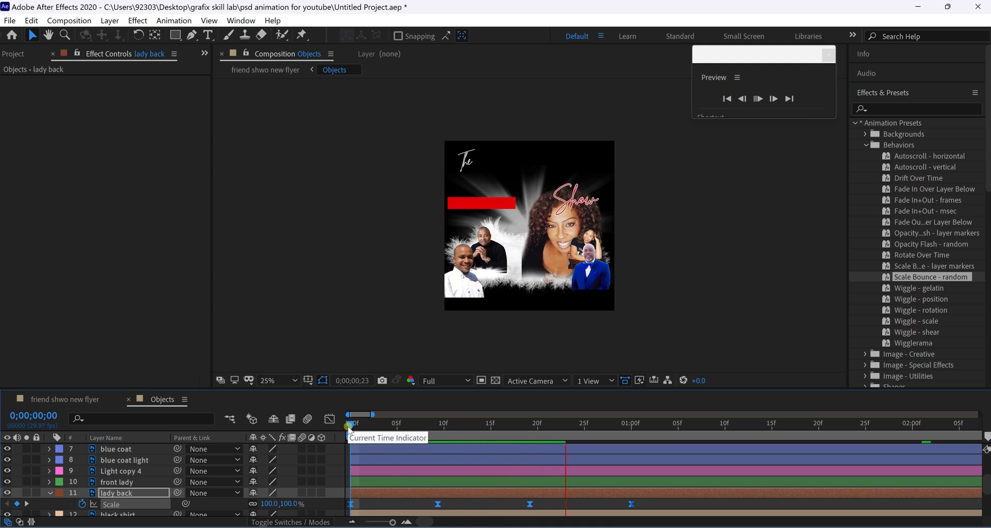
key(space)
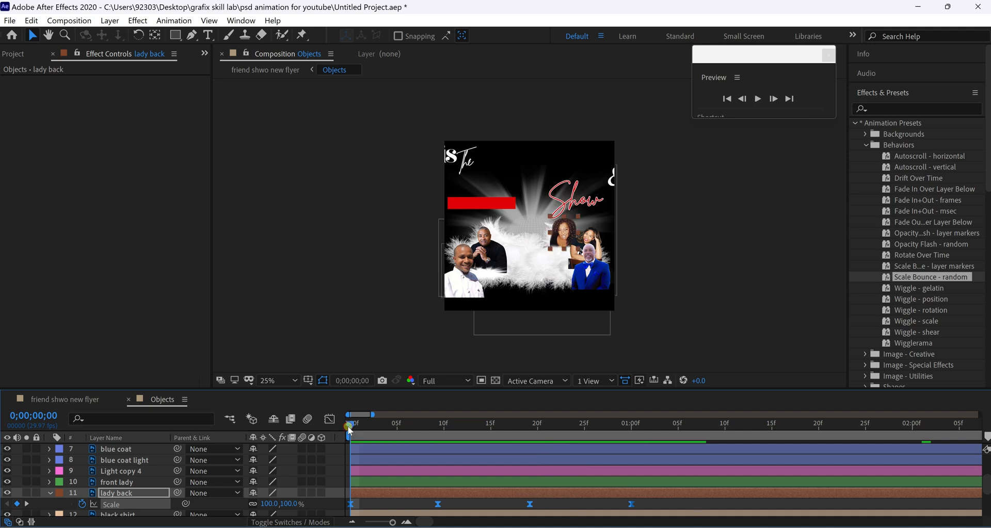
key(space)
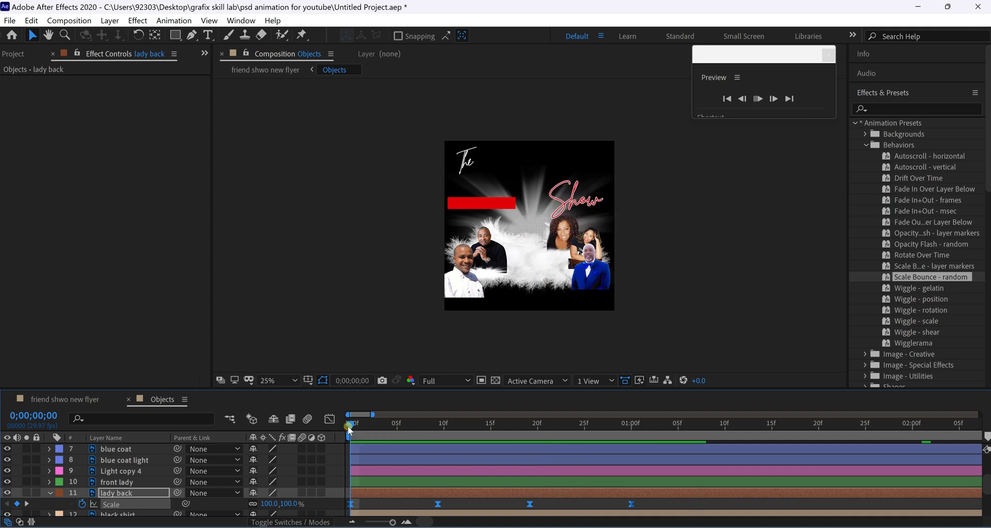
key(space)
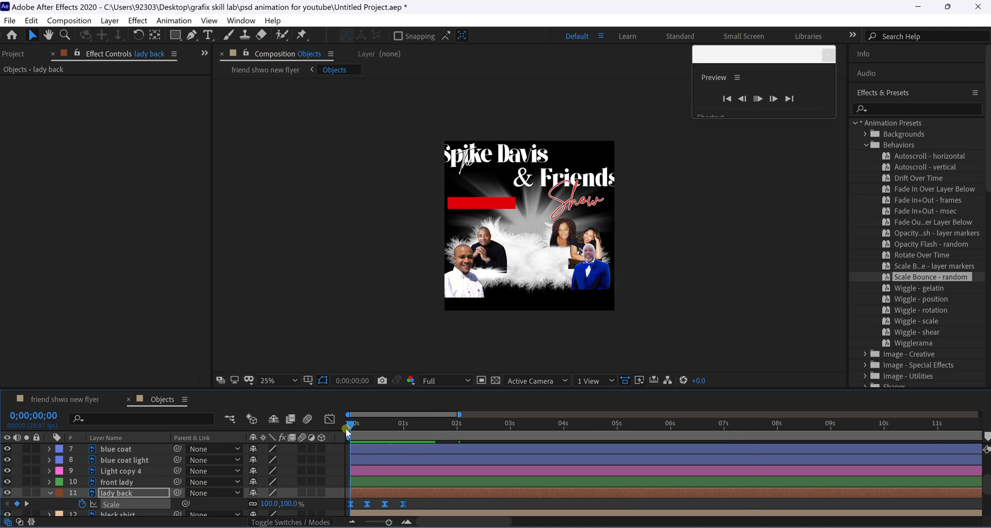
key(space)
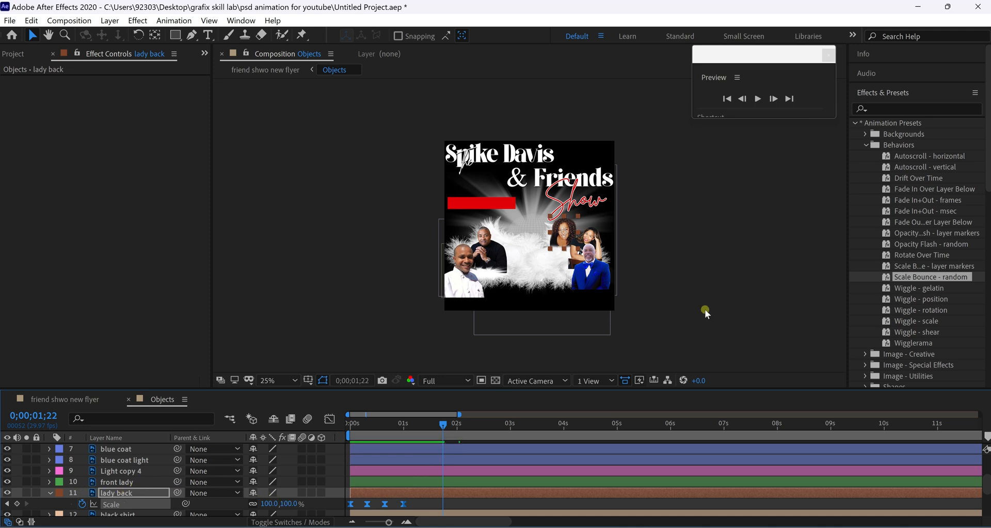
Copy lady back's four scale keyframes, undoing an accidental paste that duplicated layers.
click(147, 481)
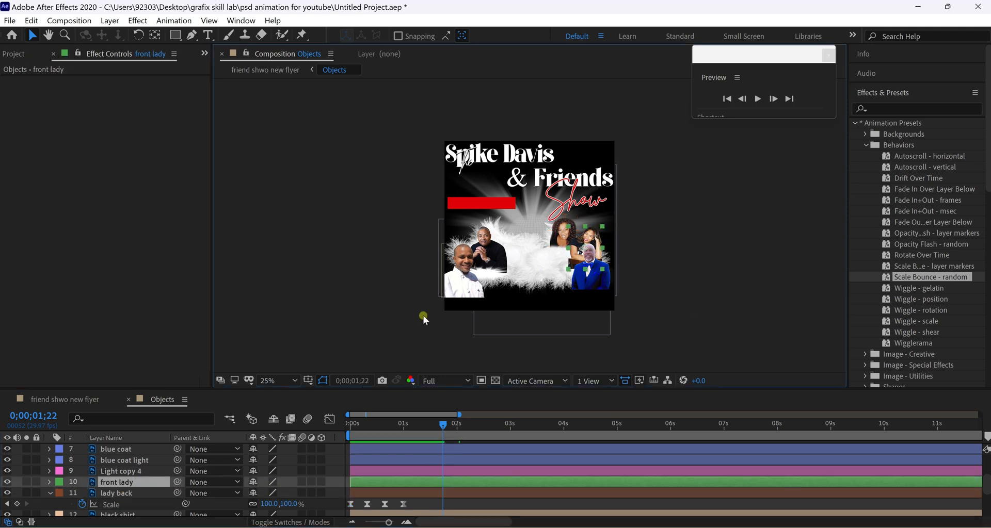
click(345, 502)
drag(347, 503, 416, 512)
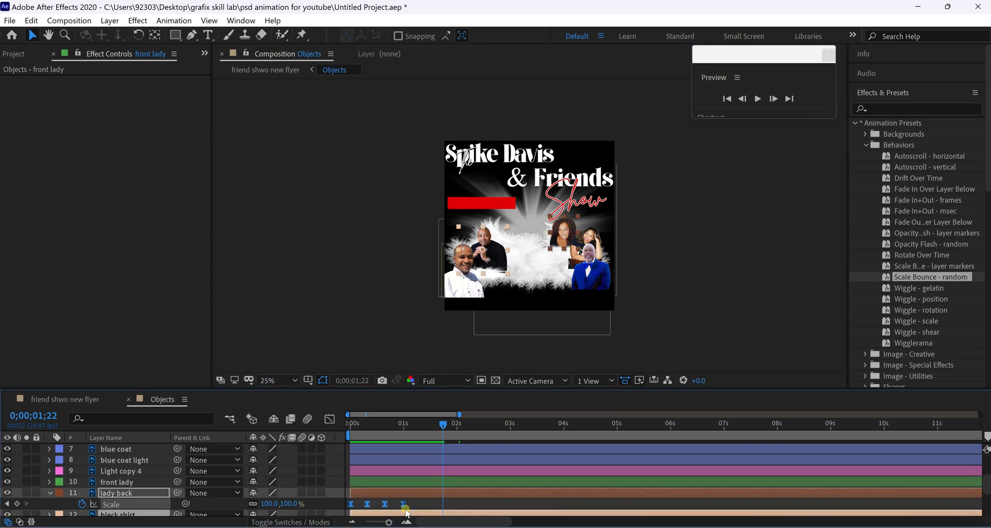
ctrl+click(145, 482)
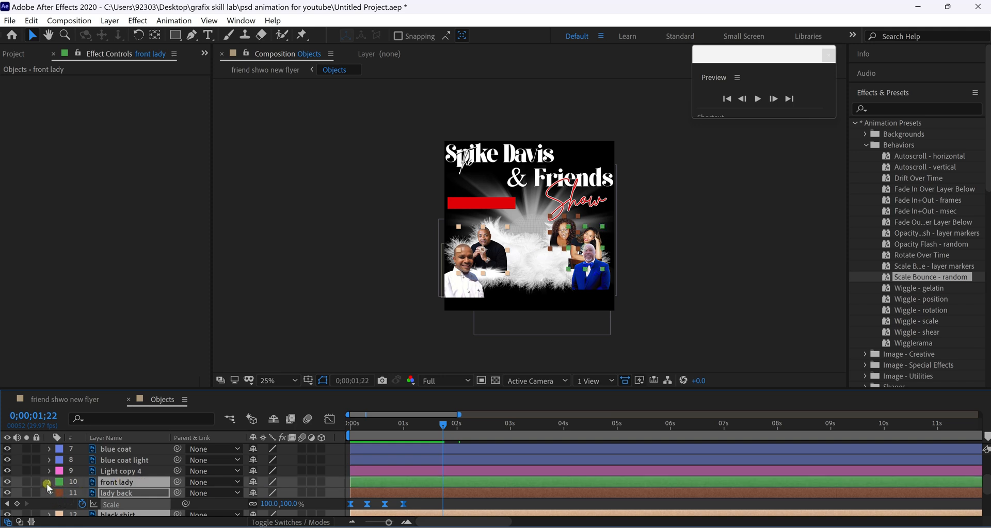
click(48, 491)
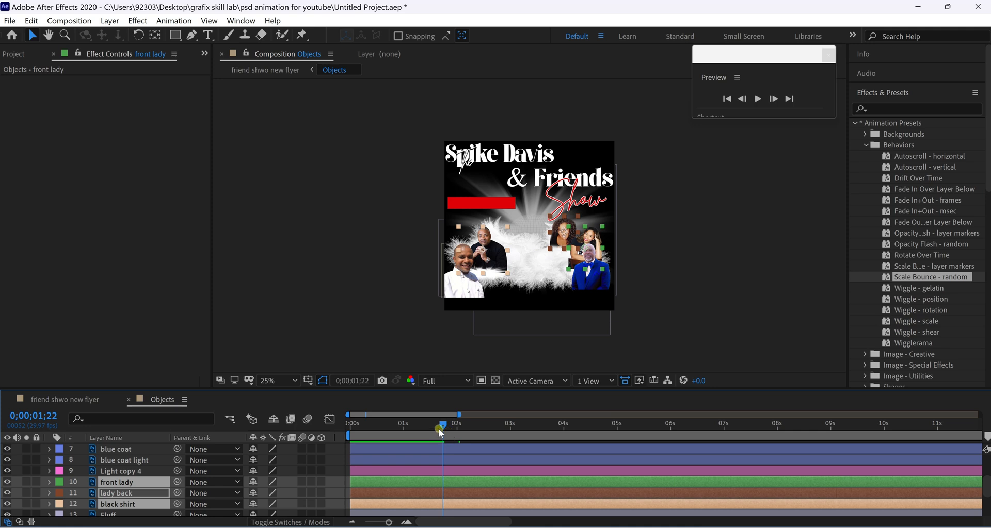
drag(443, 428, 441, 437)
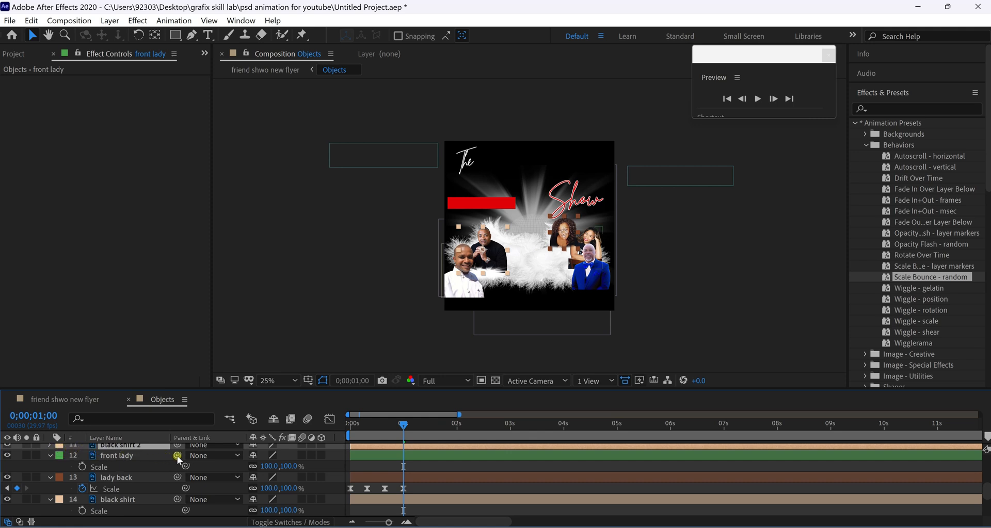
click(159, 457)
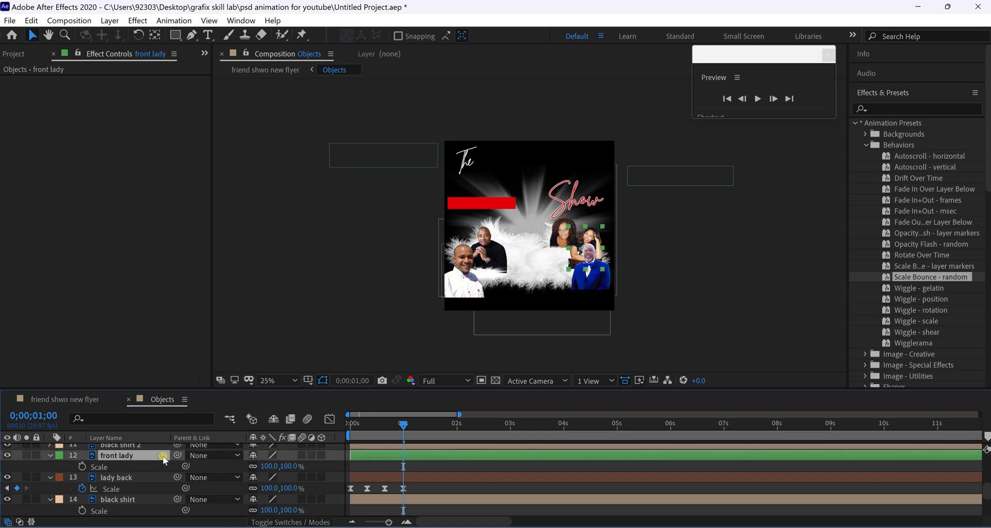
key(ctrl+v)
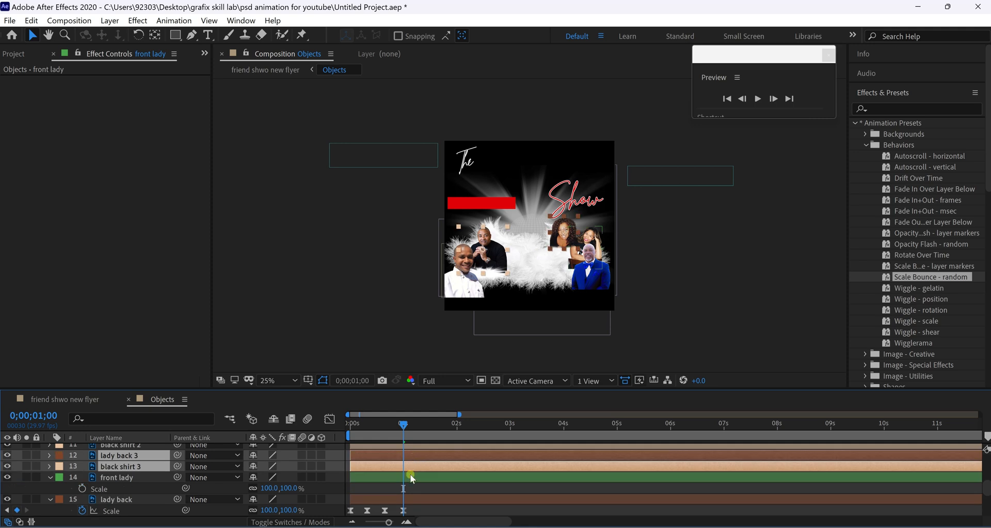
key(ctrl+z)
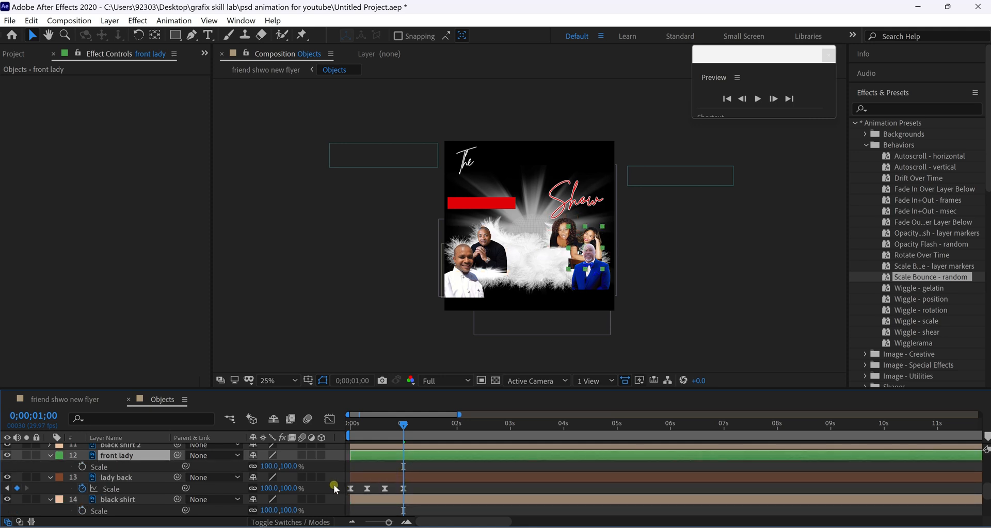
Paste the scale bounce onto front lady's Scale and check it around 1;07.
drag(336, 484, 401, 495)
click(144, 492)
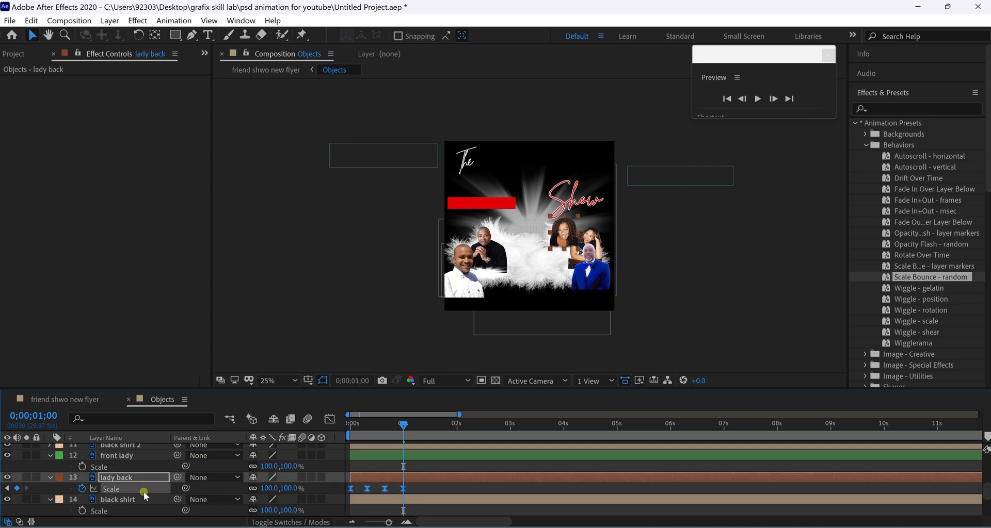
click(127, 469)
key(ctrl+v)
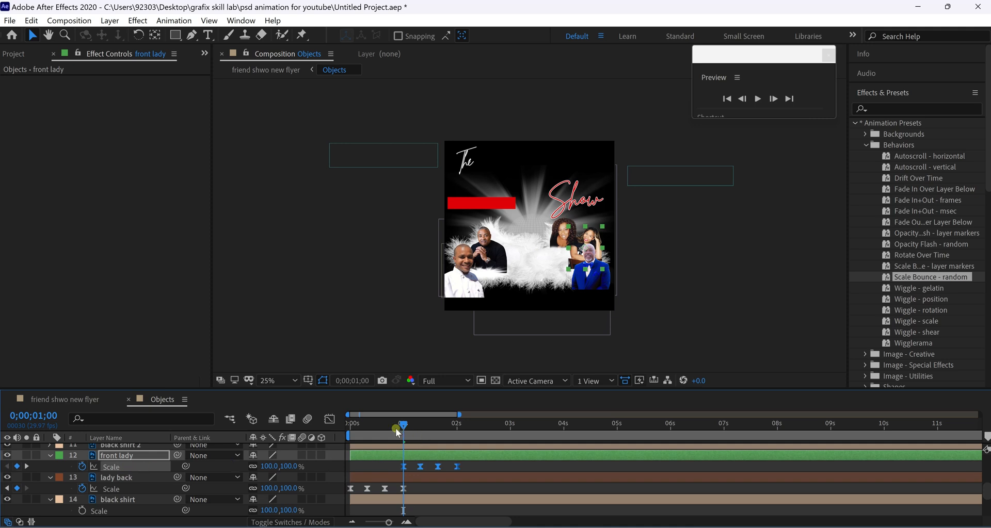
key(space)
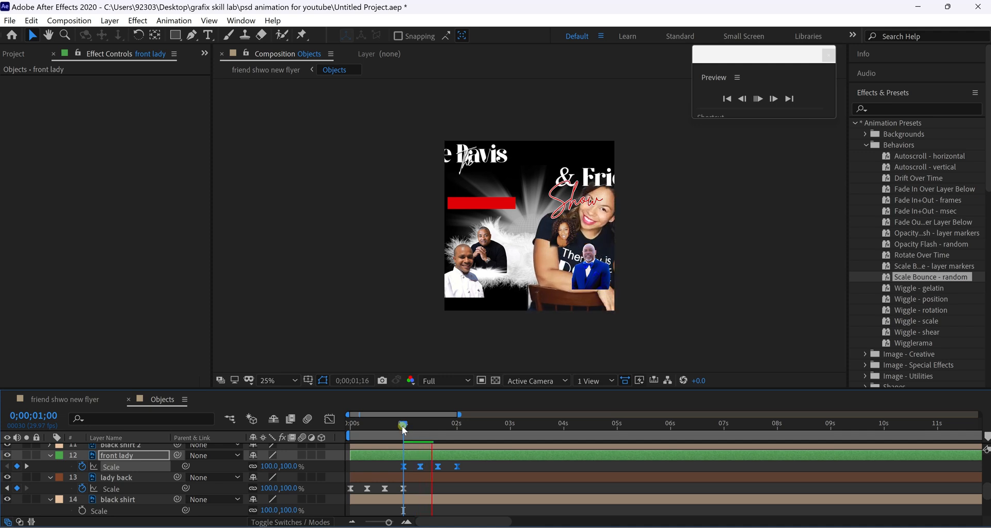
click(119, 471)
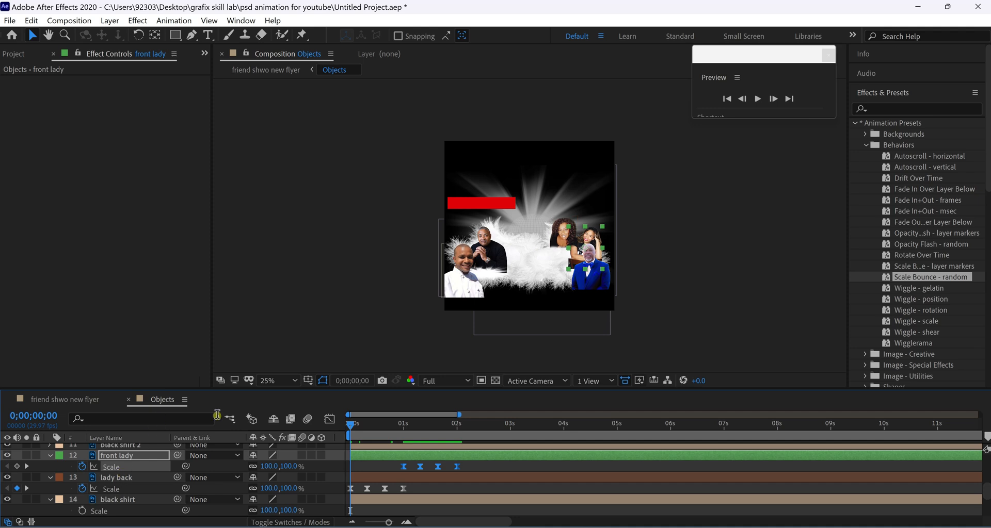
drag(351, 425, 405, 432)
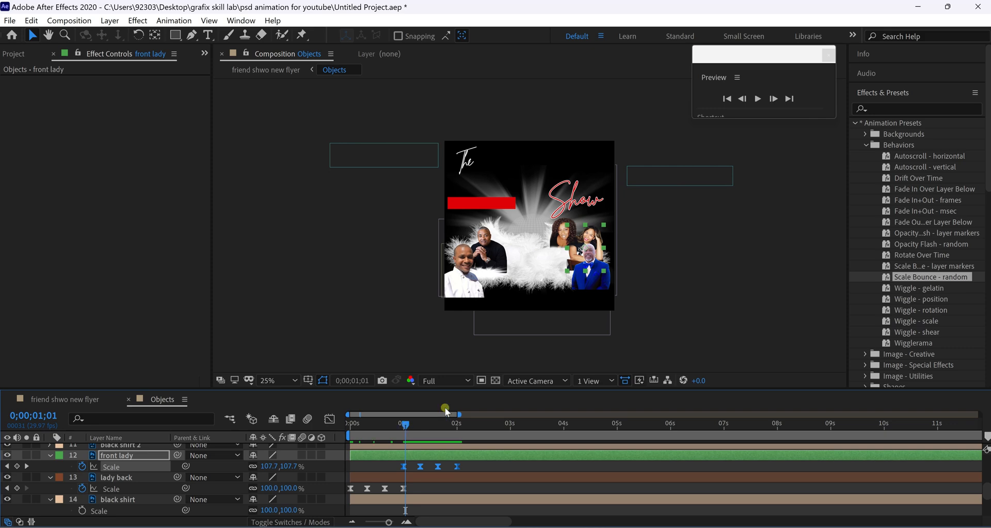
Copy front lady's scale keyframes with the time at the 2-second mark.
scroll(535, 333, up, 2)
scroll(535, 336, up, 2)
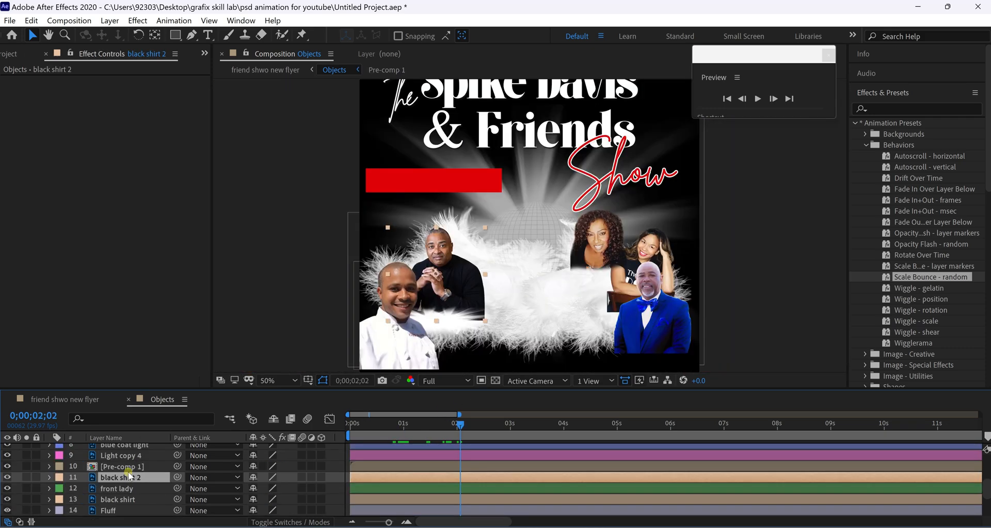
click(129, 488)
key(s)
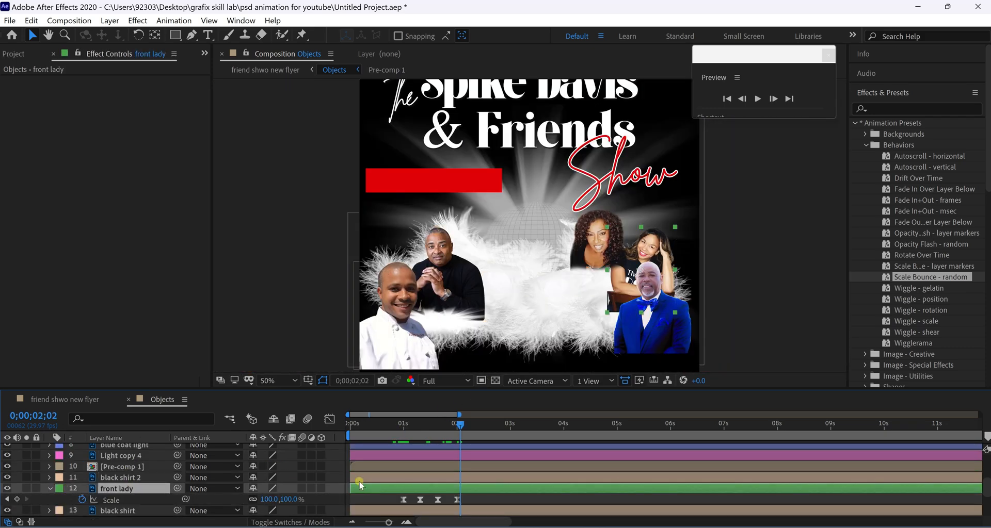
drag(461, 426, 457, 426)
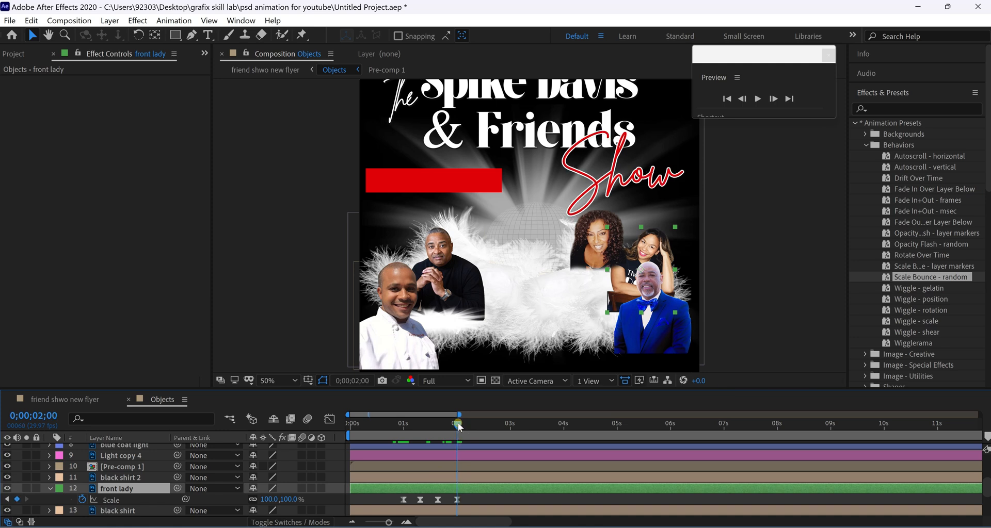
click(129, 500)
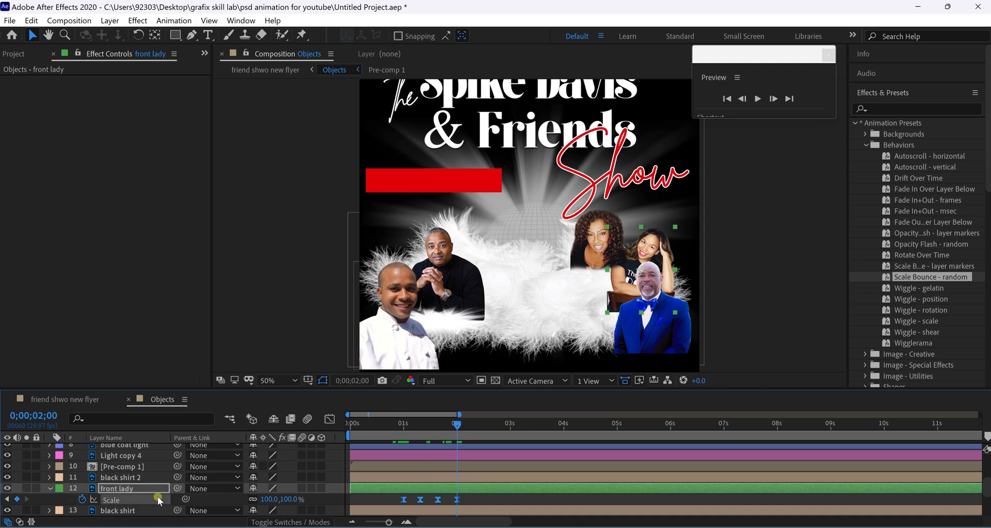
Paste the bounce onto blue coat and blue coat light and pre-compose them into Pre-comp 2.
scroll(155, 497, up, 3)
click(148, 499)
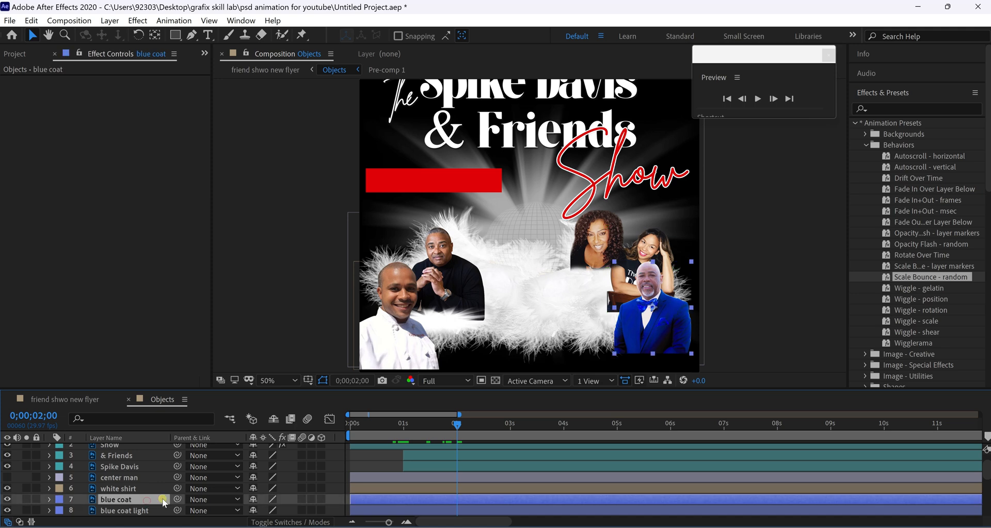
key(s)
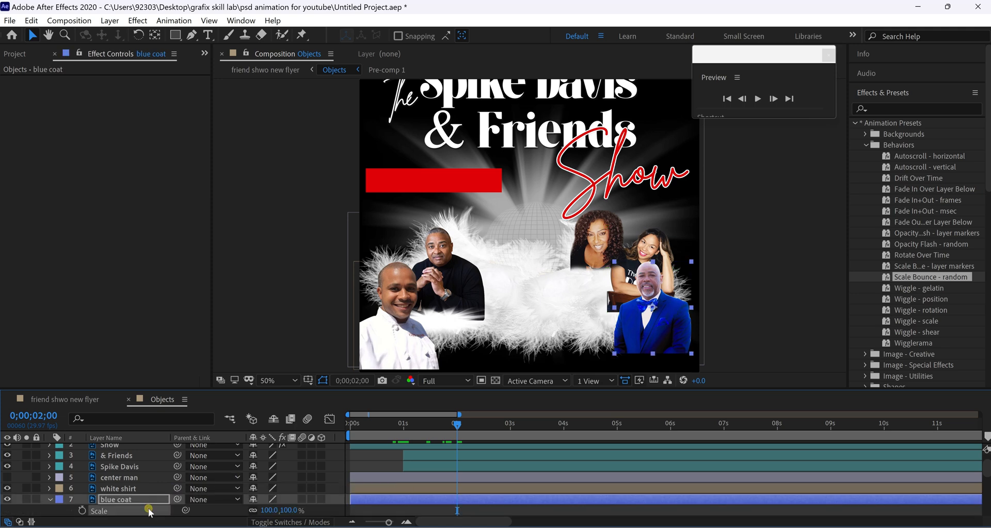
drag(150, 511, 151, 511)
scroll(419, 476, down, 6)
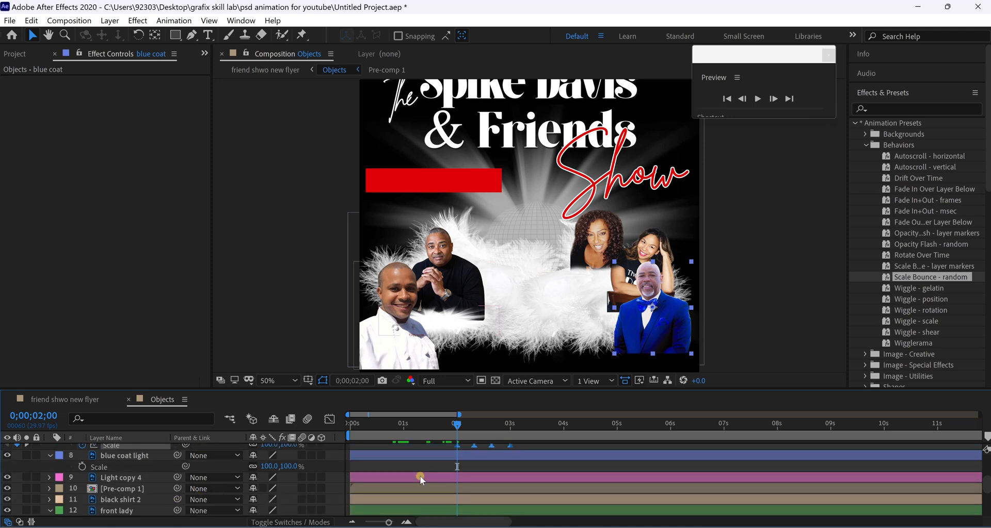
scroll(420, 476, up, 4)
click(155, 500)
key(ctrl+v)
ctrl+click(129, 468)
right_click(129, 469)
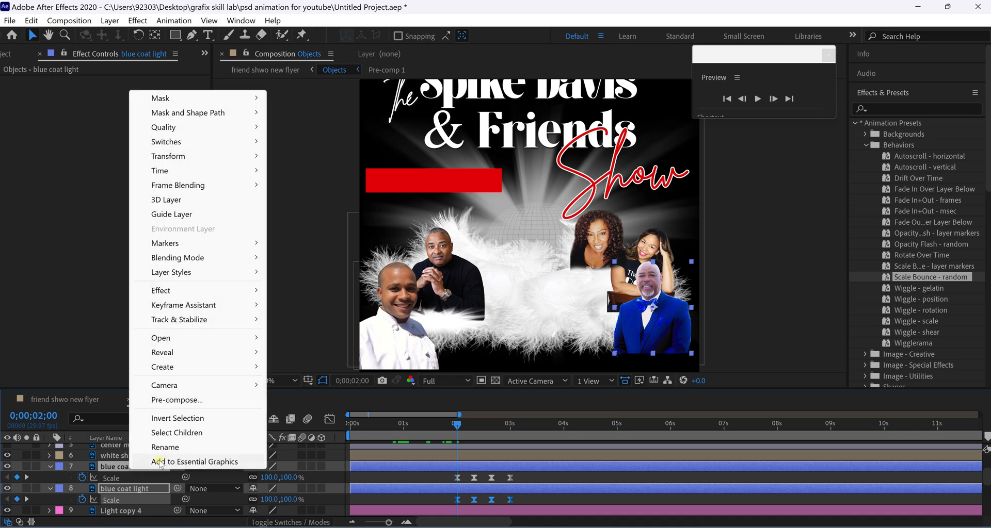
click(177, 462)
click(528, 353)
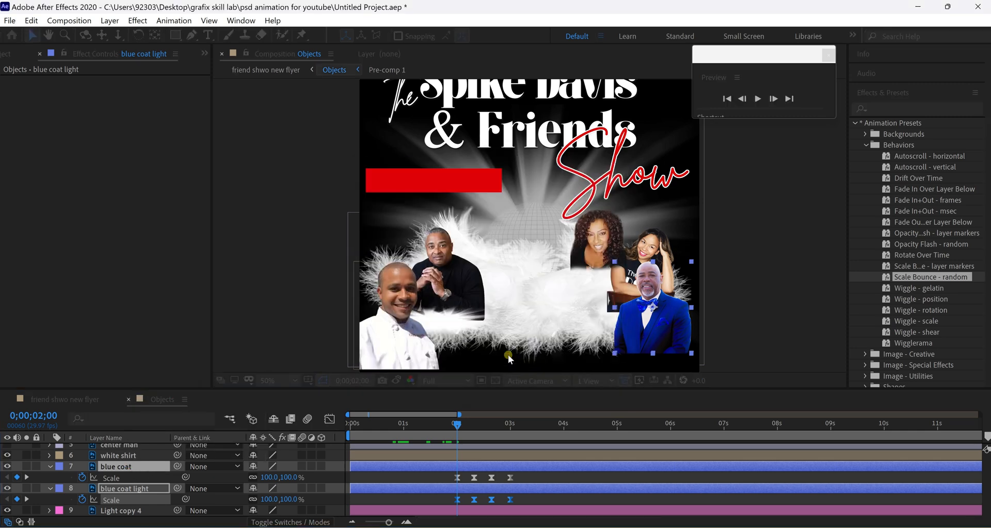
Paste the bounce onto both black shirt layers and group them into Pre-comp 3.
drag(458, 427, 540, 428)
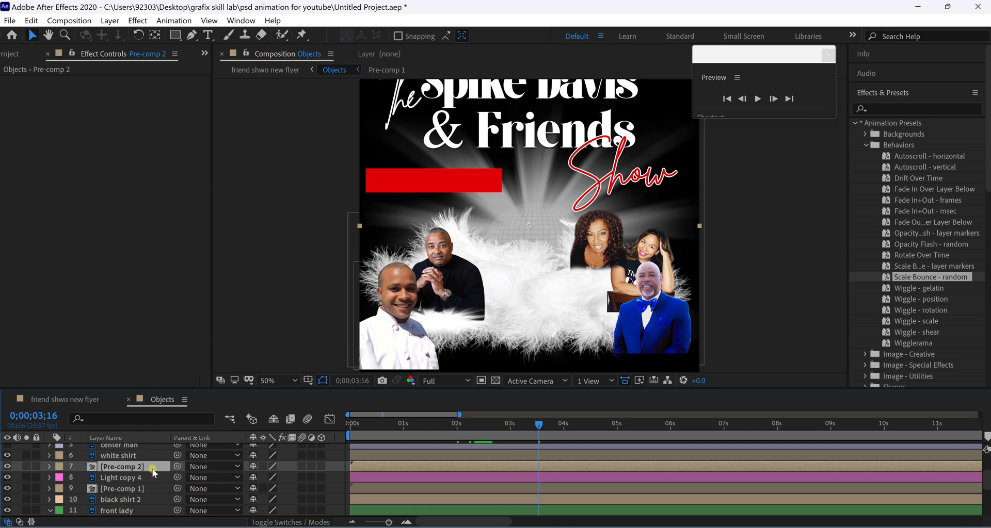
drag(531, 426, 510, 434)
scroll(126, 485, down, 3)
scroll(126, 485, up, 2)
click(124, 478)
click(124, 488)
click(127, 477)
click(7, 478)
click(434, 254)
scroll(126, 480, down, 2)
drag(126, 479, 124, 501)
shift+click(124, 479)
key(ctrl+v)
key(ctrl+shift+c)
key(Return)
Paste the scale bounce onto the white shirt layer at 3;20.
drag(510, 427, 624, 426)
scroll(121, 487, up, 2)
click(113, 502)
key(ctrl+v)
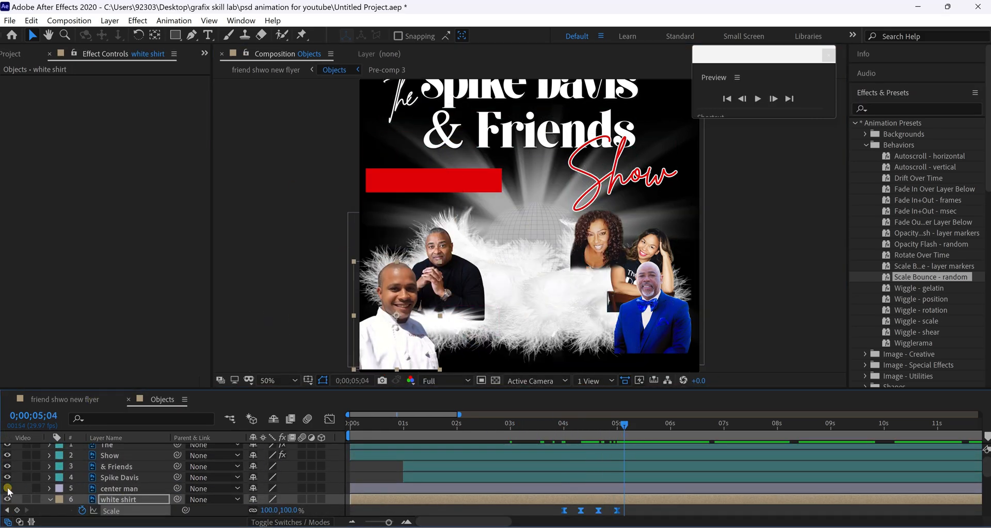
Unhide center man, apply Wiggle - scale to it and start a preview.
click(8, 489)
click(121, 489)
double_click(916, 321)
key(space)
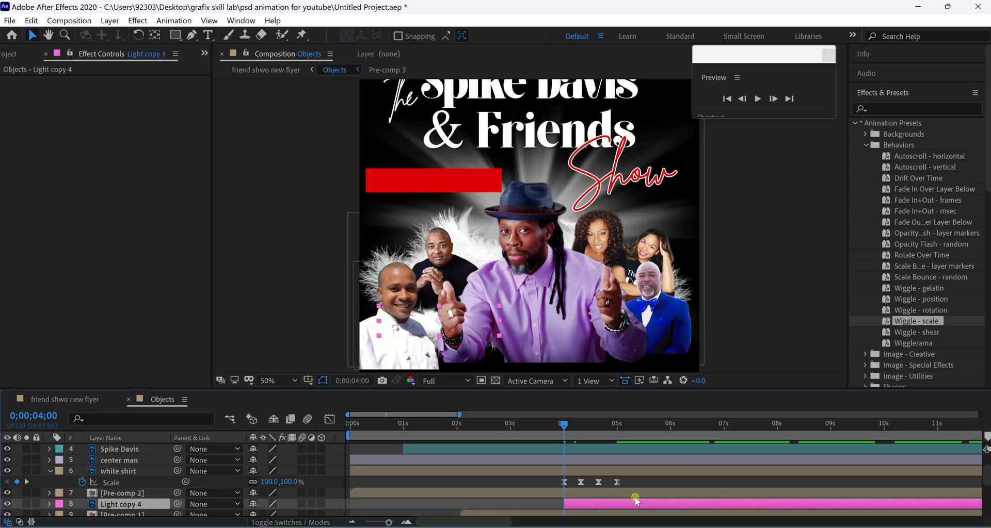
Make Light copy 4 start later and scrub the Objects comp to check its timing.
drag(567, 423, 591, 423)
key(ctrl+z)
drag(480, 501, 534, 504)
drag(565, 427, 457, 426)
drag(462, 505, 567, 504)
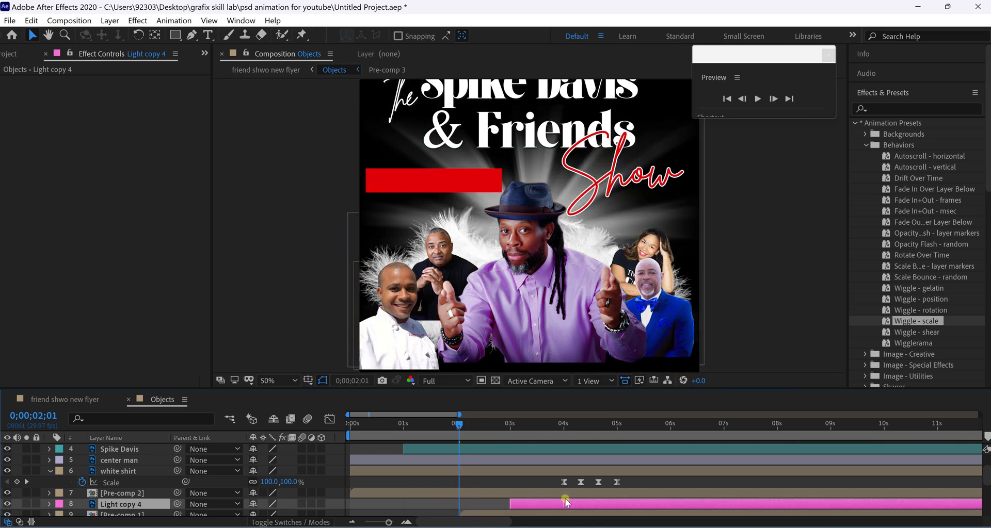
drag(464, 426, 503, 426)
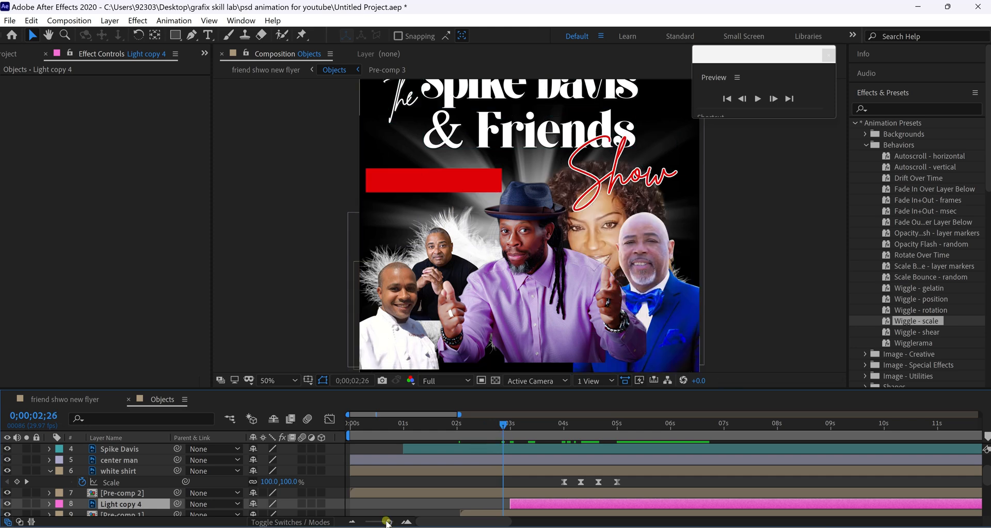
drag(388, 523, 385, 523)
drag(439, 424, 464, 428)
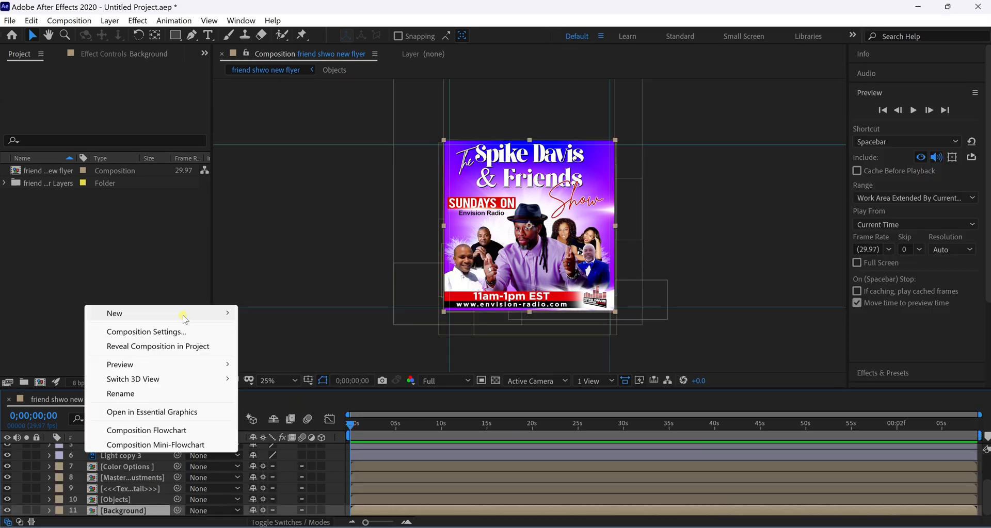
Create a two-node Camera 1 with the 50mm lens preset and dismiss the 2D layers warning.
mouse_move(195, 319)
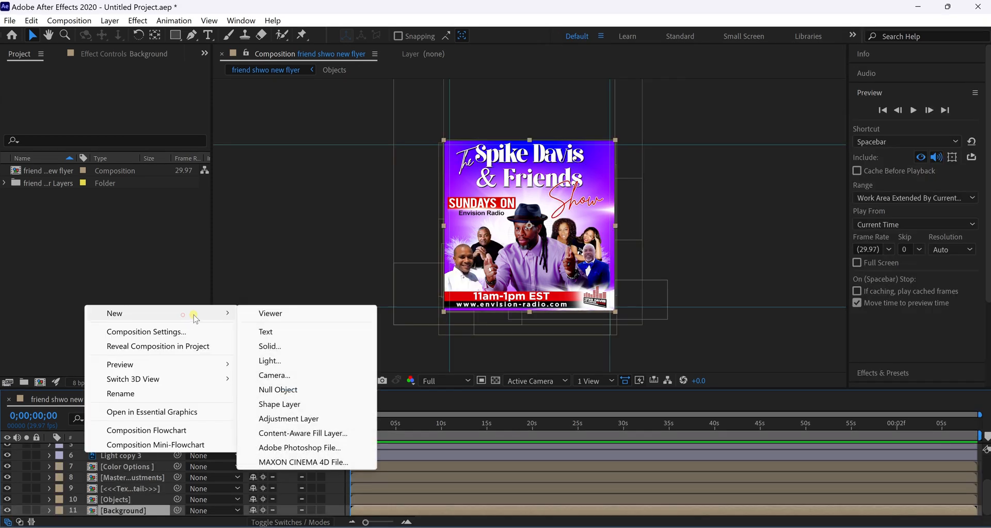
click(343, 376)
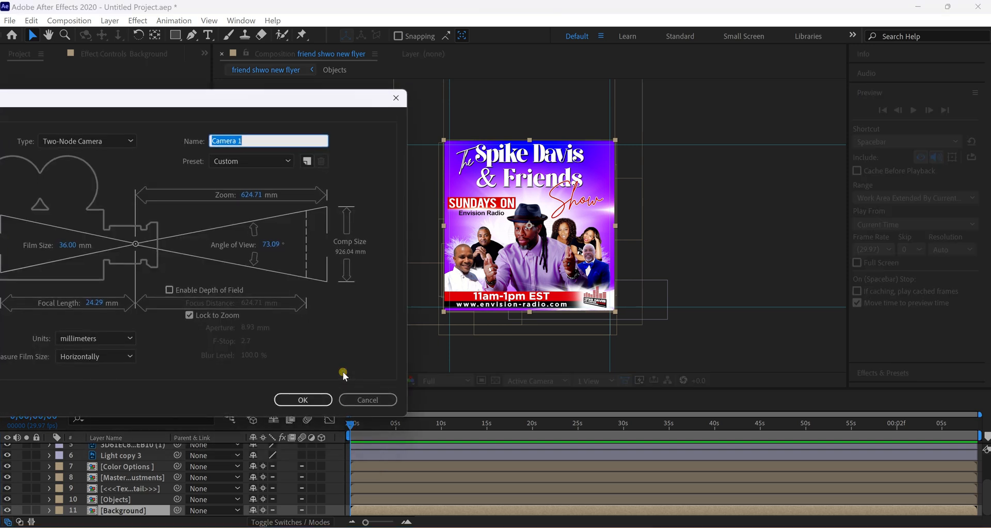
click(287, 161)
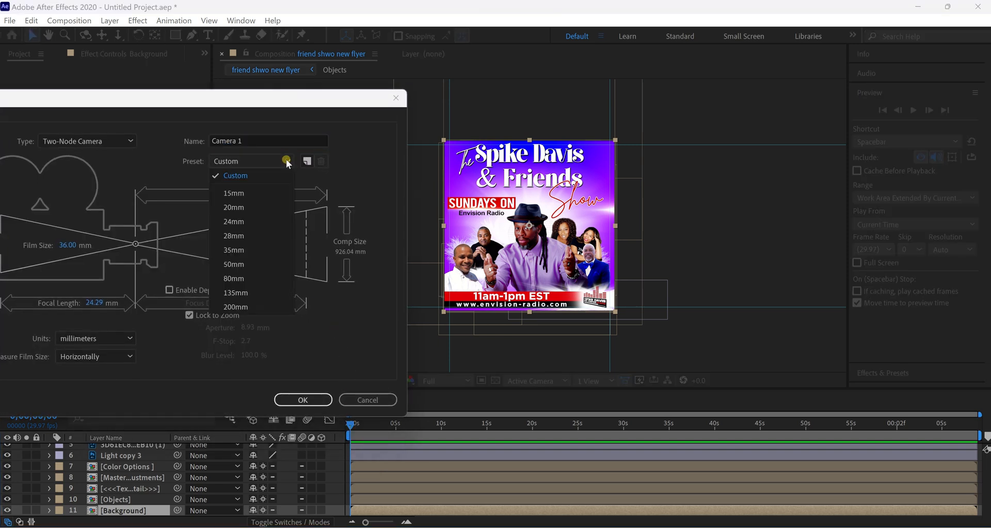
click(270, 261)
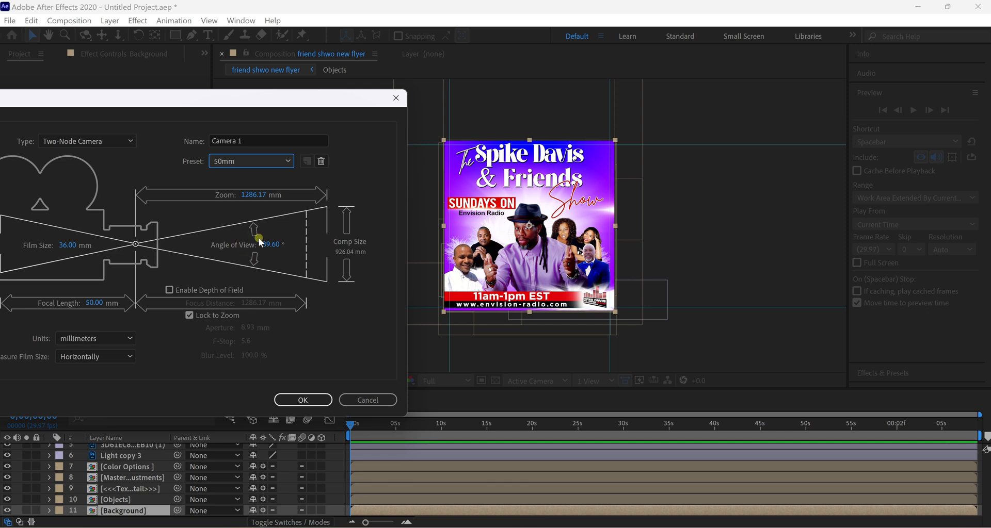
click(288, 162)
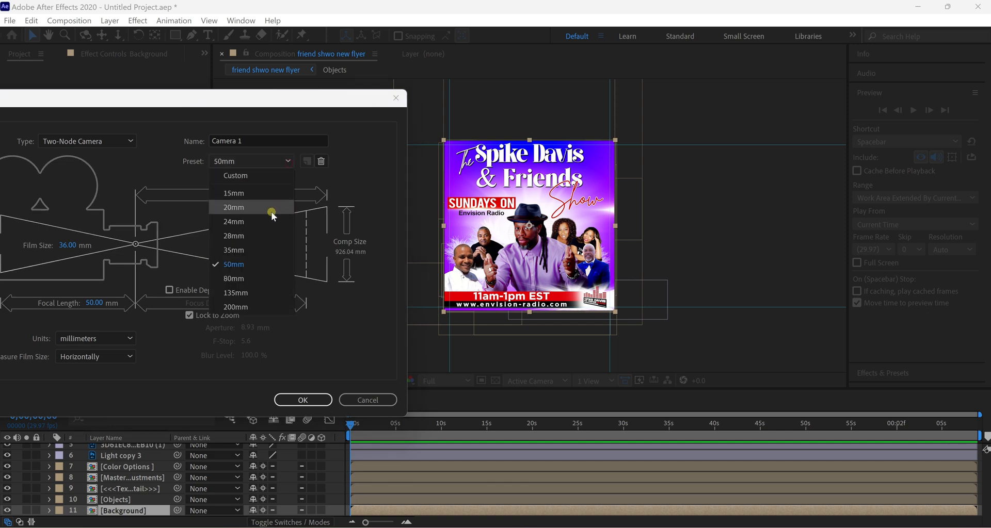
click(267, 250)
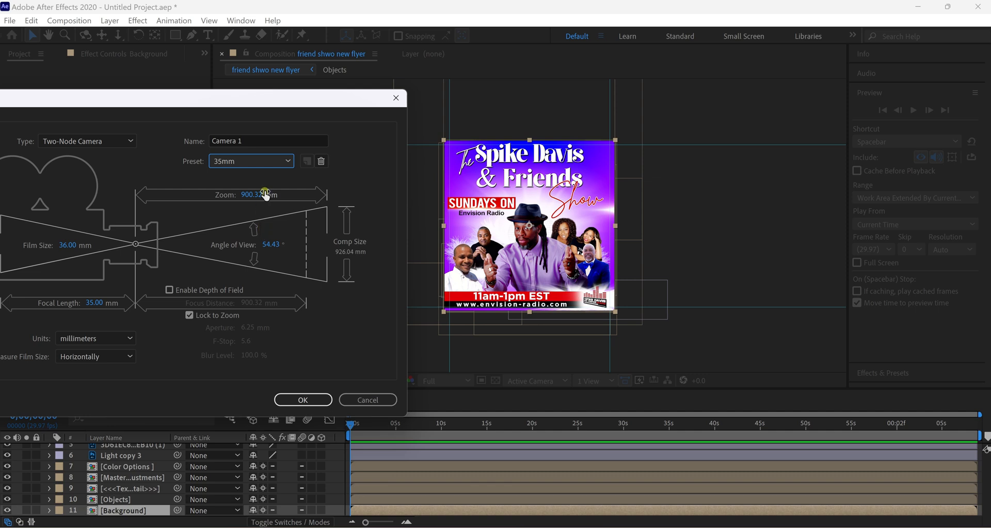
click(284, 162)
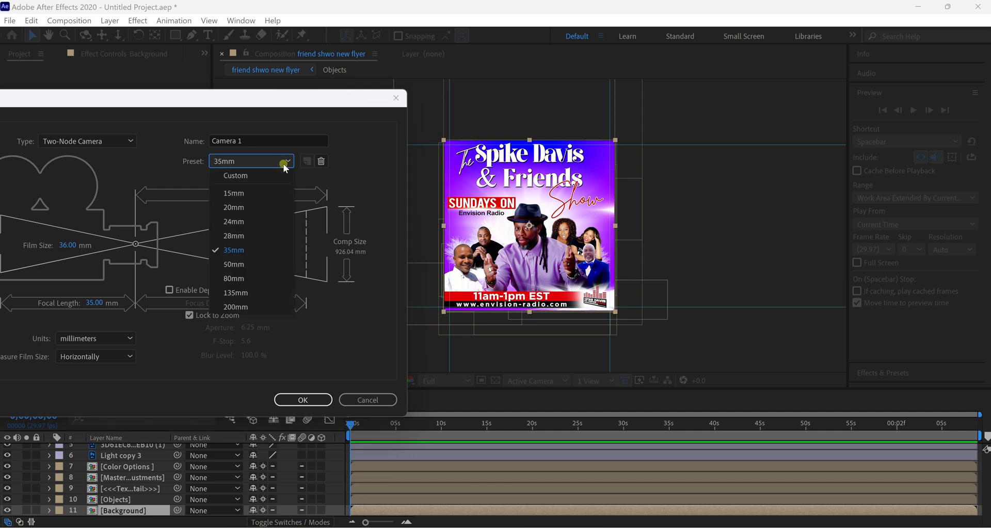
click(259, 261)
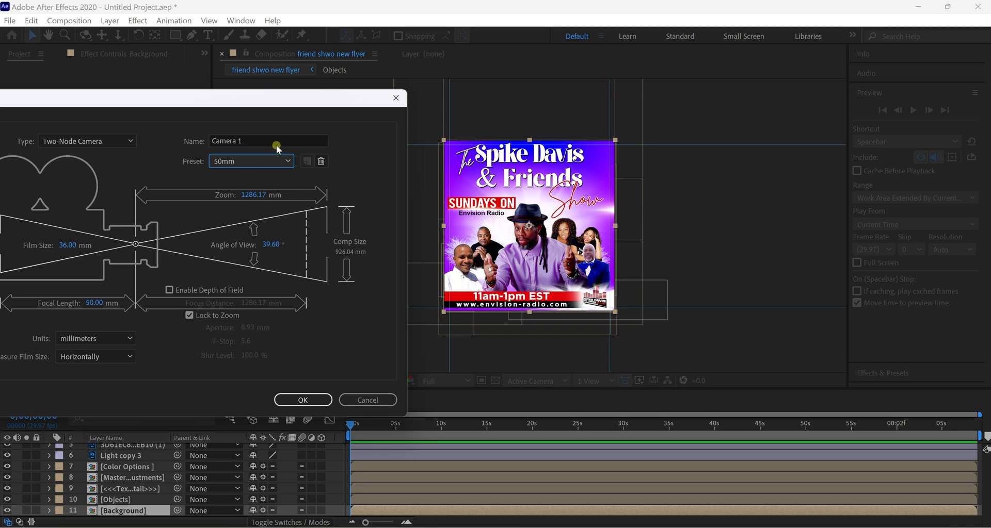
click(297, 400)
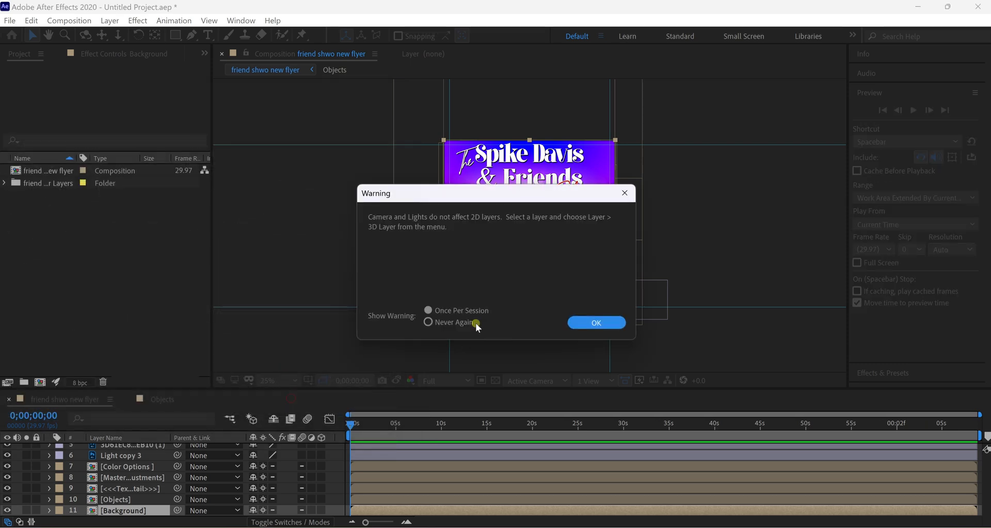
click(596, 324)
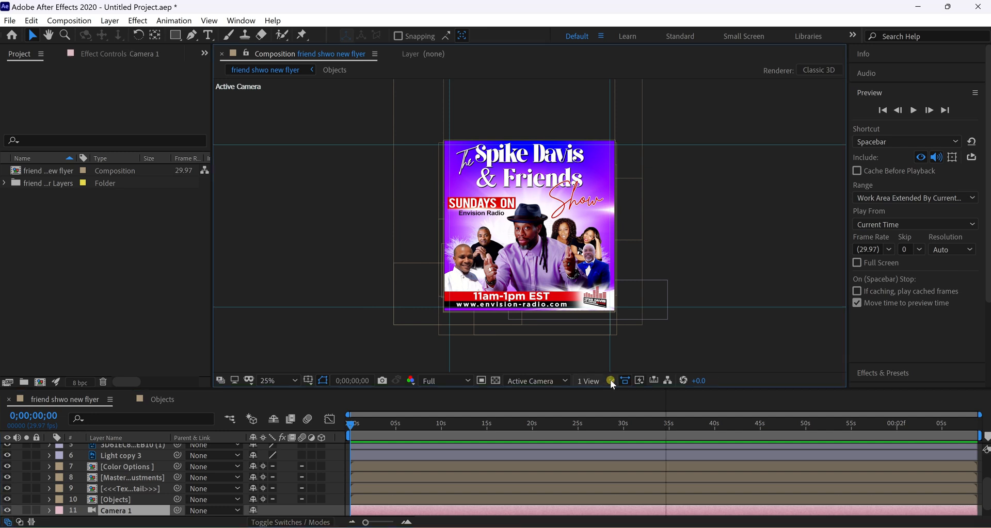
Switch the viewer to 2 Views - Horizontal and move Camera 1 to the top of the layer stack.
click(610, 380)
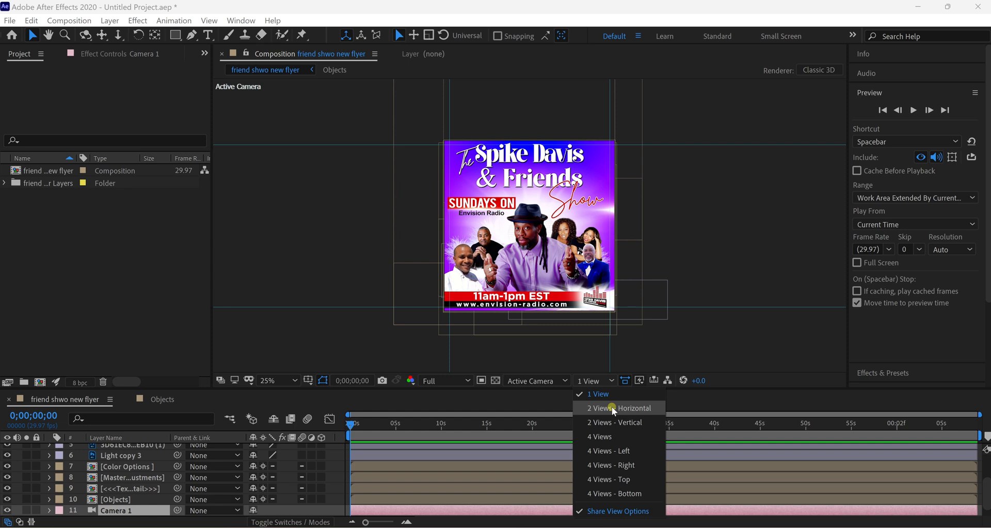
click(612, 408)
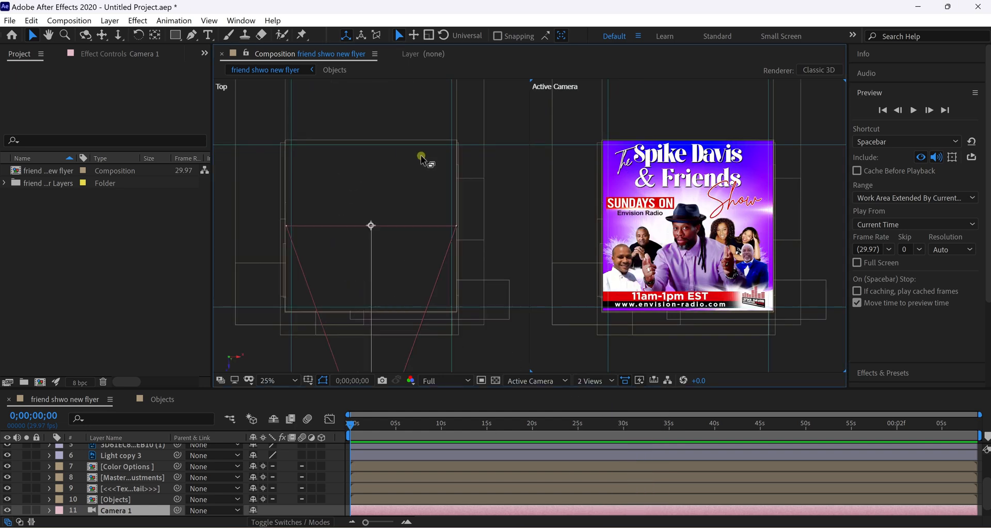
click(437, 180)
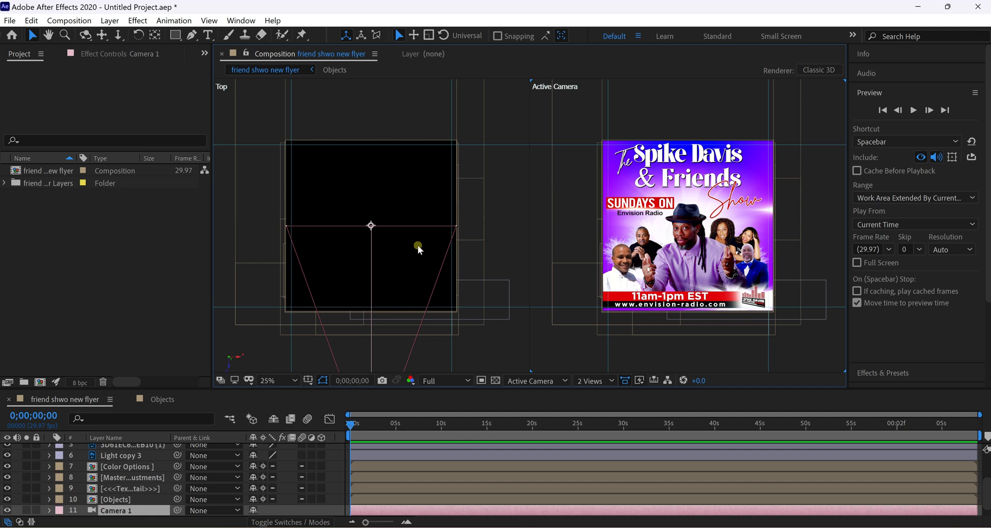
scroll(418, 245, down, 1)
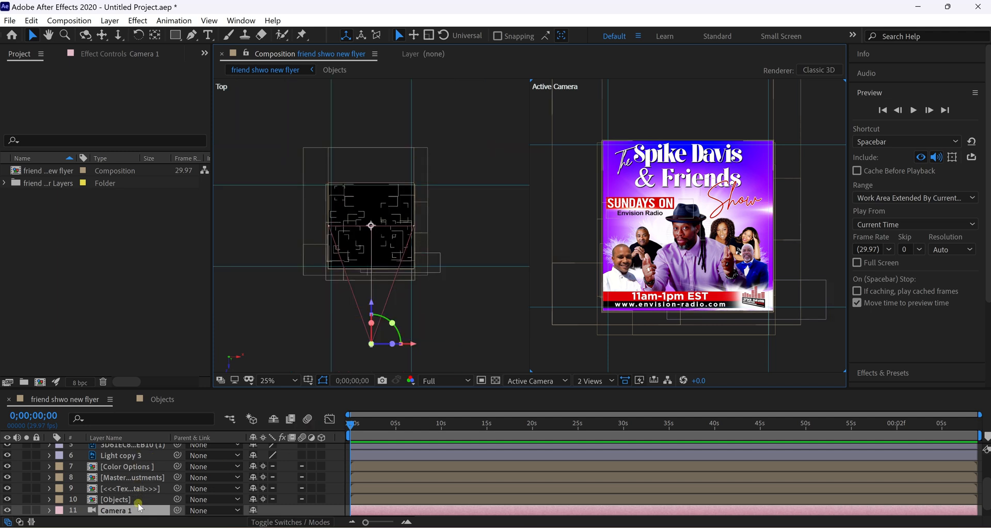
drag(150, 510, 153, 448)
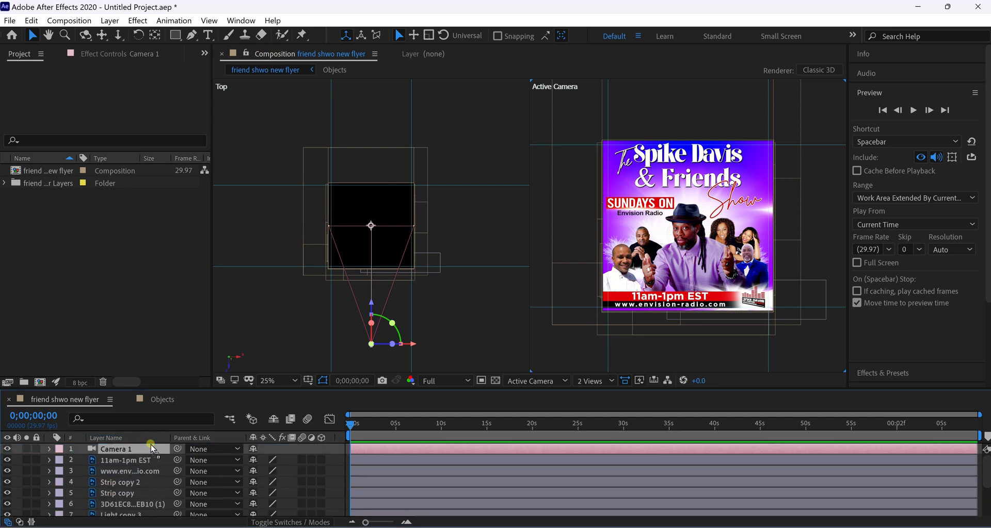
Make every flyer layer 3D, through Objects and Background, and enable the camera's depth of field.
click(321, 465)
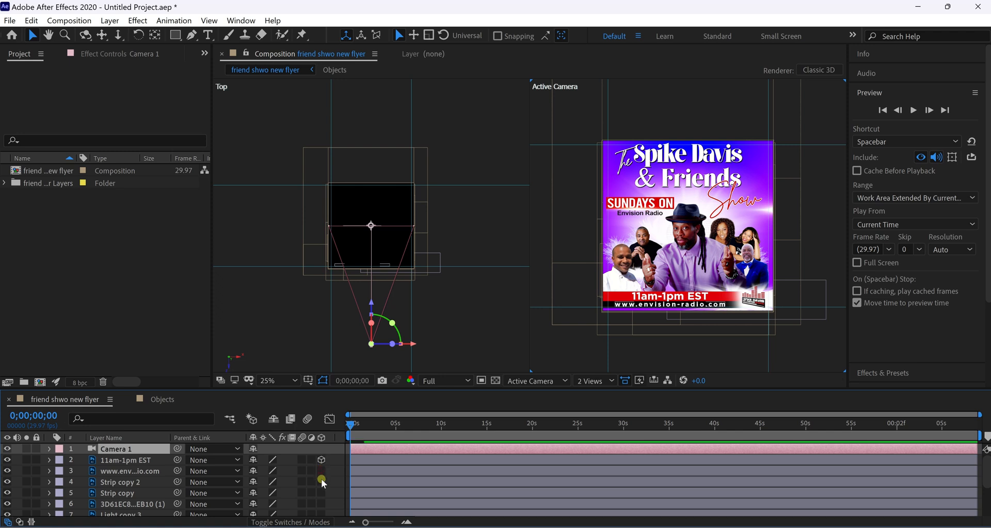
click(320, 478)
click(321, 481)
scroll(321, 480, down, 2)
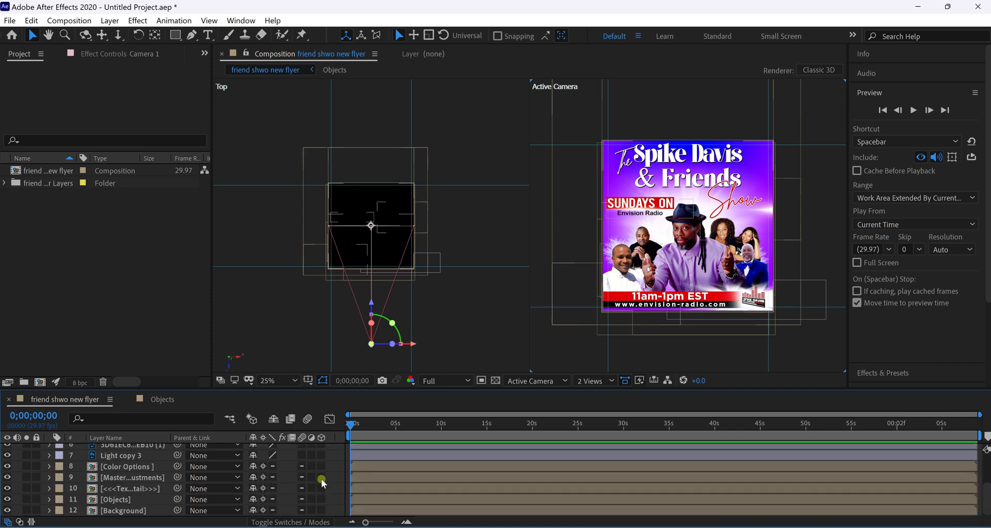
drag(321, 468, 329, 491)
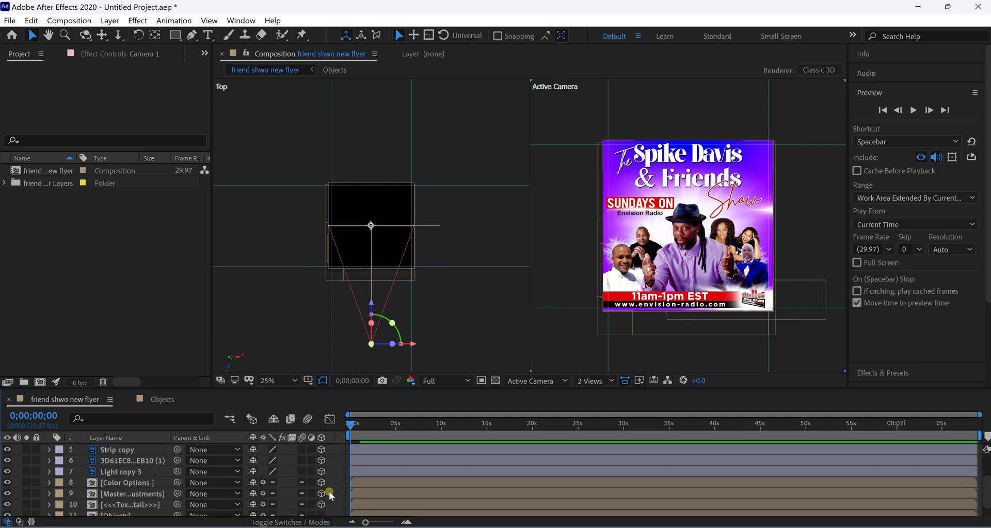
scroll(323, 513, down, 1)
click(323, 512)
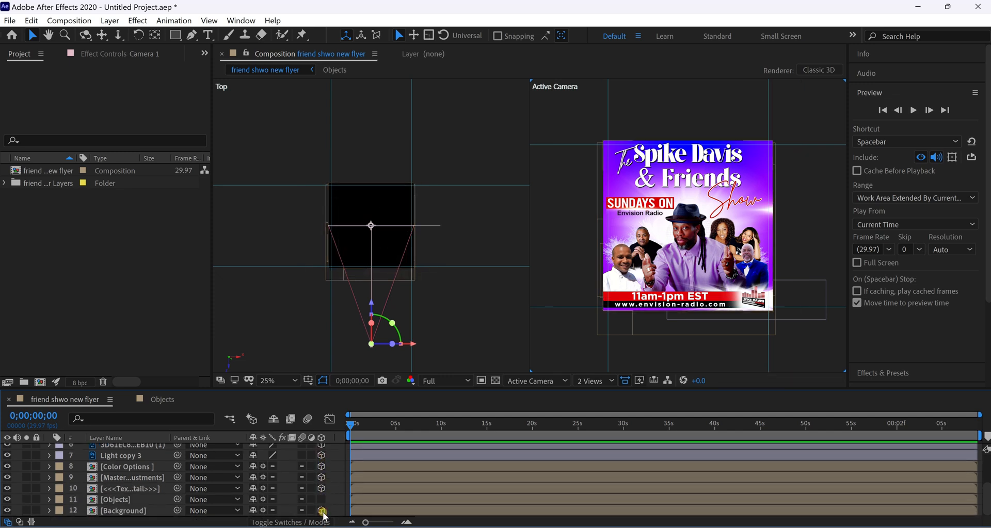
click(323, 501)
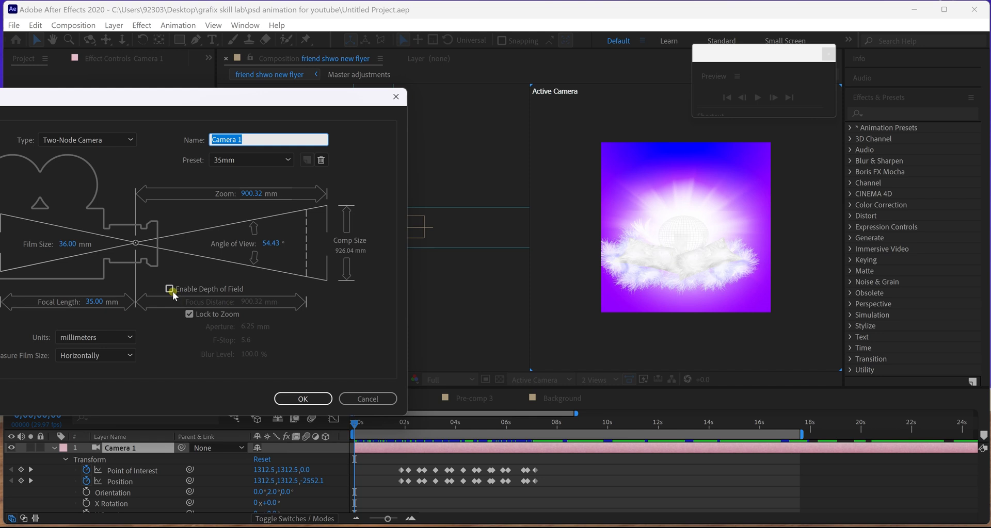
click(170, 289)
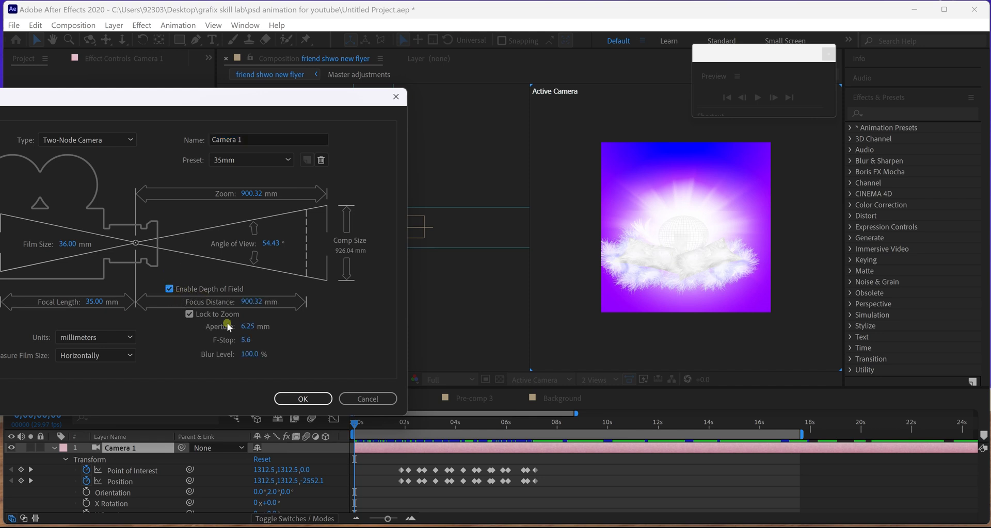
Apply the depth of field settings, then reopen Camera 1 and raise the aperture to 137 mm.
click(295, 400)
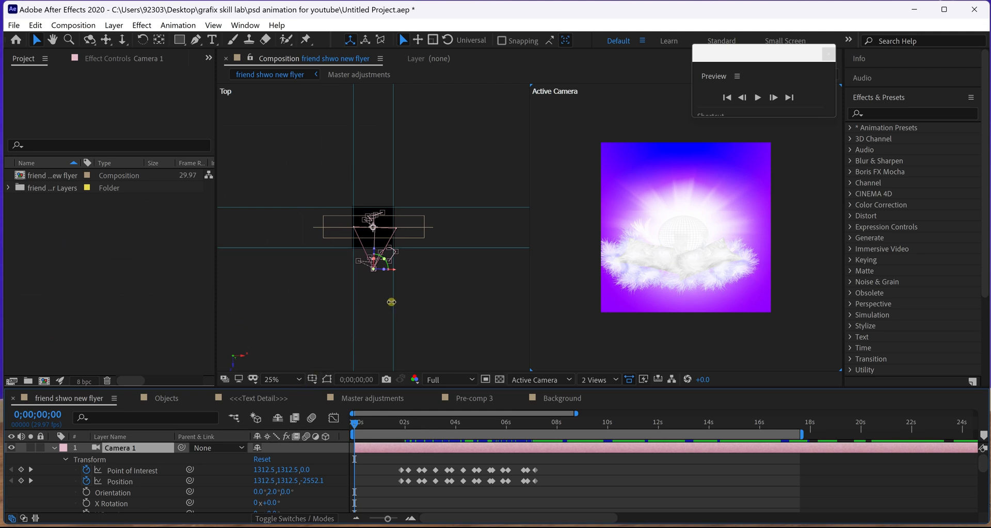
scroll(152, 467, down, 3)
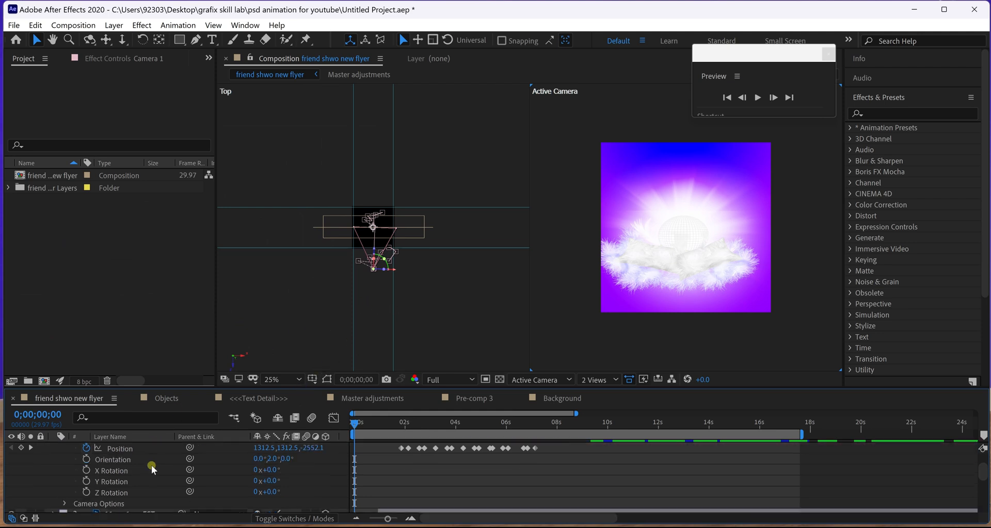
scroll(154, 470, up, 3)
scroll(377, 311, up, 4)
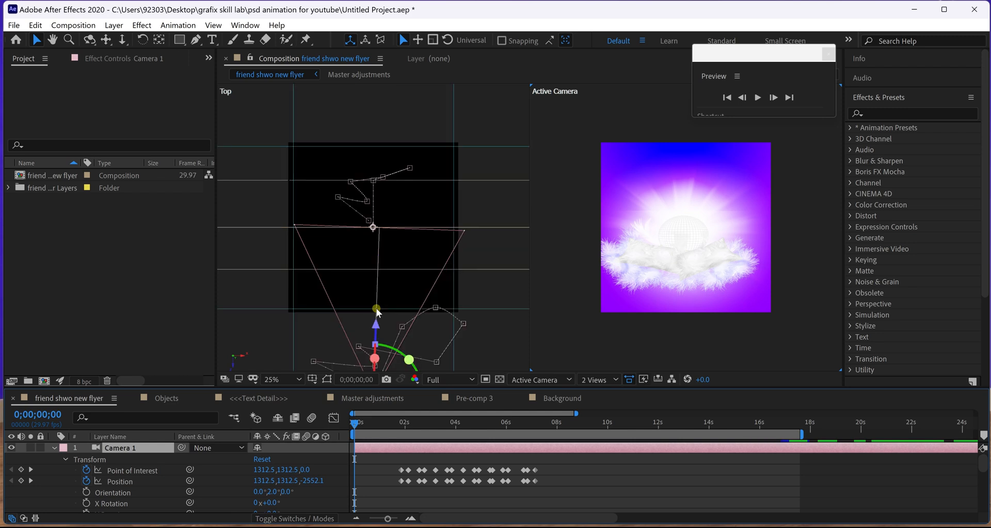
scroll(378, 303, down, 4)
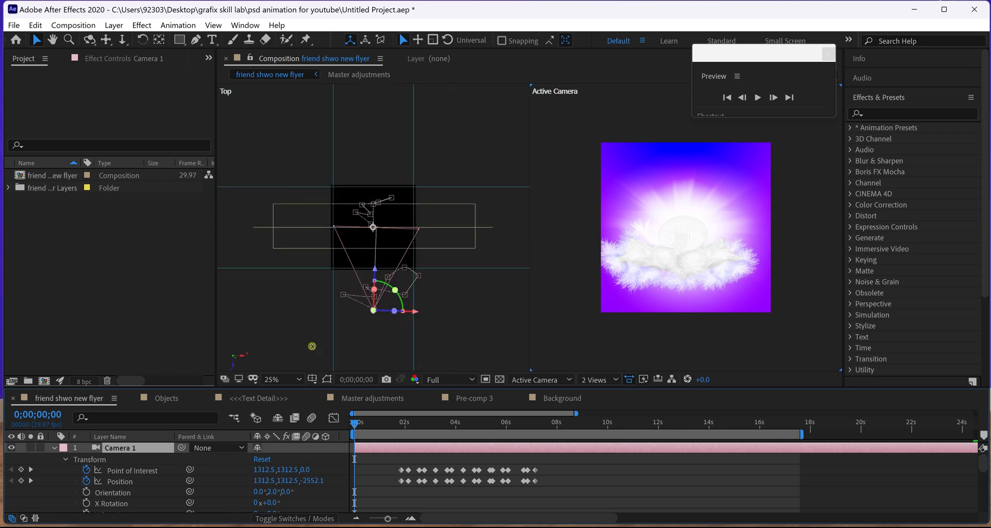
double_click(156, 449)
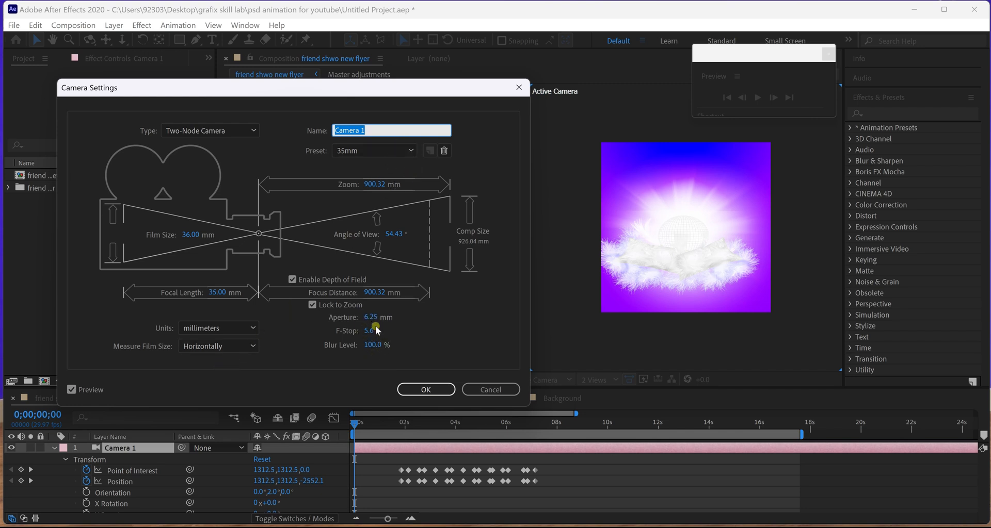
drag(374, 318, 453, 312)
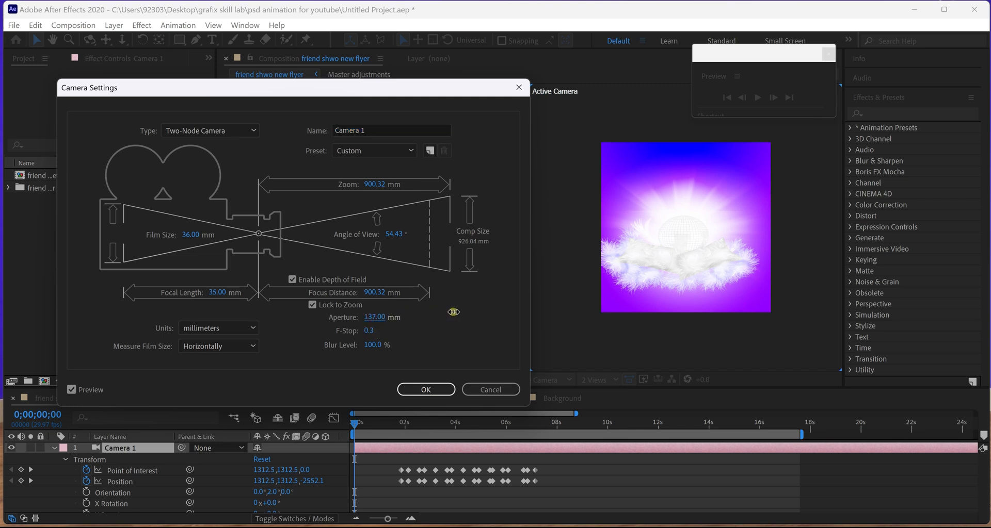
click(426, 390)
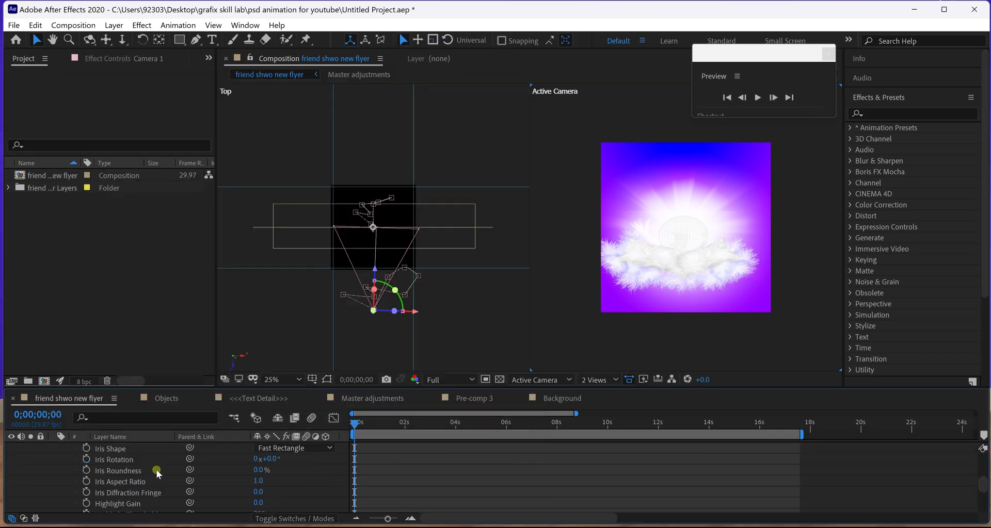
In the Top view, drag Camera 1 farther back from the flyer.
scroll(158, 473, down, 2)
scroll(159, 473, up, 5)
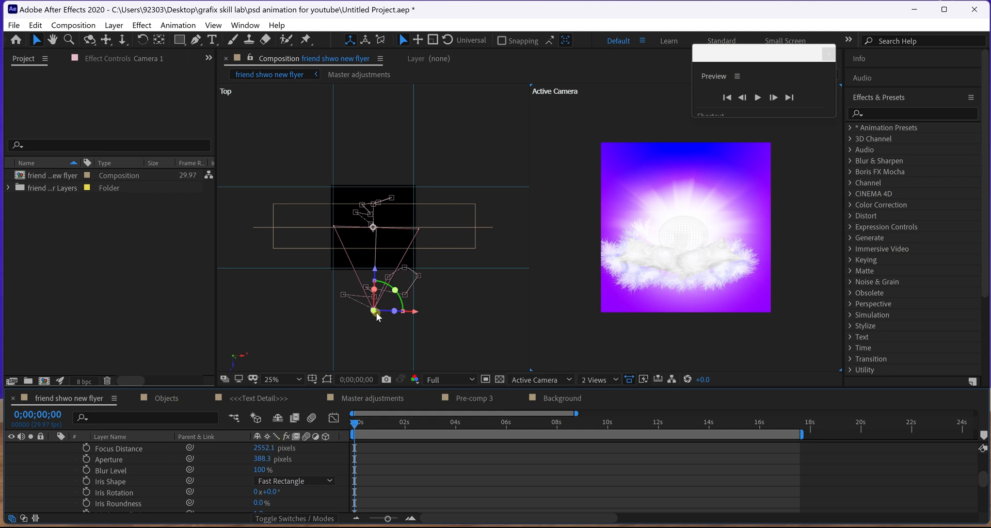
click(448, 331)
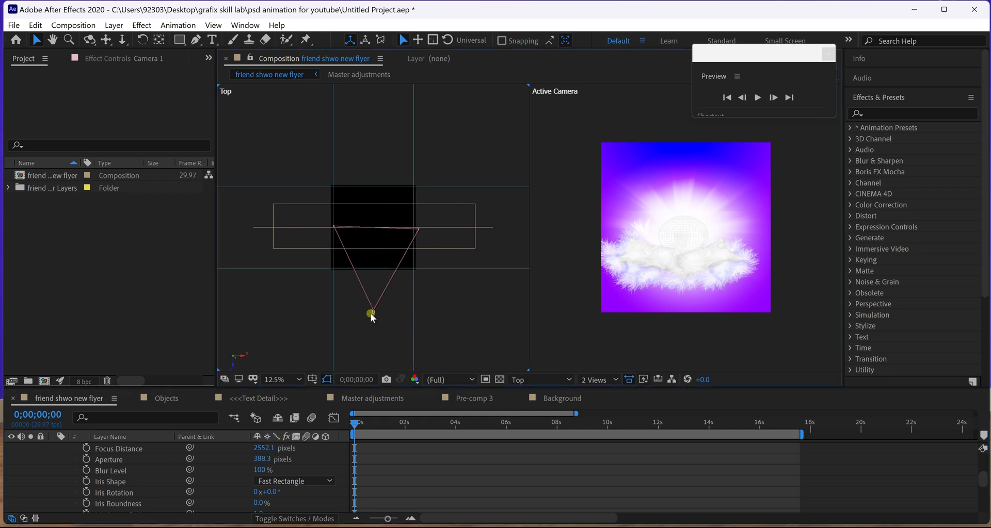
drag(374, 317, 380, 336)
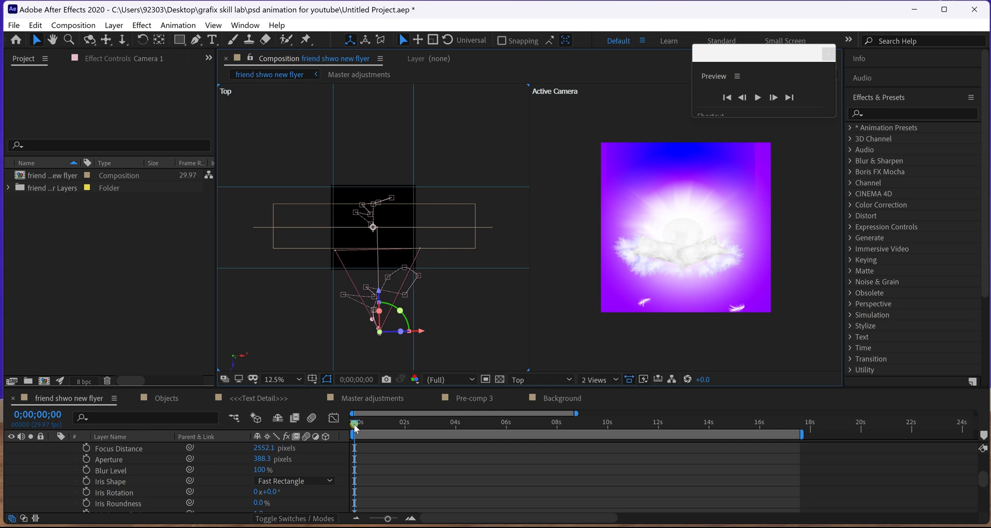
drag(352, 427, 407, 425)
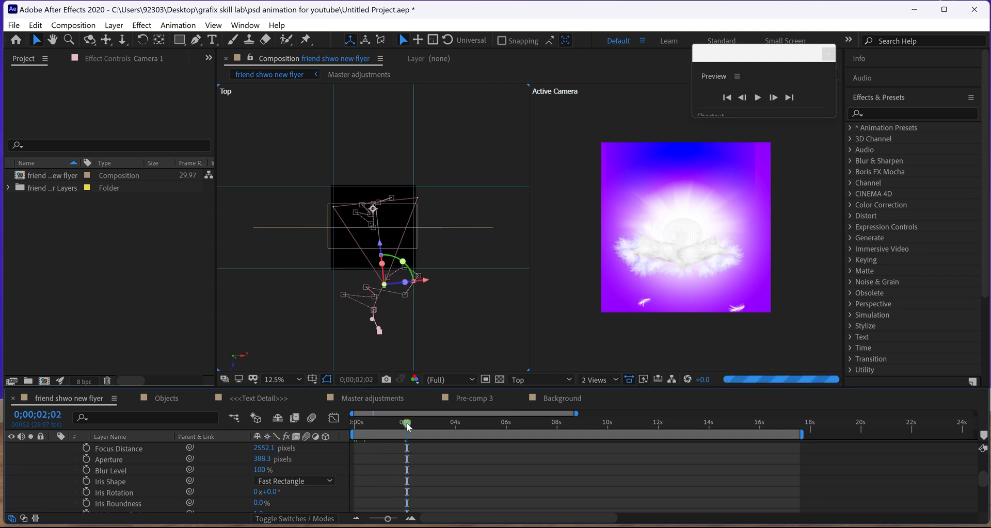
scroll(427, 474, down, 3)
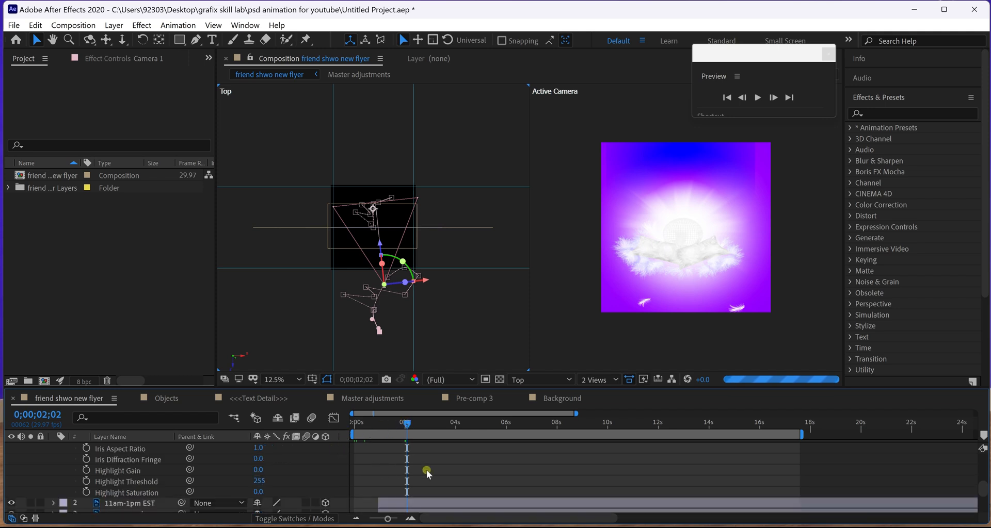
scroll(427, 472, down, 3)
drag(419, 428, 555, 425)
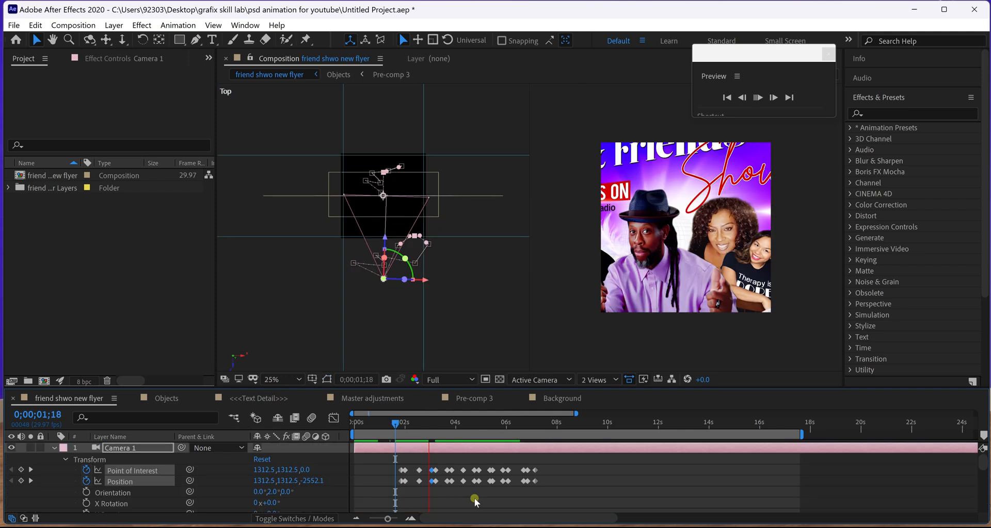
key(space)
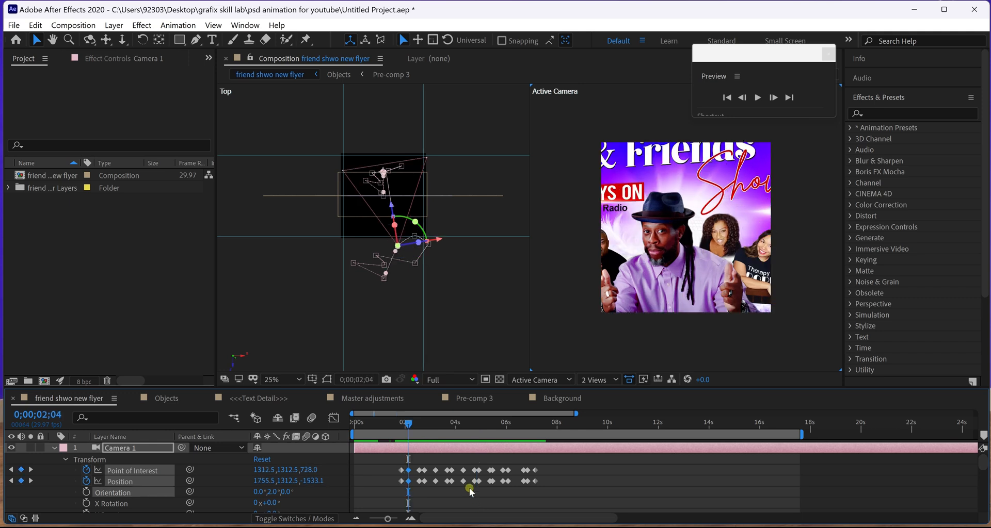
click(393, 426)
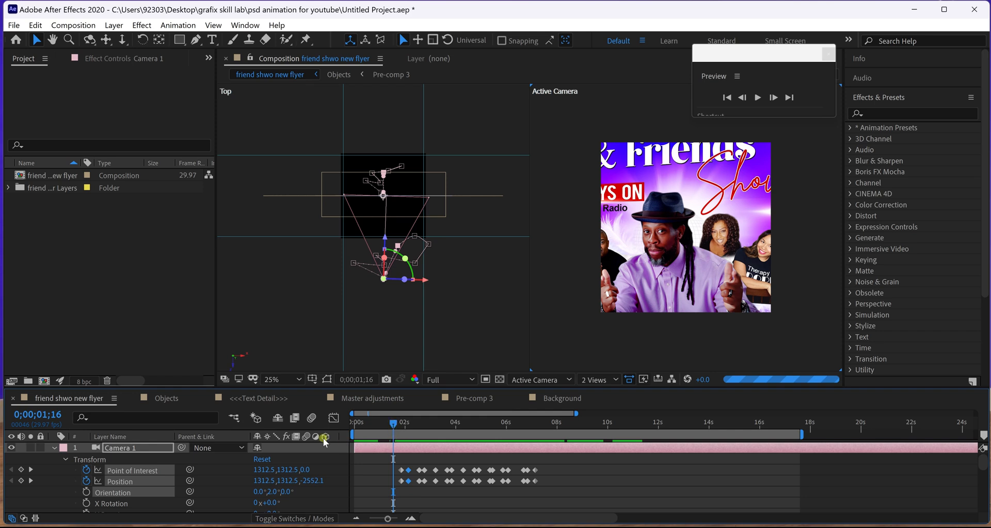
key(Home)
click(55, 448)
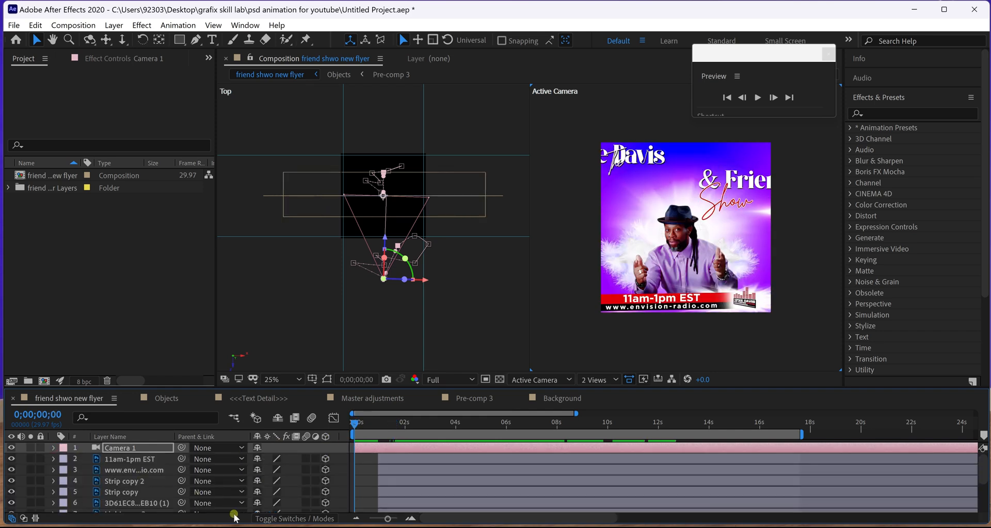
Add a new adjustment layer and apply the Glow effect to it.
right_click(47, 462)
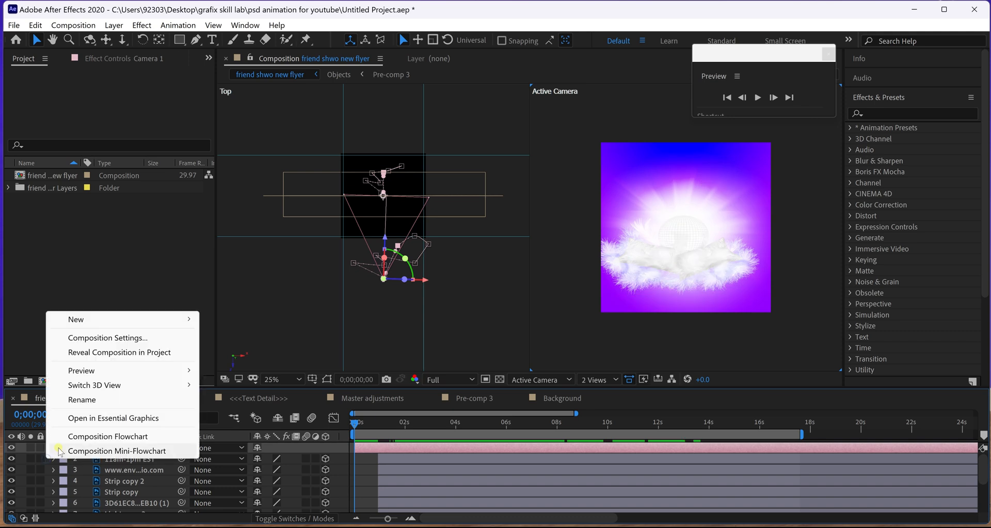
mouse_move(106, 320)
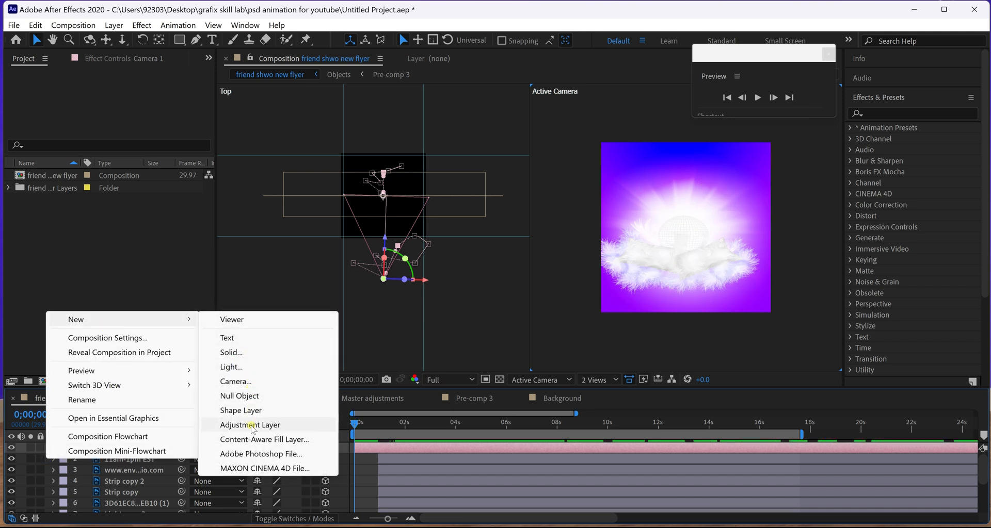
click(252, 425)
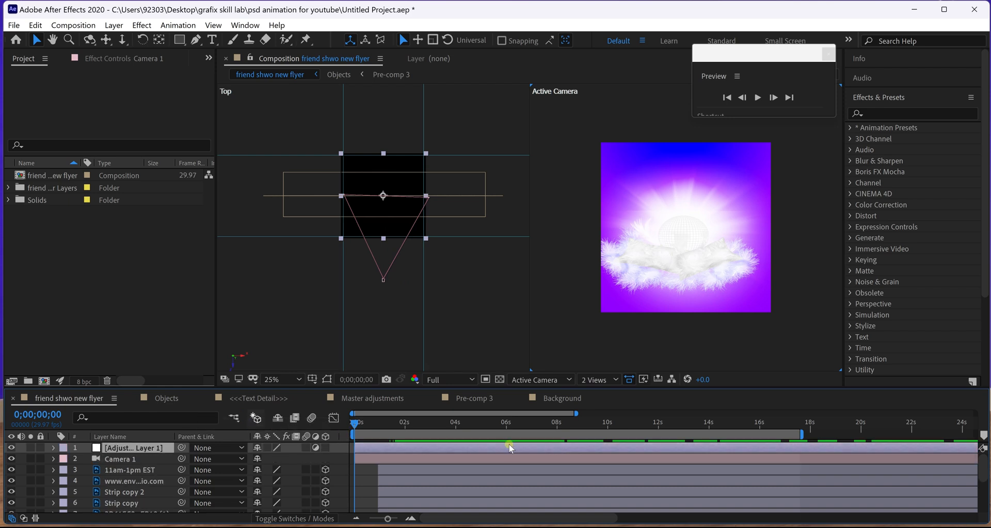
click(871, 114)
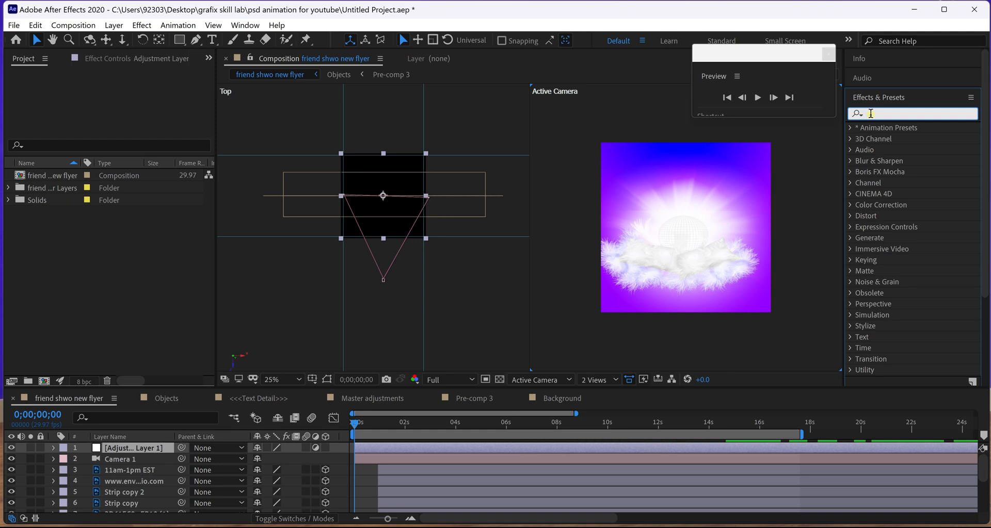
text(glow)
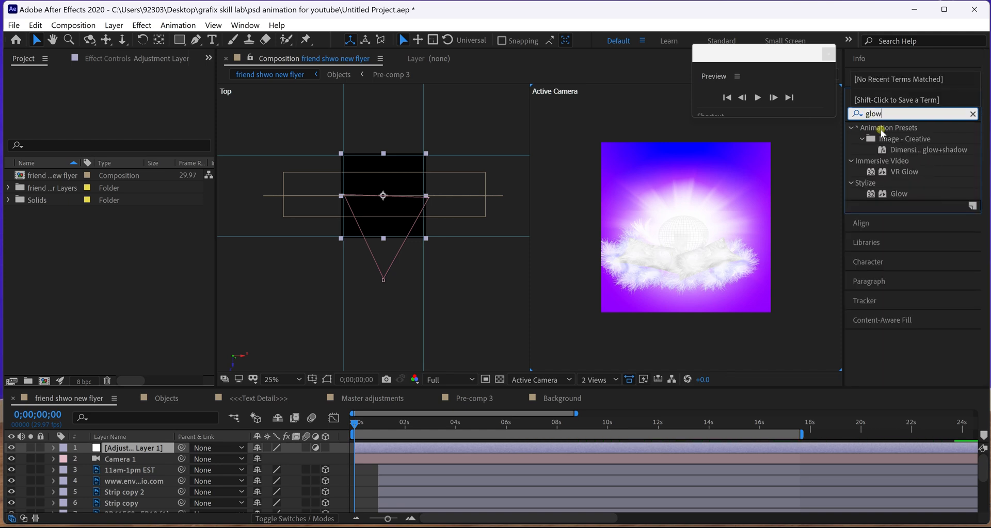
drag(899, 195, 141, 453)
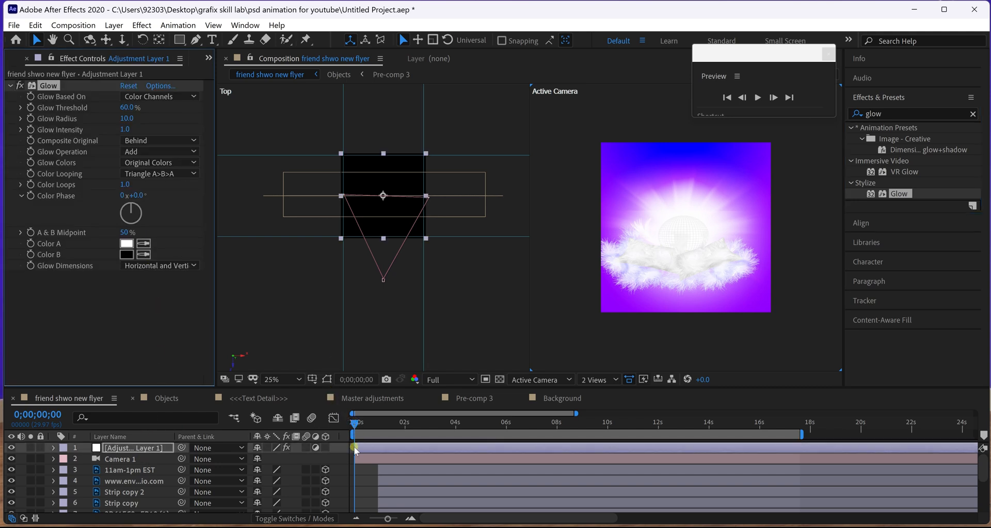
Trim the adjustment layer to start later, checking Camera 1's position keyframes near 0;00;01;18.
drag(353, 449, 397, 448)
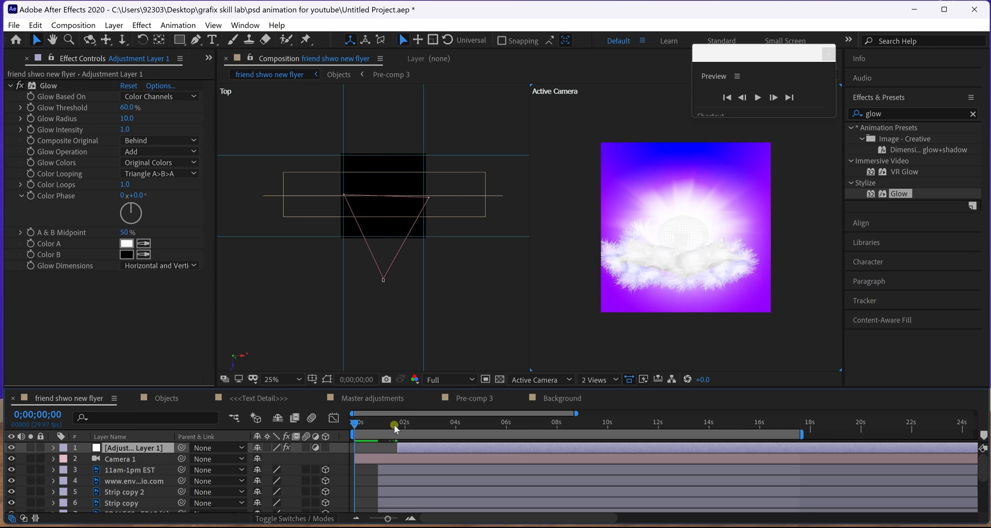
click(395, 428)
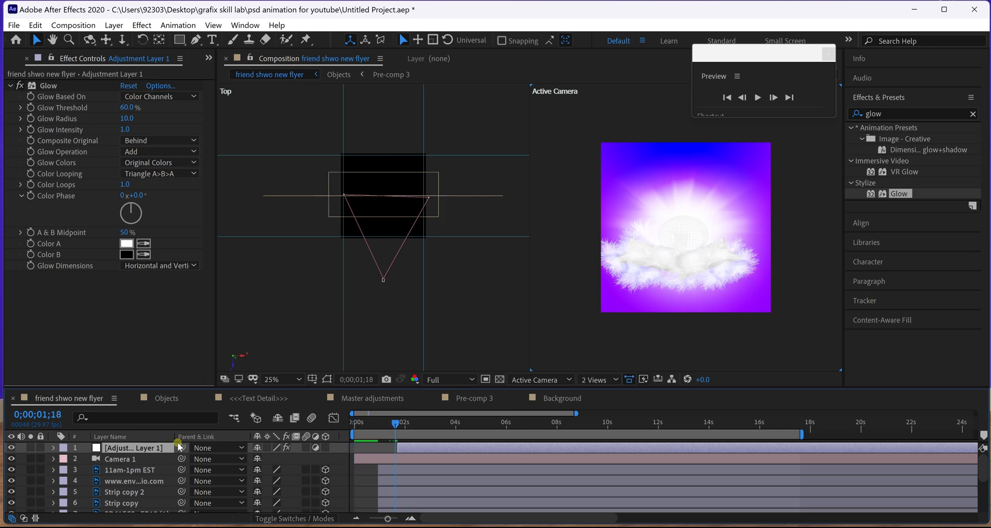
click(53, 460)
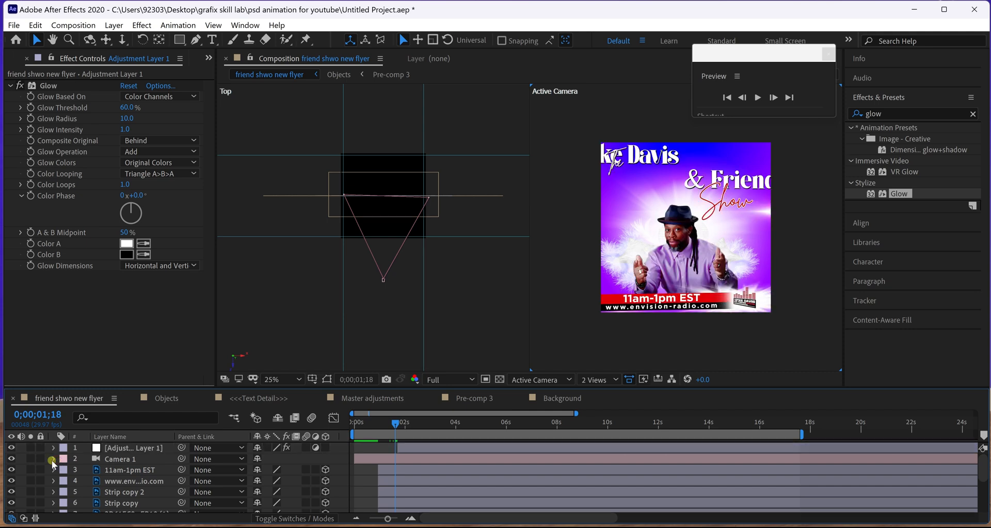
click(53, 460)
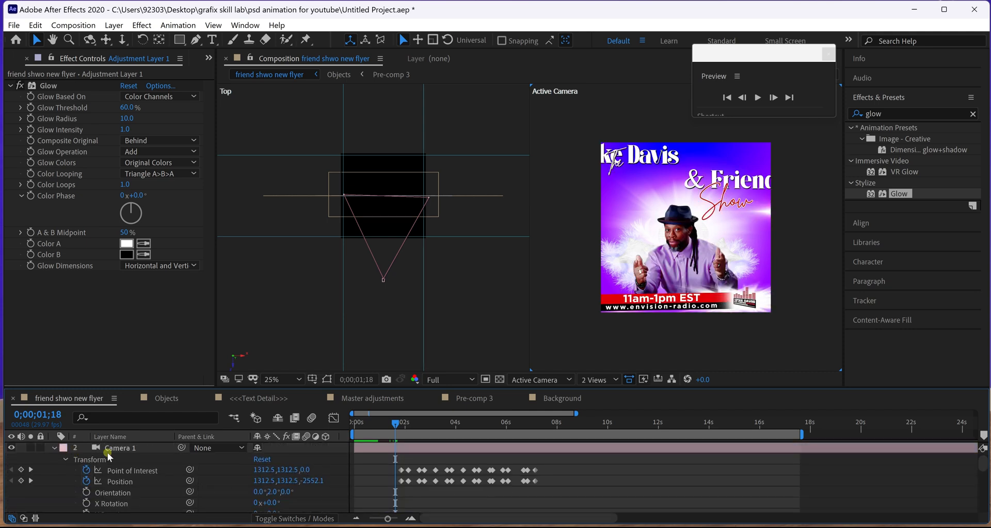
click(428, 492)
click(404, 445)
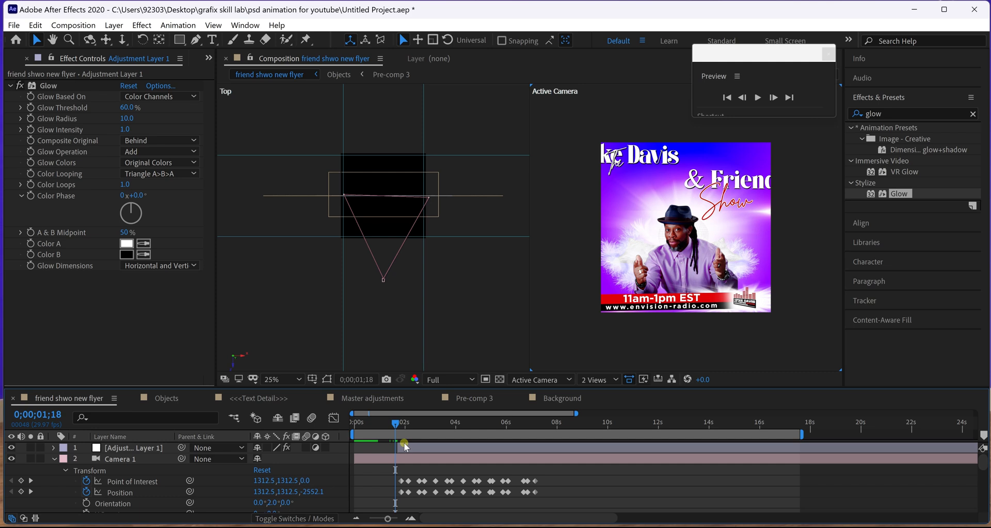
click(405, 448)
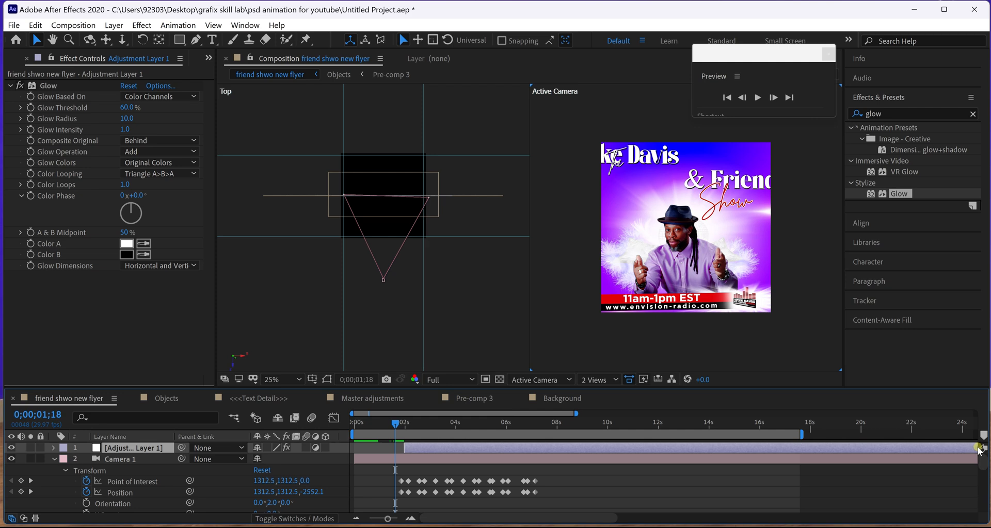
Shorten the glow adjustment layer so it ends around the 2-second mark.
mouse_move(384, 520)
mouse_down()
mouse_move(375, 520)
mouse_move(430, 517)
mouse_move(365, 521)
mouse_up()
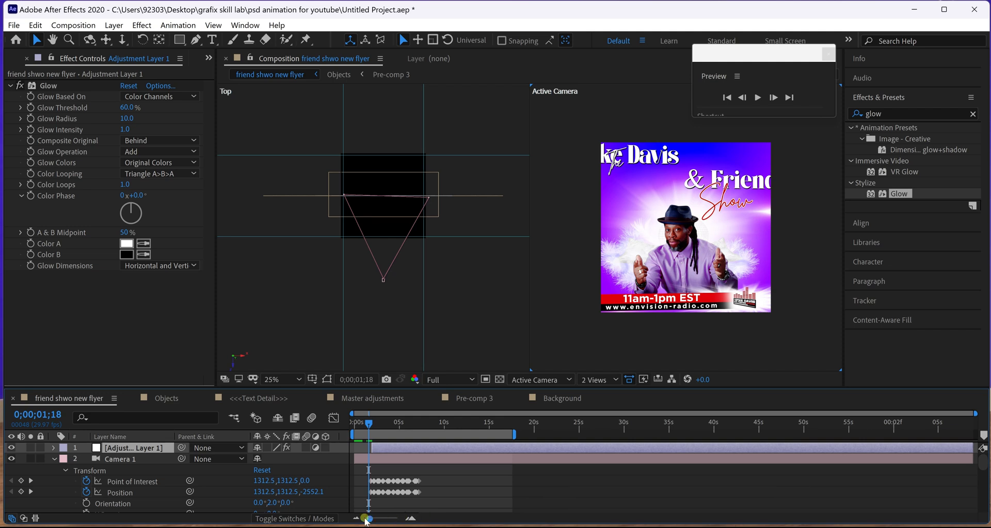
drag(964, 450, 375, 451)
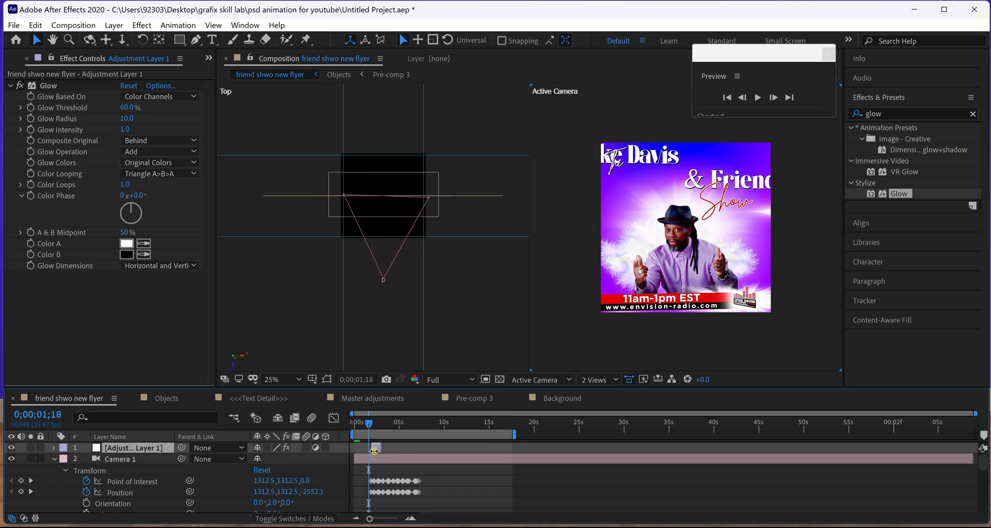
click(389, 520)
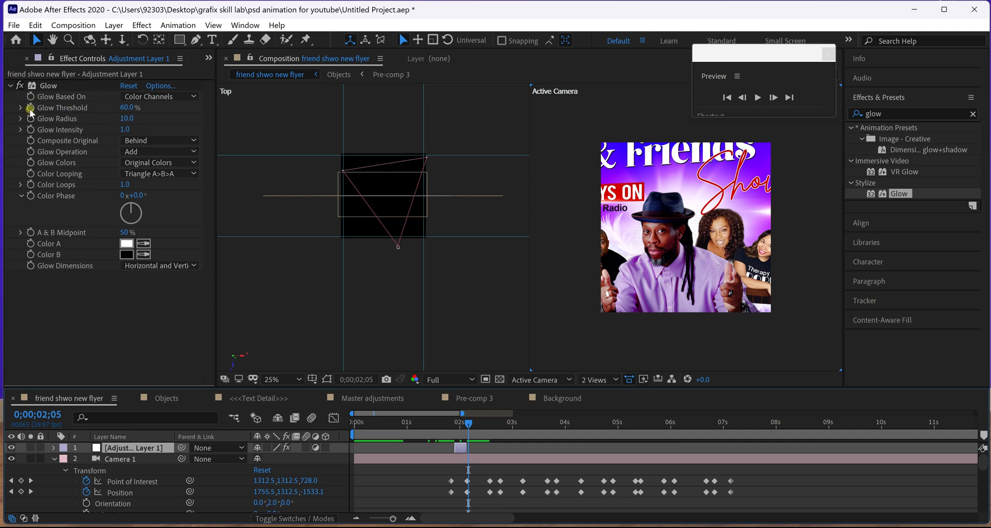
Start keyframing Glow Threshold, Radius and Intensity, adding a Threshold keyframe at 0;00;02;03.
click(30, 108)
click(31, 119)
click(31, 129)
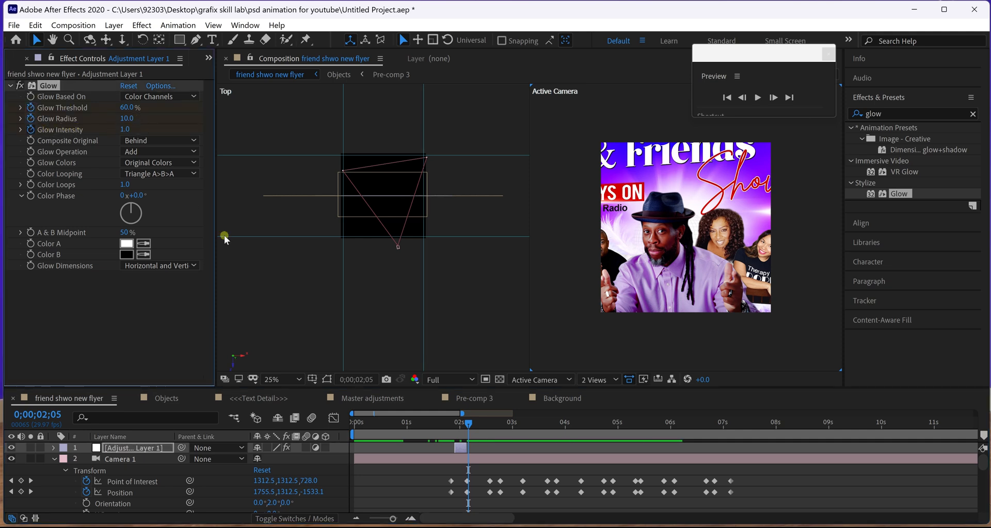
click(415, 390)
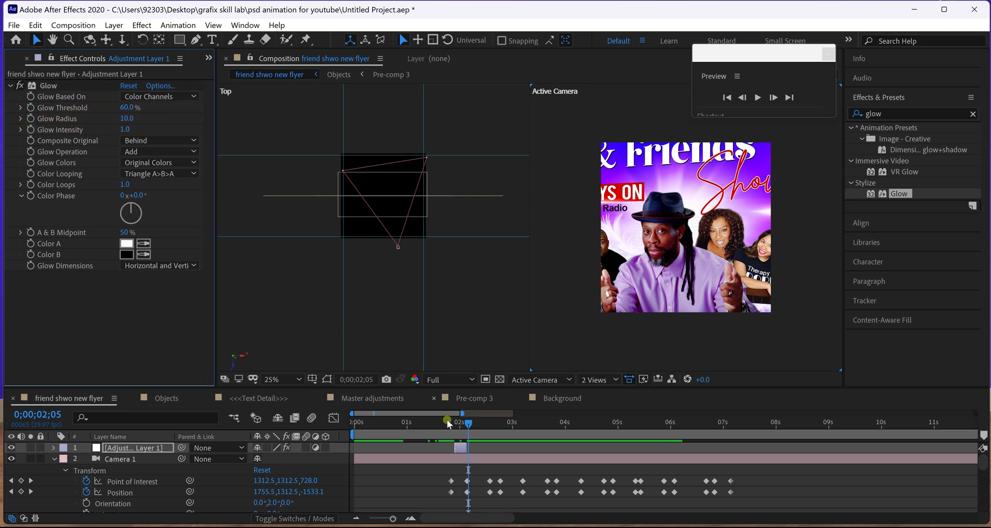
click(461, 448)
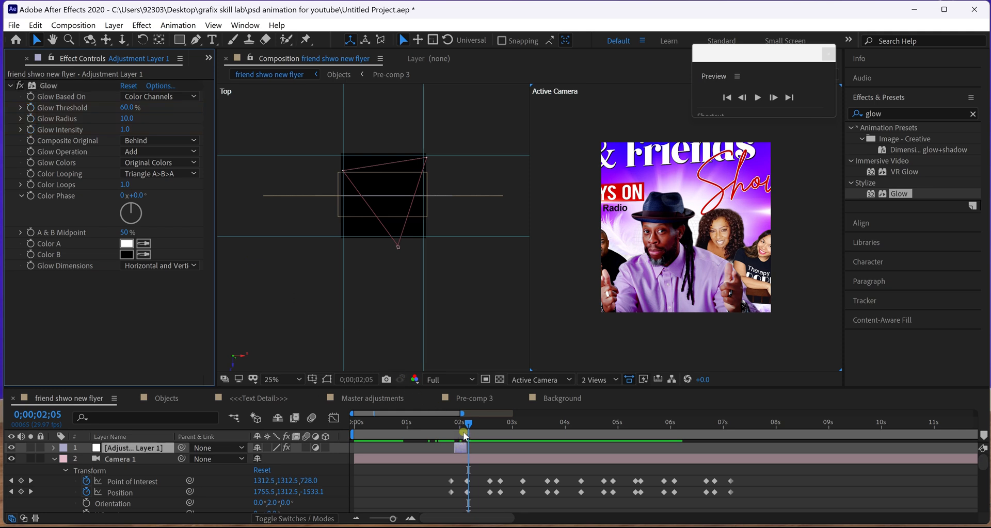
drag(467, 424, 464, 424)
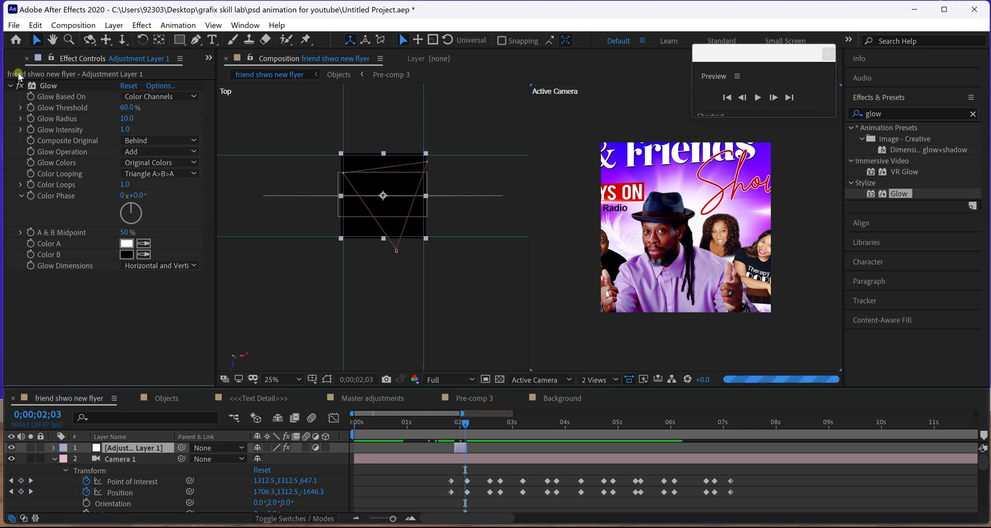
click(31, 107)
Add a Glow Intensity keyframe, then zoom in around 1;24 and select the glow layer for preview.
click(30, 129)
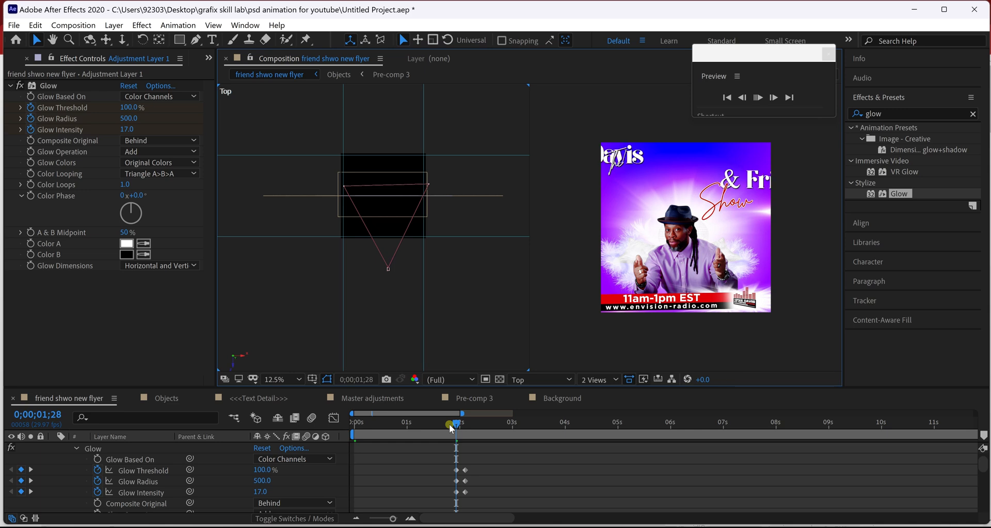
click(451, 425)
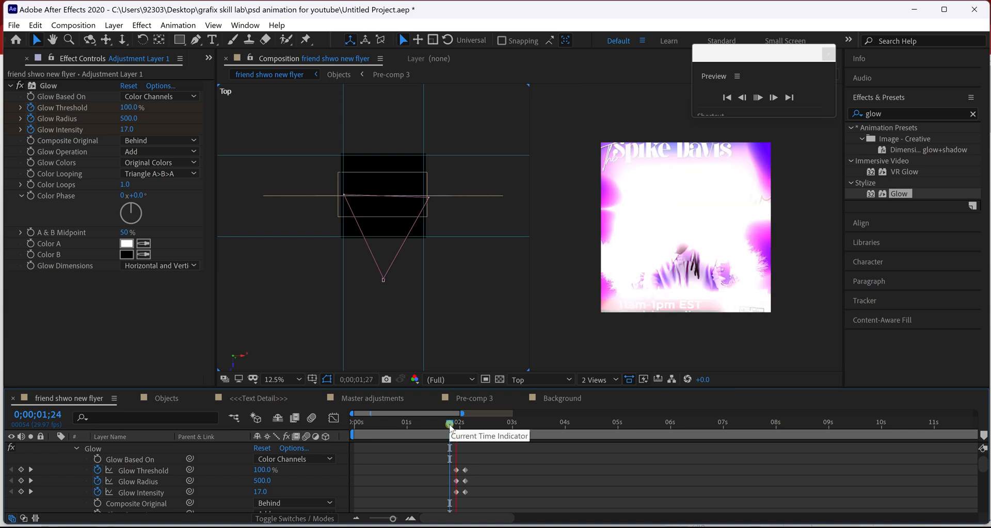
scroll(454, 459, up, 2)
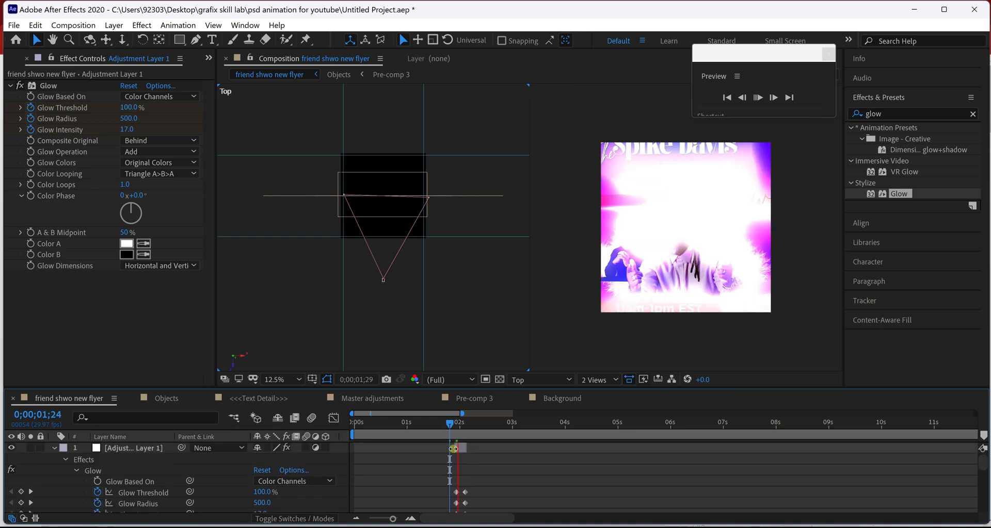
drag(394, 519, 396, 518)
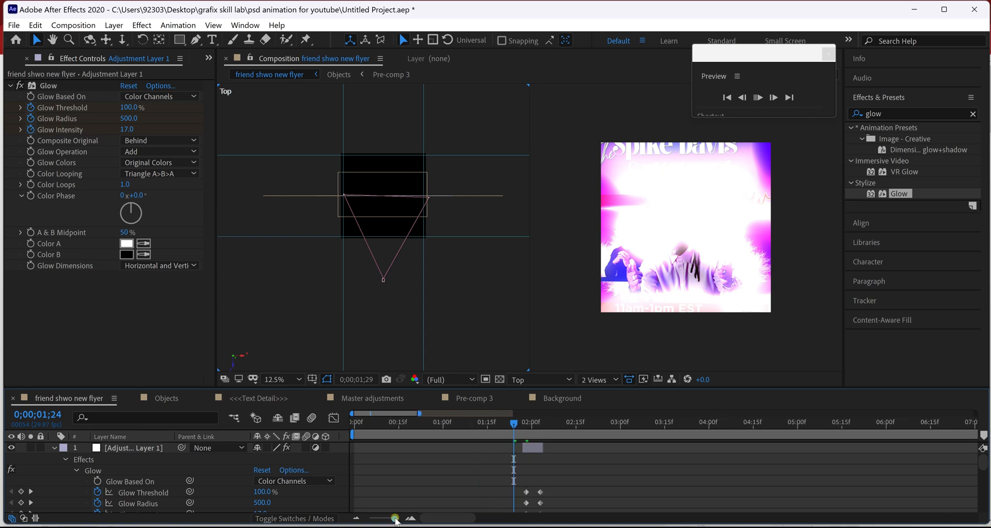
click(524, 448)
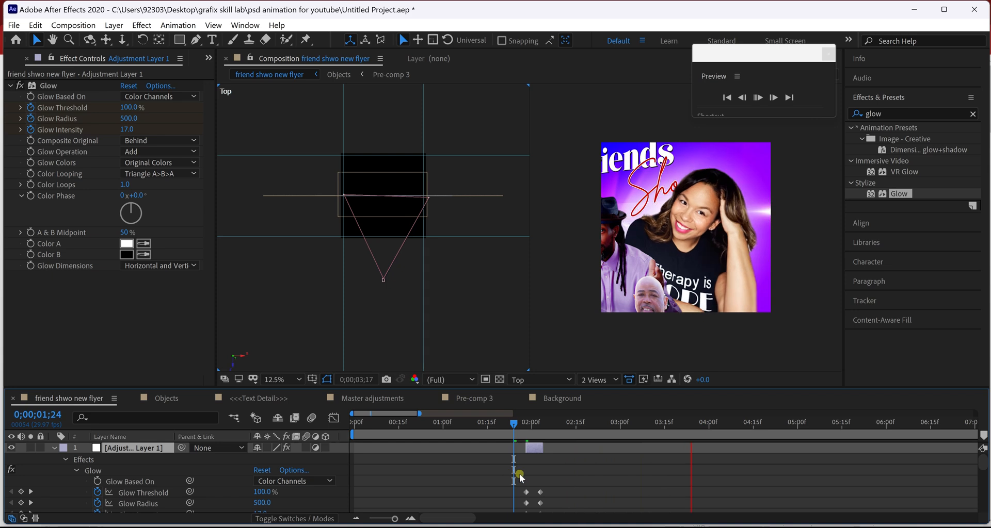
Duplicate the glow flash layer and shift the copy to the camera move around 2;18.
key(space)
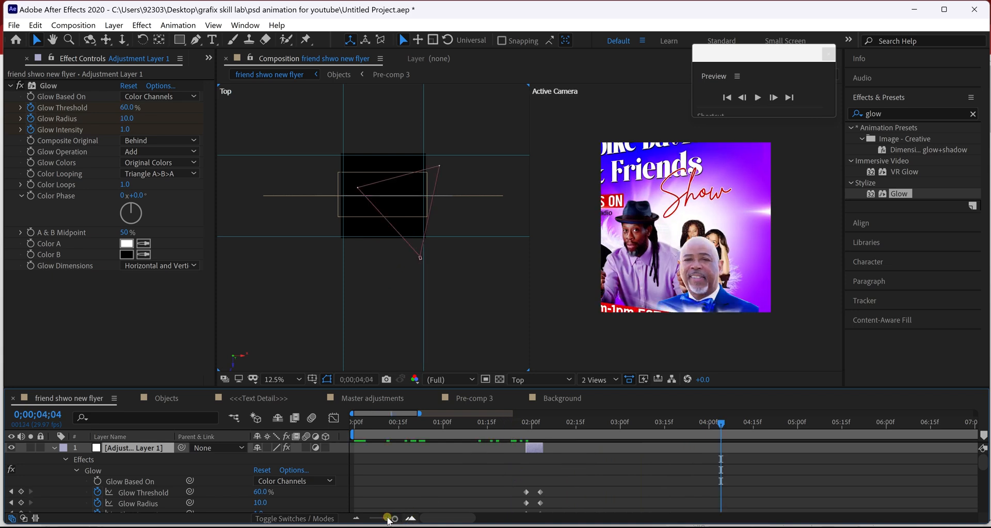
click(387, 518)
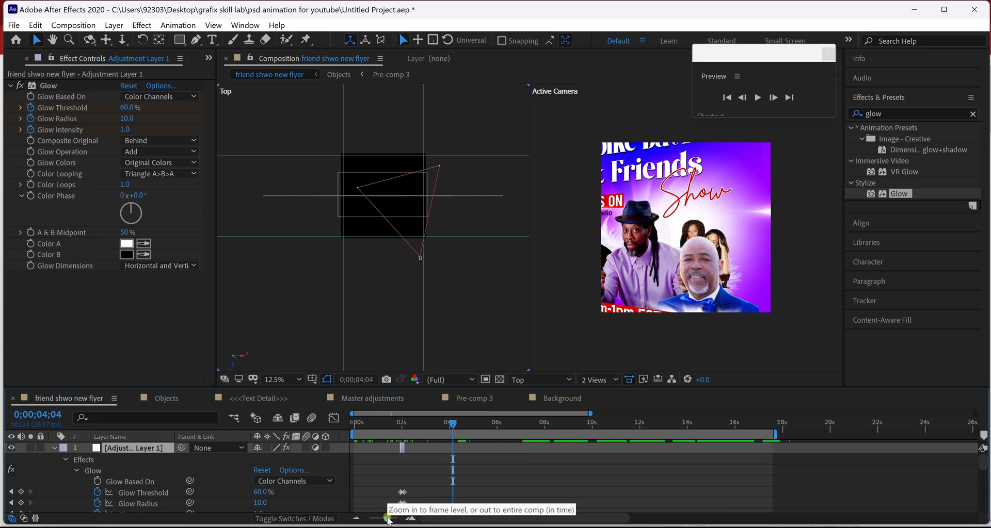
click(392, 424)
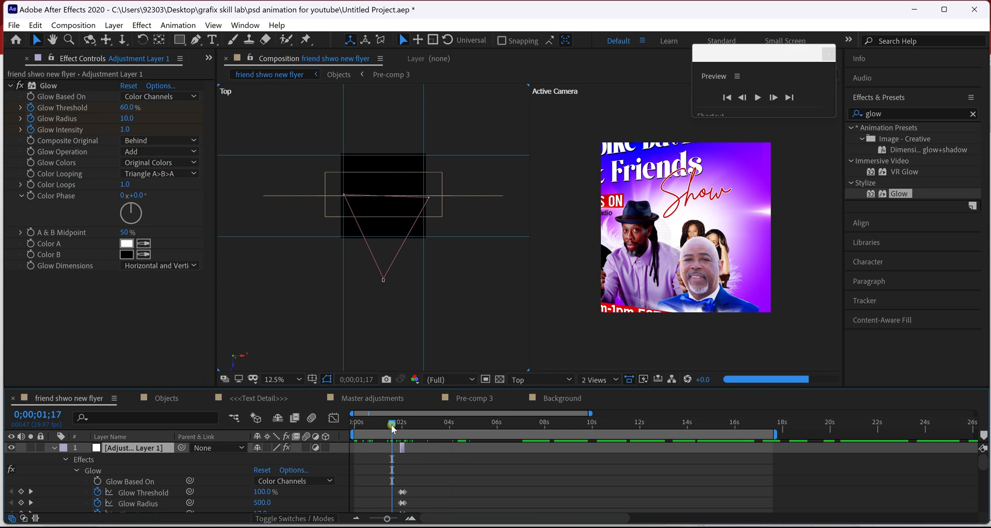
click(65, 459)
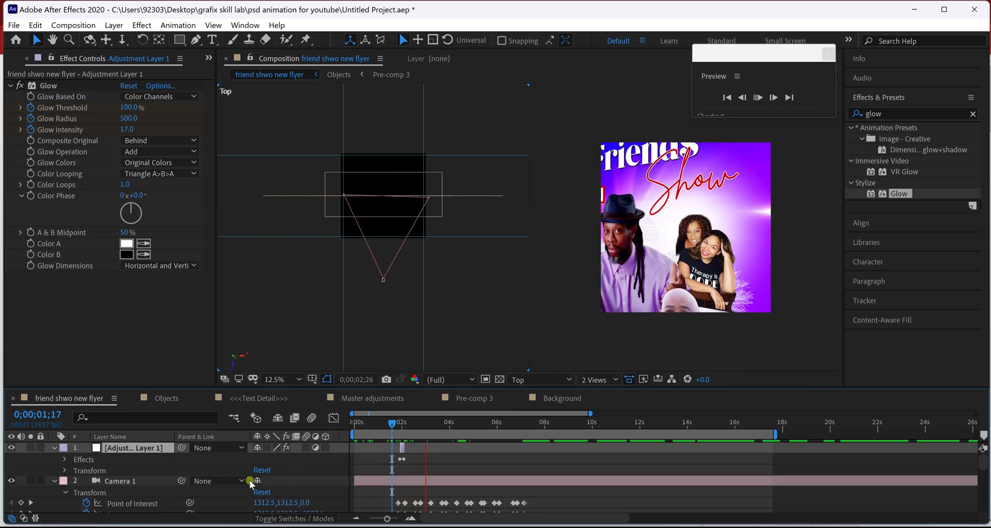
click(422, 432)
drag(419, 425, 435, 448)
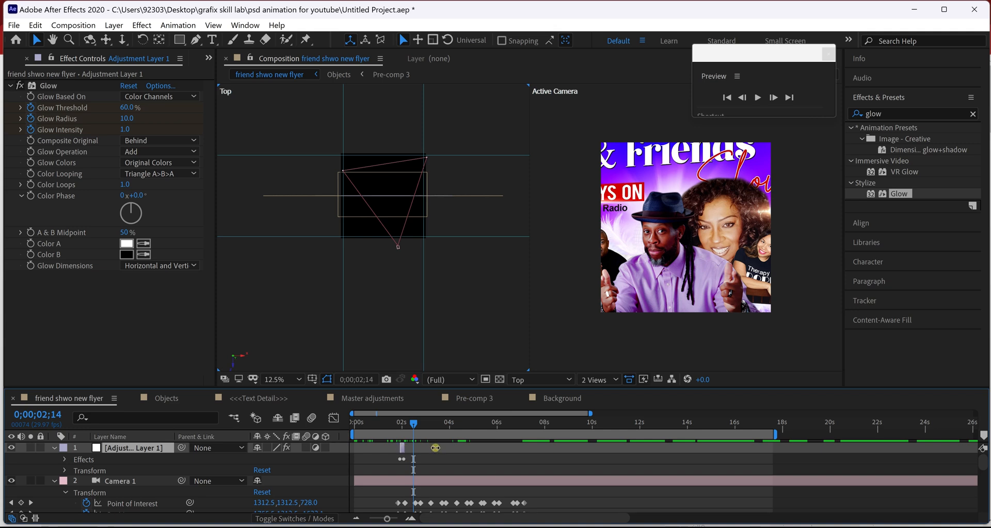
key(ctrl+d)
key(ctrl+d)
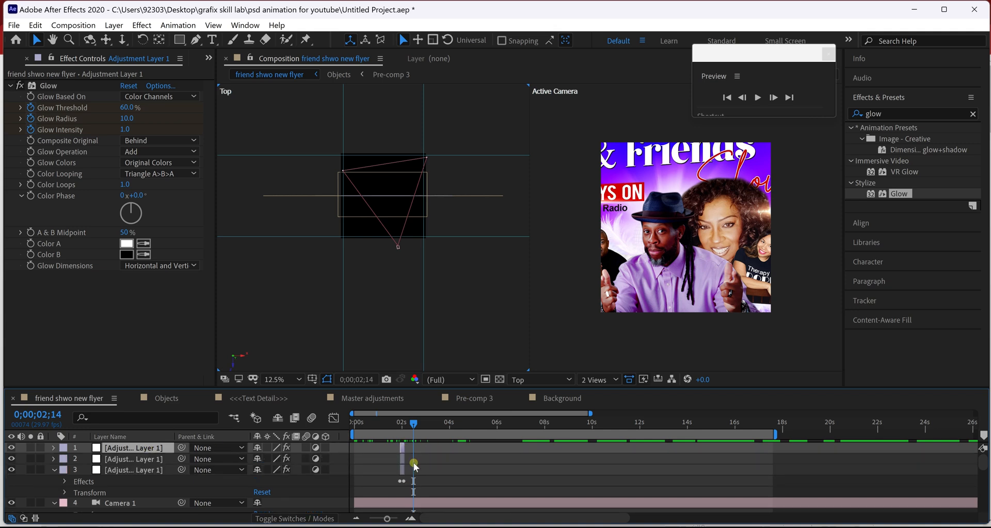
key(ctrl+z)
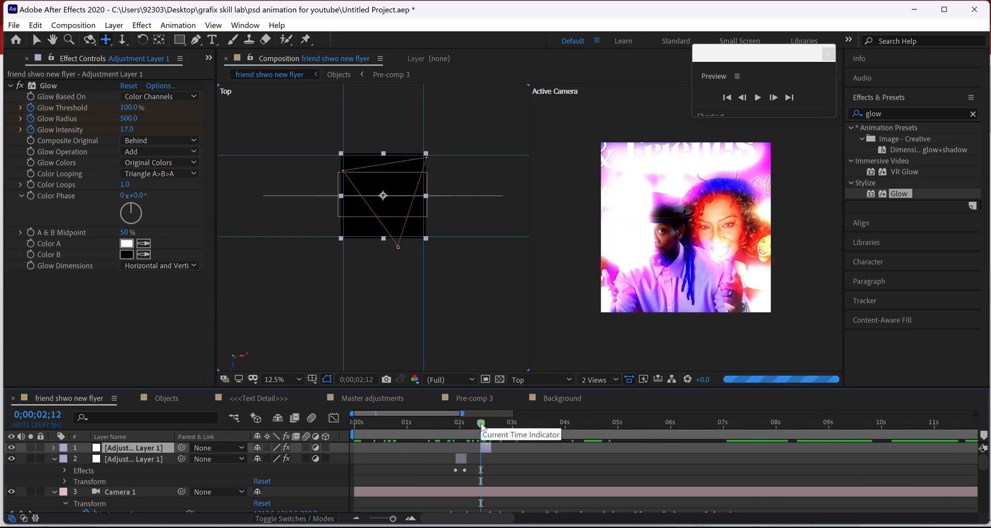
drag(481, 426, 497, 430)
drag(485, 449, 492, 428)
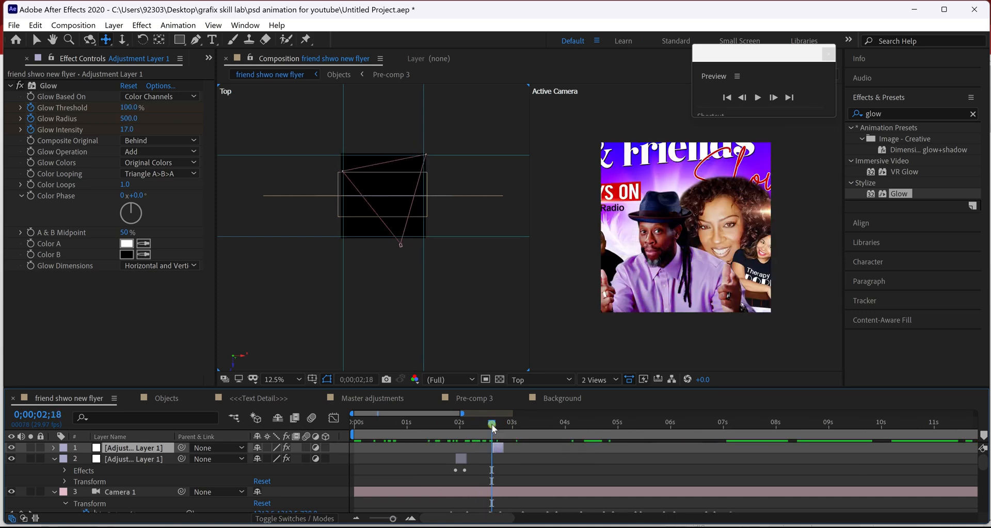
Duplicate the flash layer again and start the new copy at 3;00.
key(space)
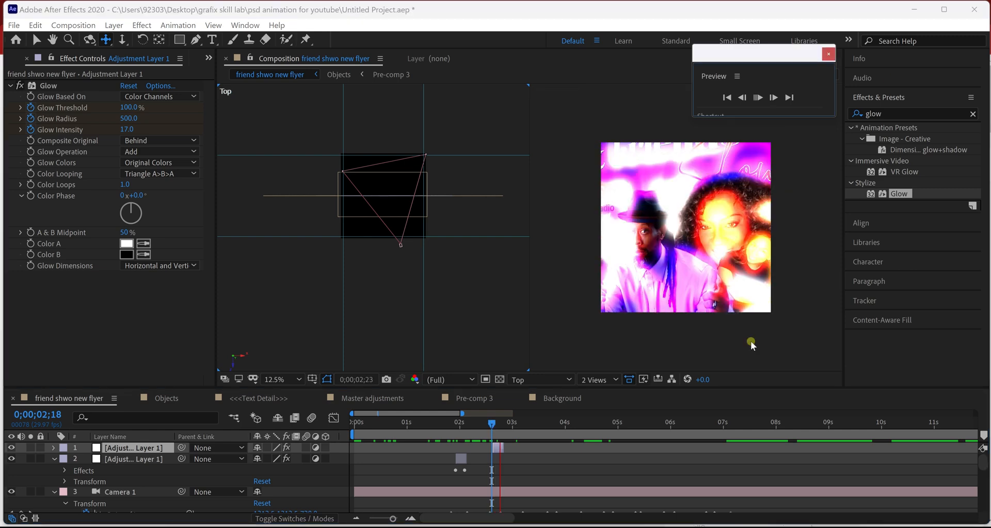
click(522, 423)
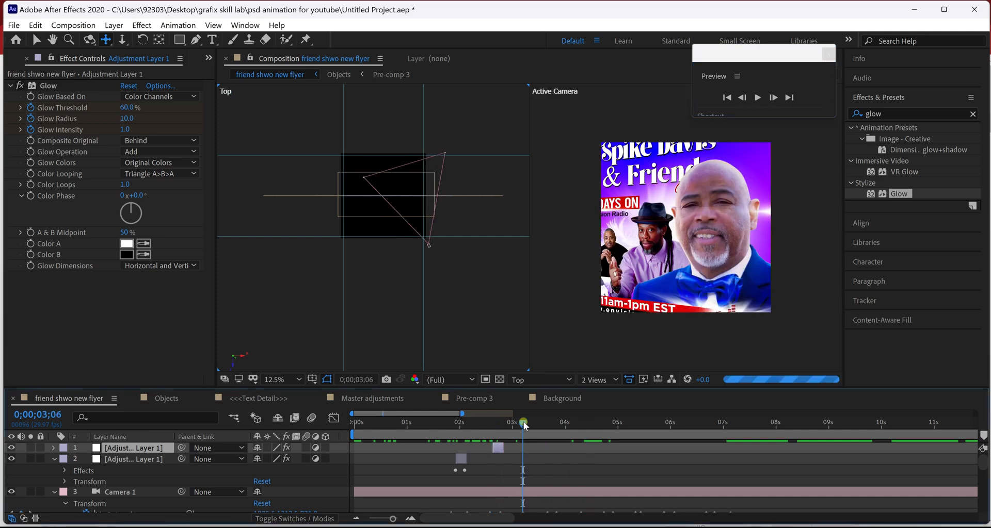
drag(521, 424, 512, 423)
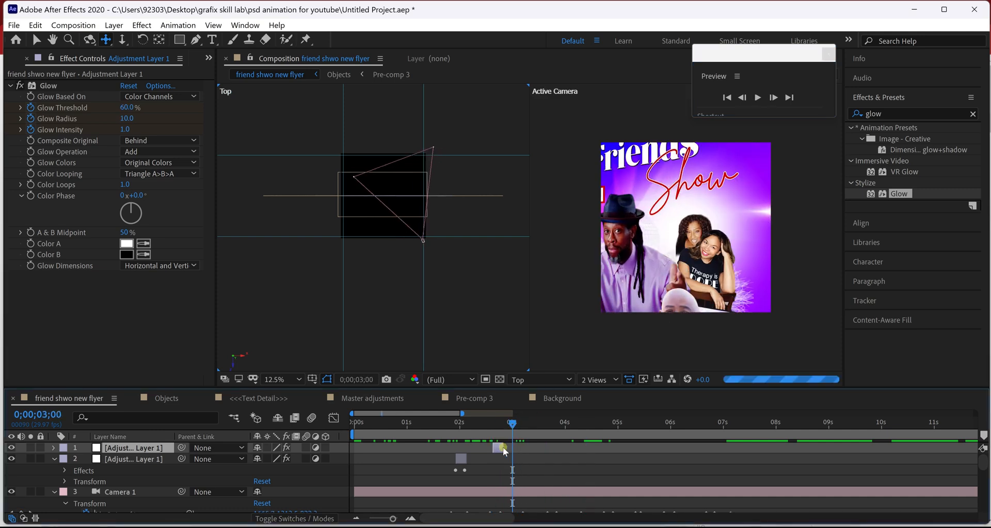
key(ctrl+d)
click(515, 459)
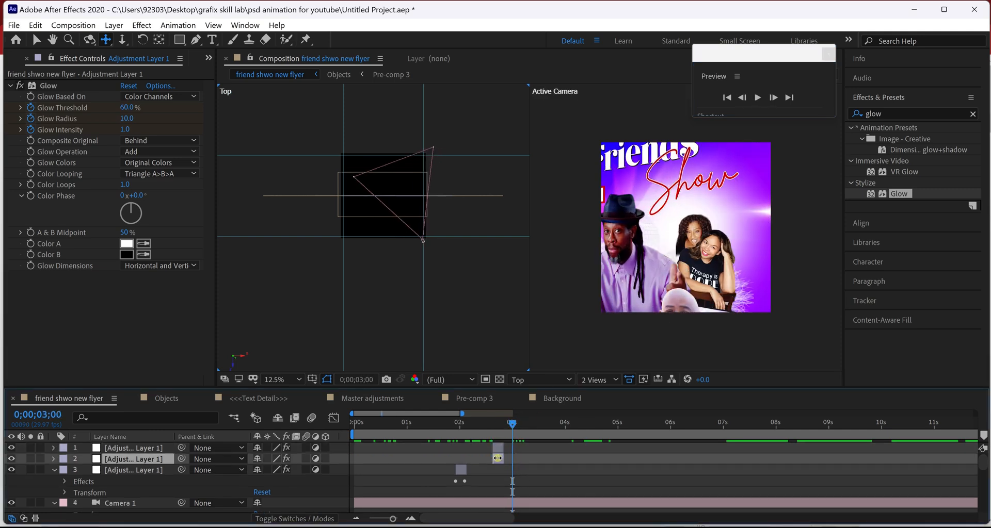
key(bracketleft)
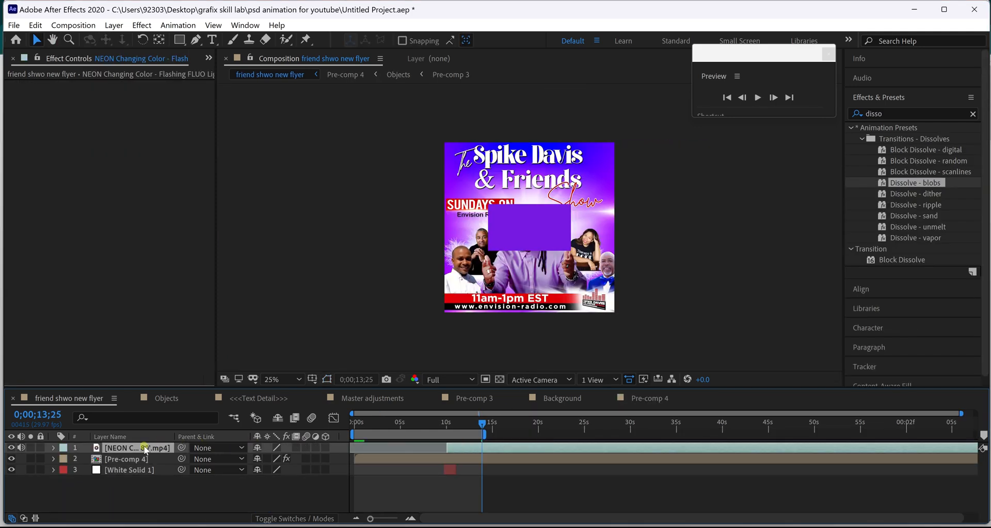
Scale the NEON Changing Color layer to 375% and set its blending mode to Add.
key(s)
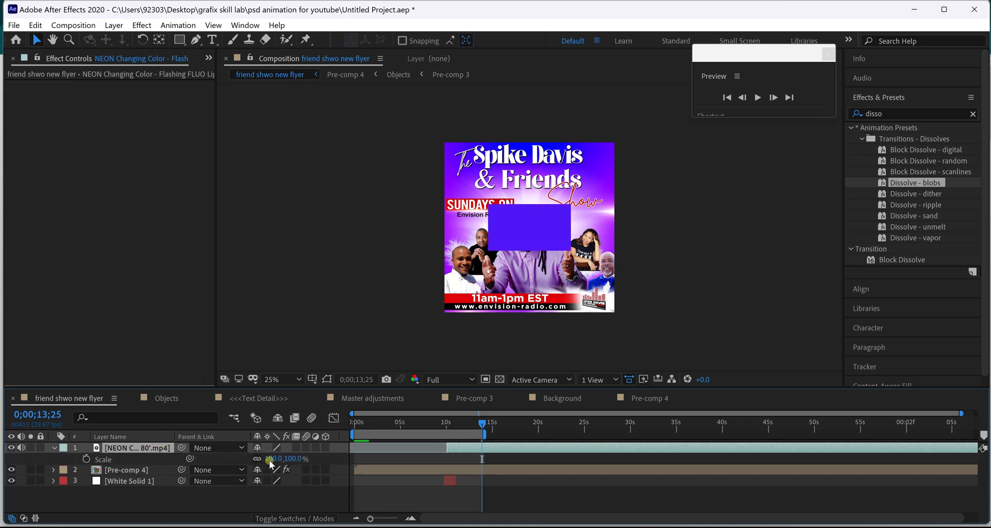
drag(270, 459, 451, 465)
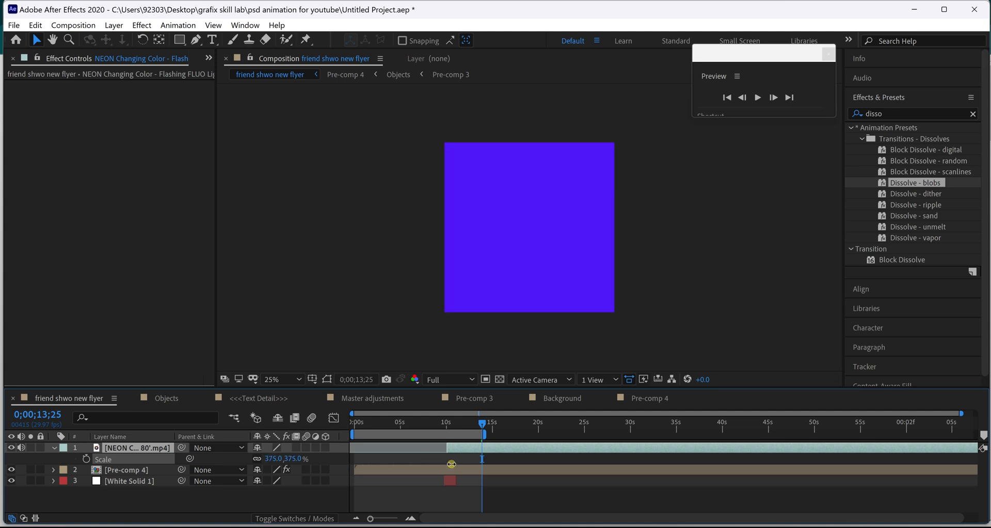
right_click(168, 453)
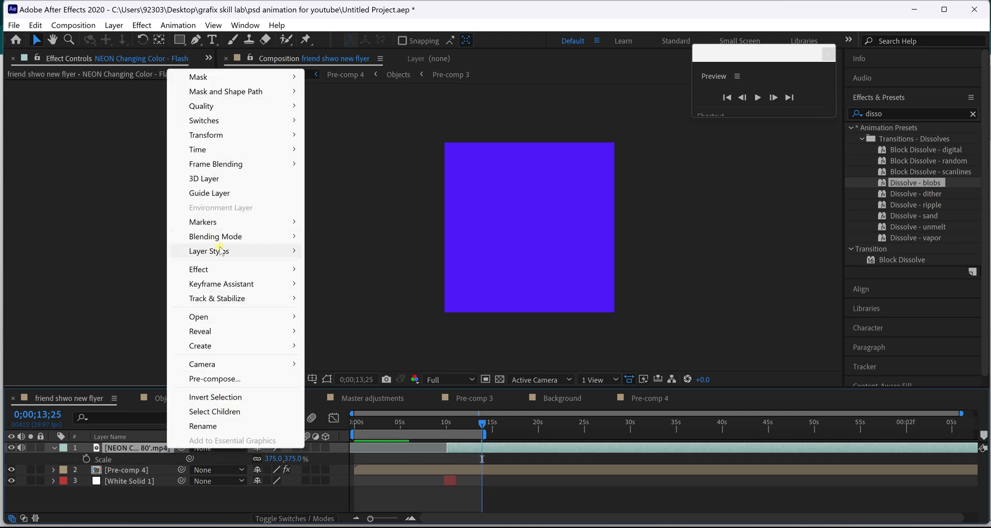
mouse_move(221, 242)
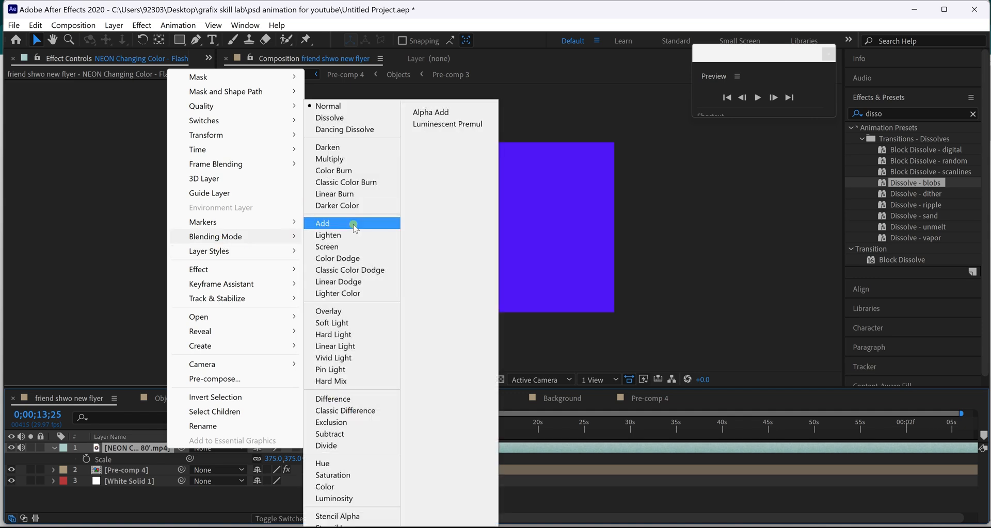
click(352, 247)
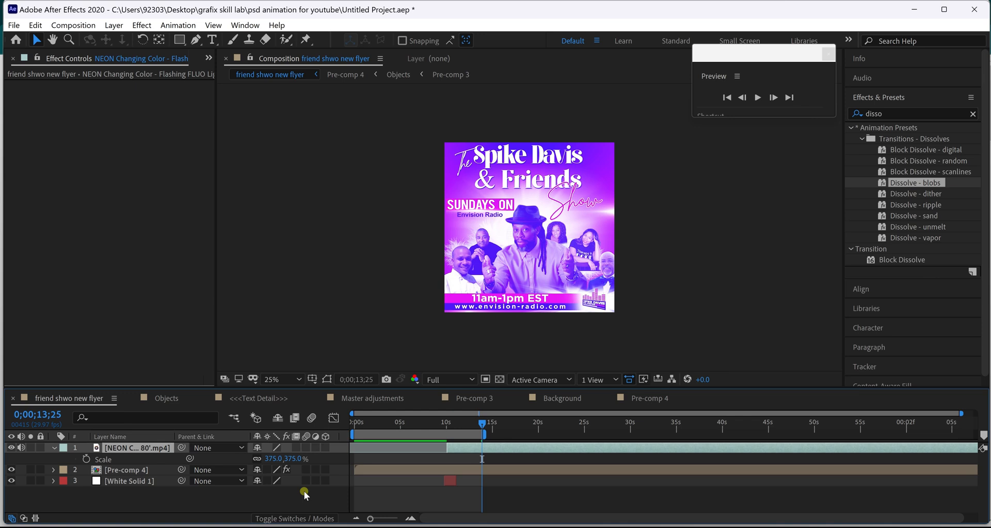
click(446, 428)
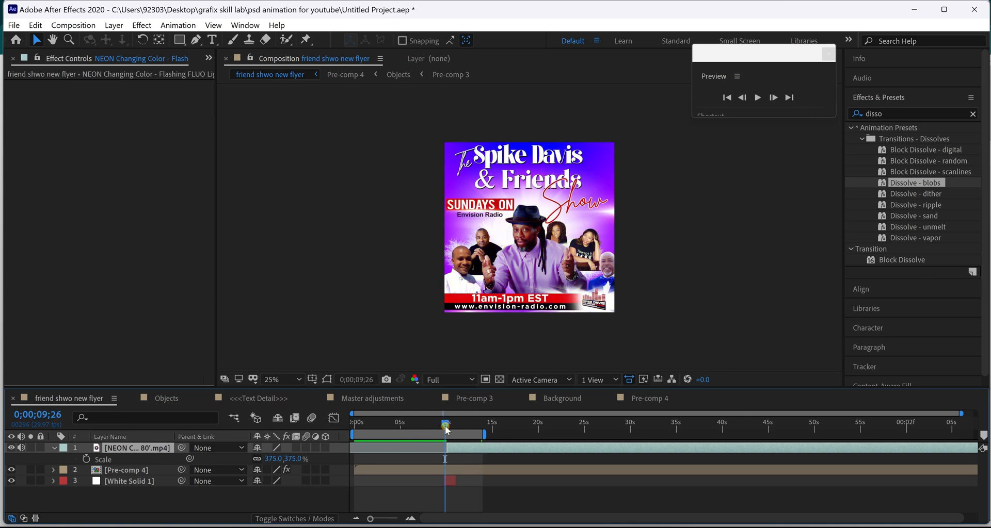
Preview the animation from the start, then delete the NEON Changing Color overlay layer.
key(space)
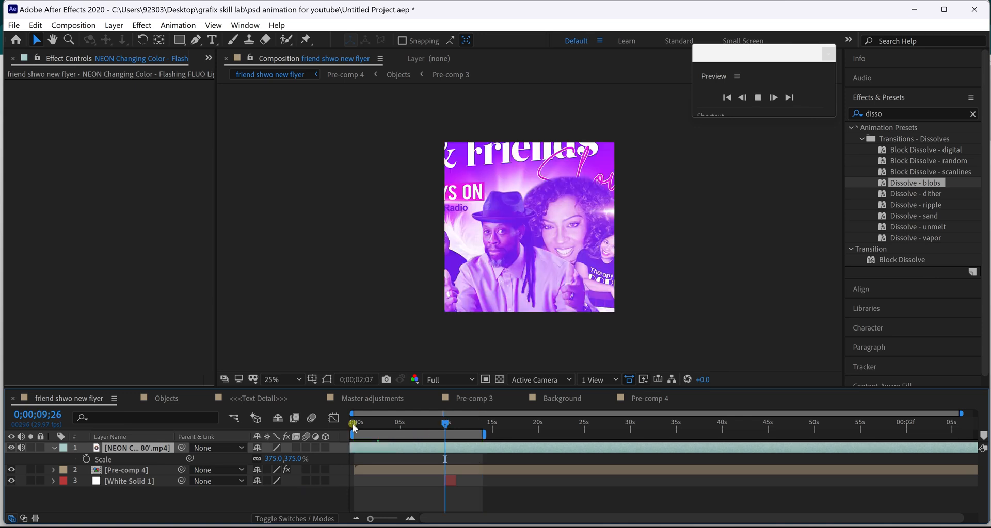
click(354, 427)
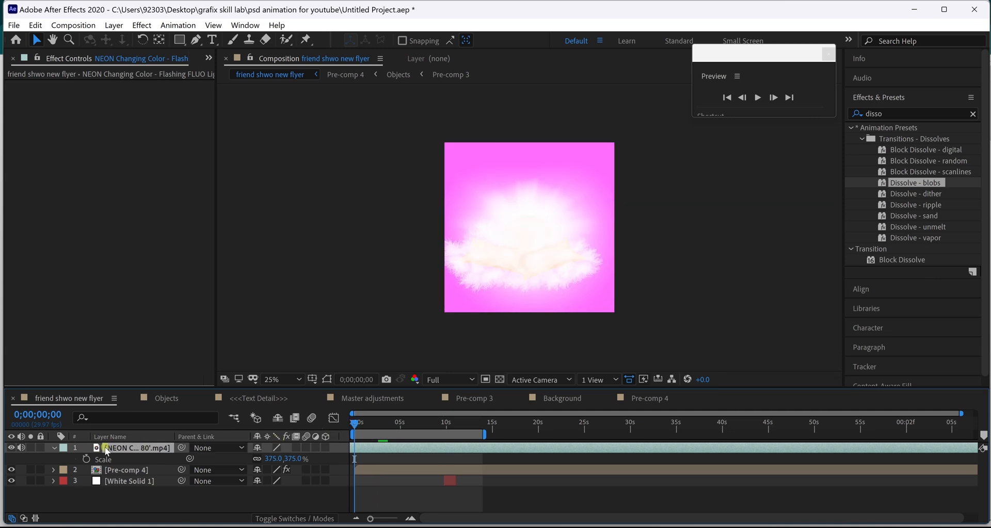
key(space)
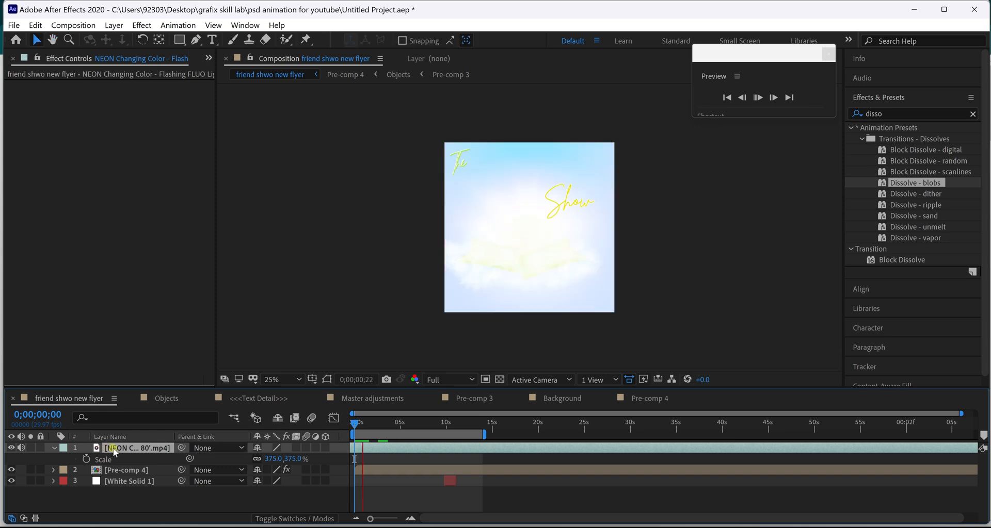
key(space)
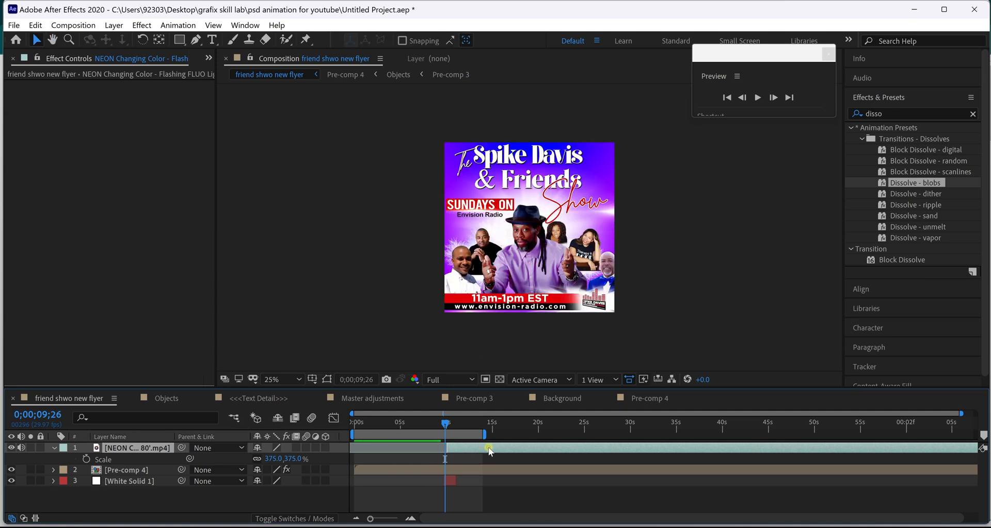
key(Delete)
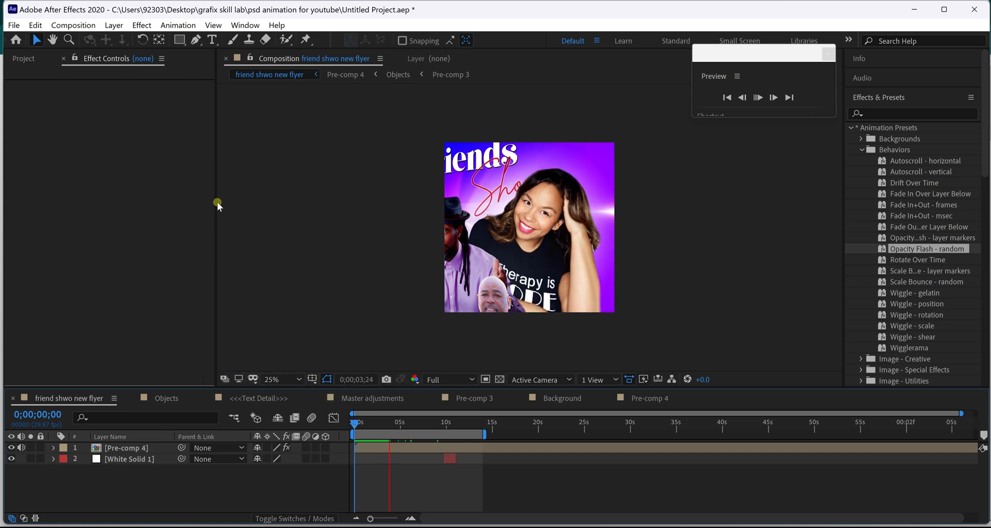
right_click(217, 126)
click(748, 146)
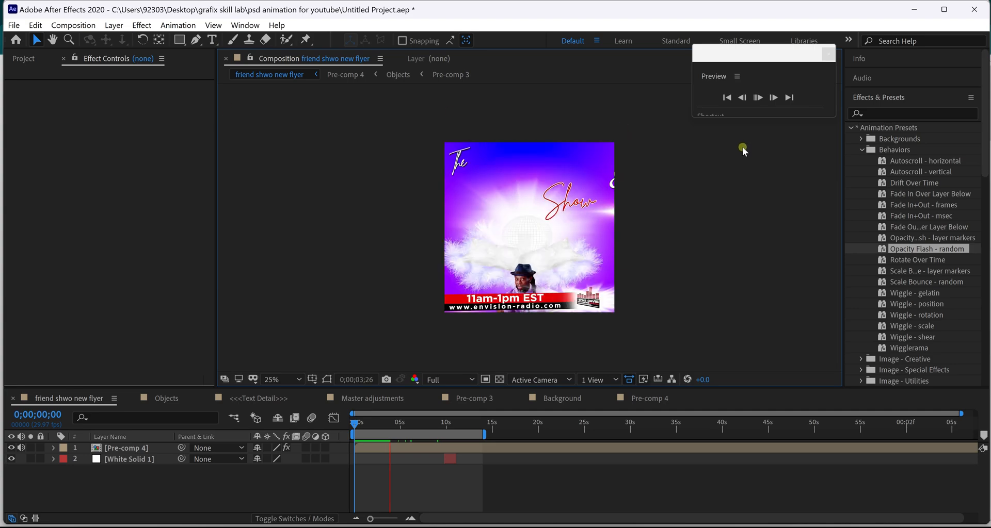